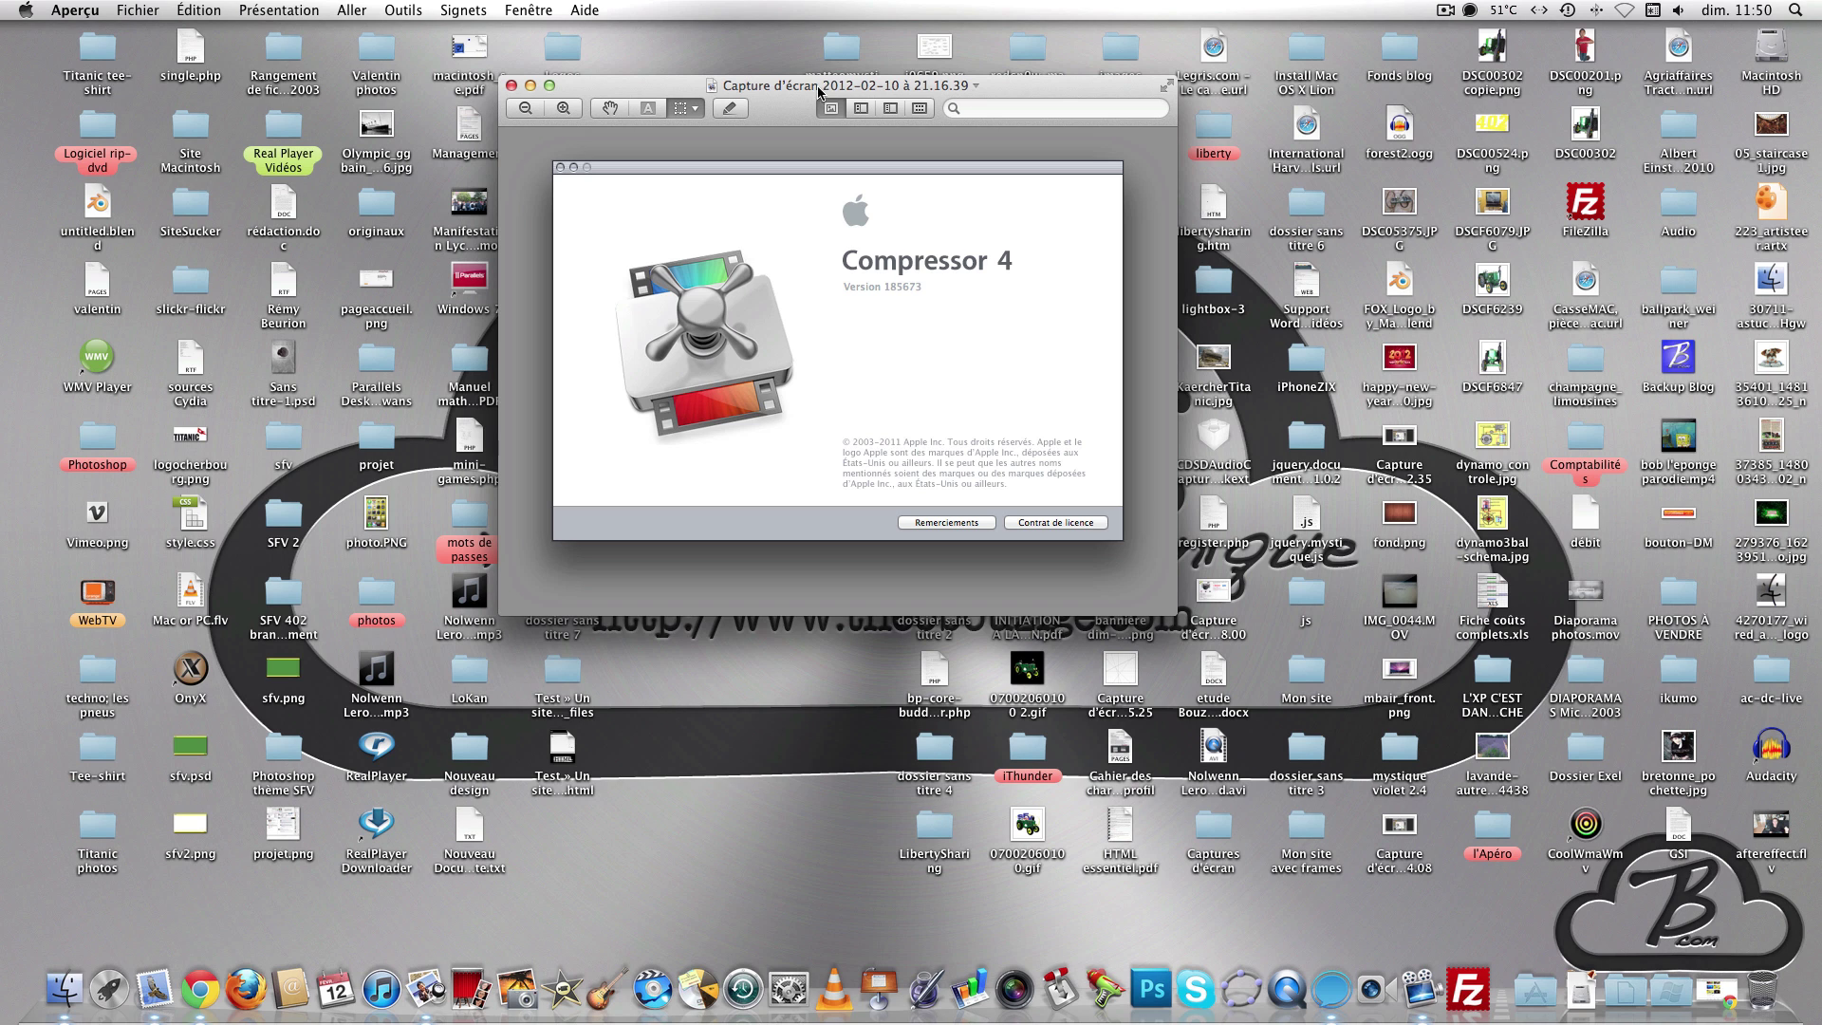
- Minimize the open Compressor 4 screenshot and open its copy, "Capture d'écran 2012-02-10 à 21.16.39 2", from the desktop
click(530, 85)
click(841, 370)
click(857, 453)
double_click(857, 453)
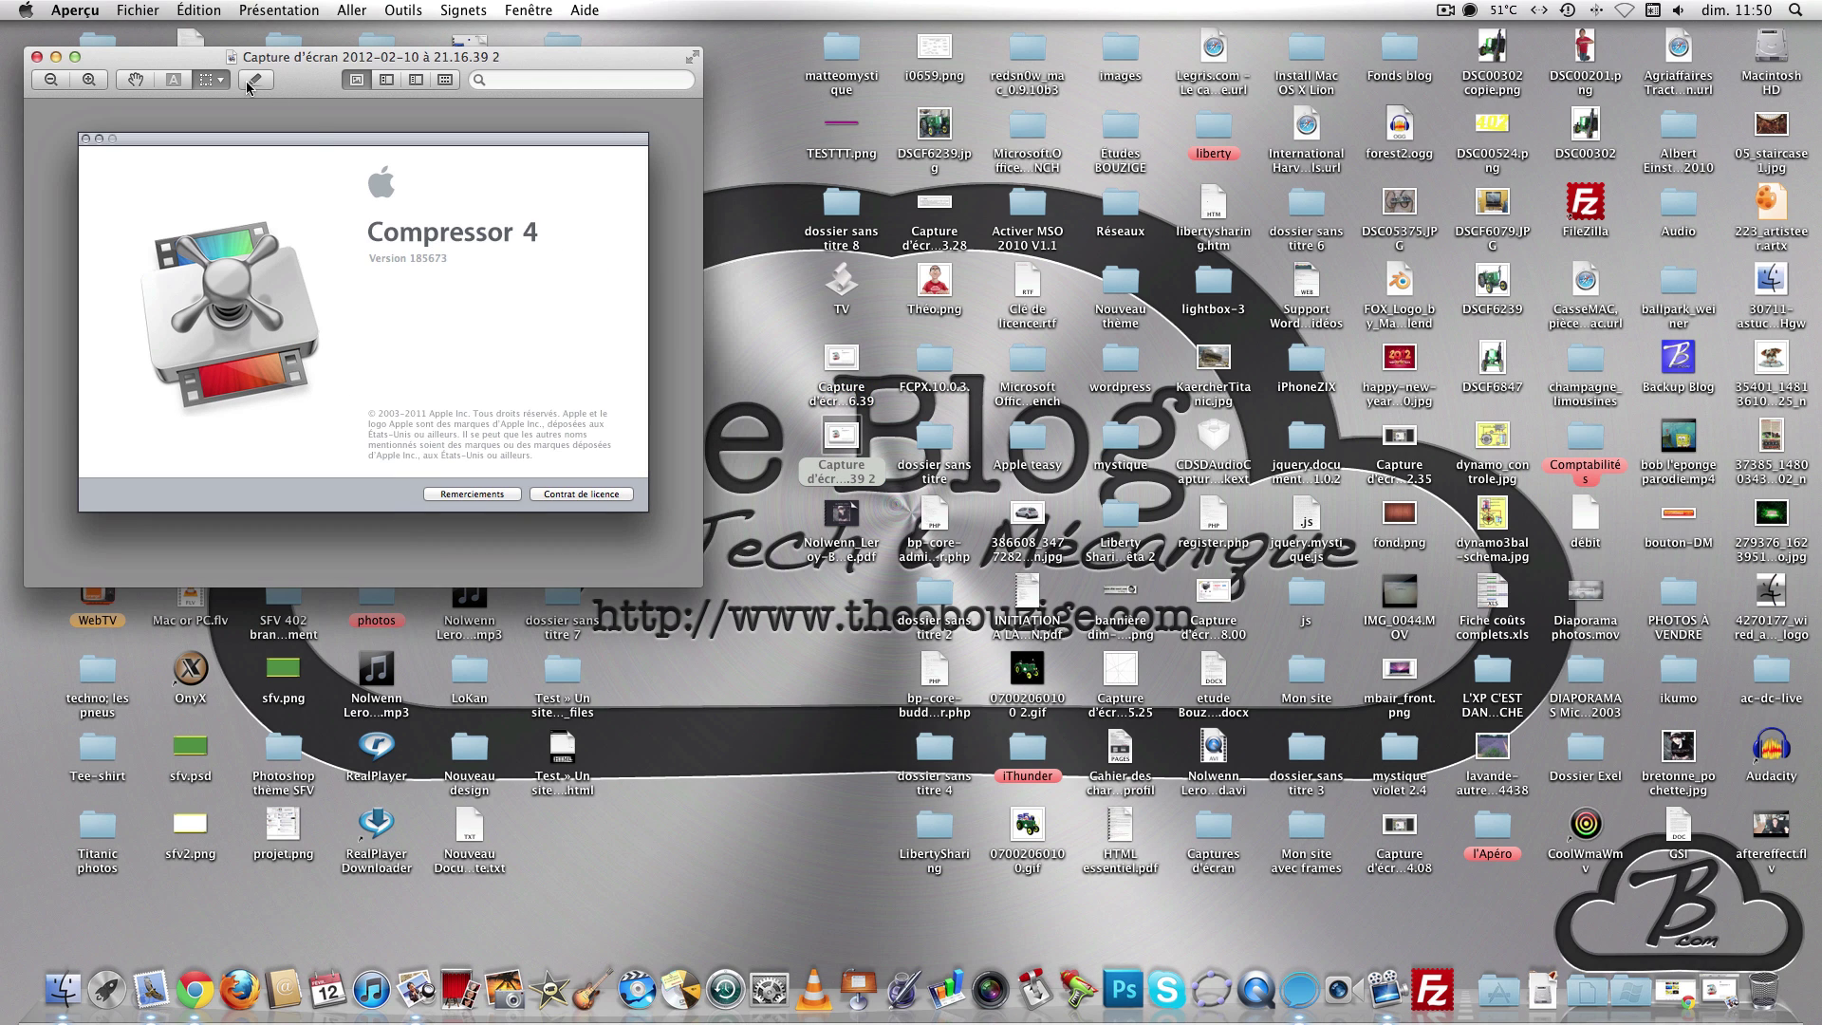
- Close the screenshot copy, restore the minimized original window and quit Aperçu
click(37, 57)
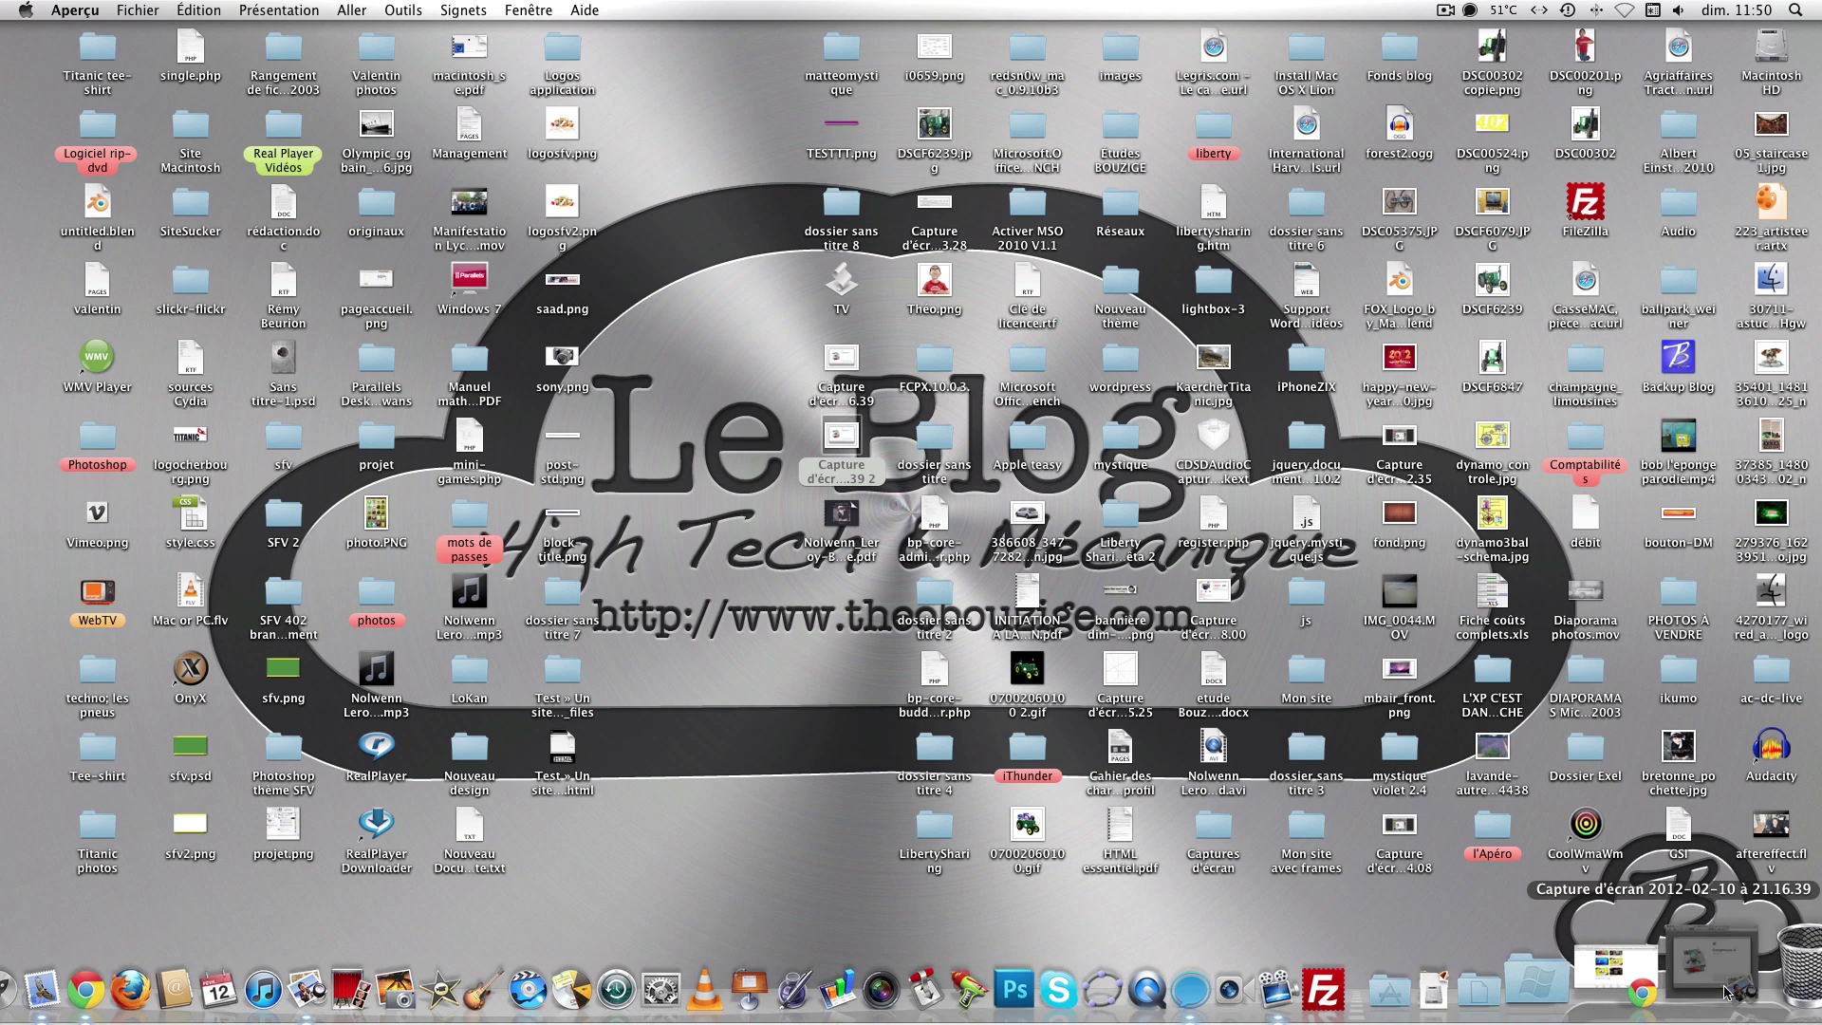
click(1709, 977)
key(super+q)
- Open both Compressor 4 screenshots, close the copy and quit Aperçu, then reopen the original alone and quit again
double_click(847, 348)
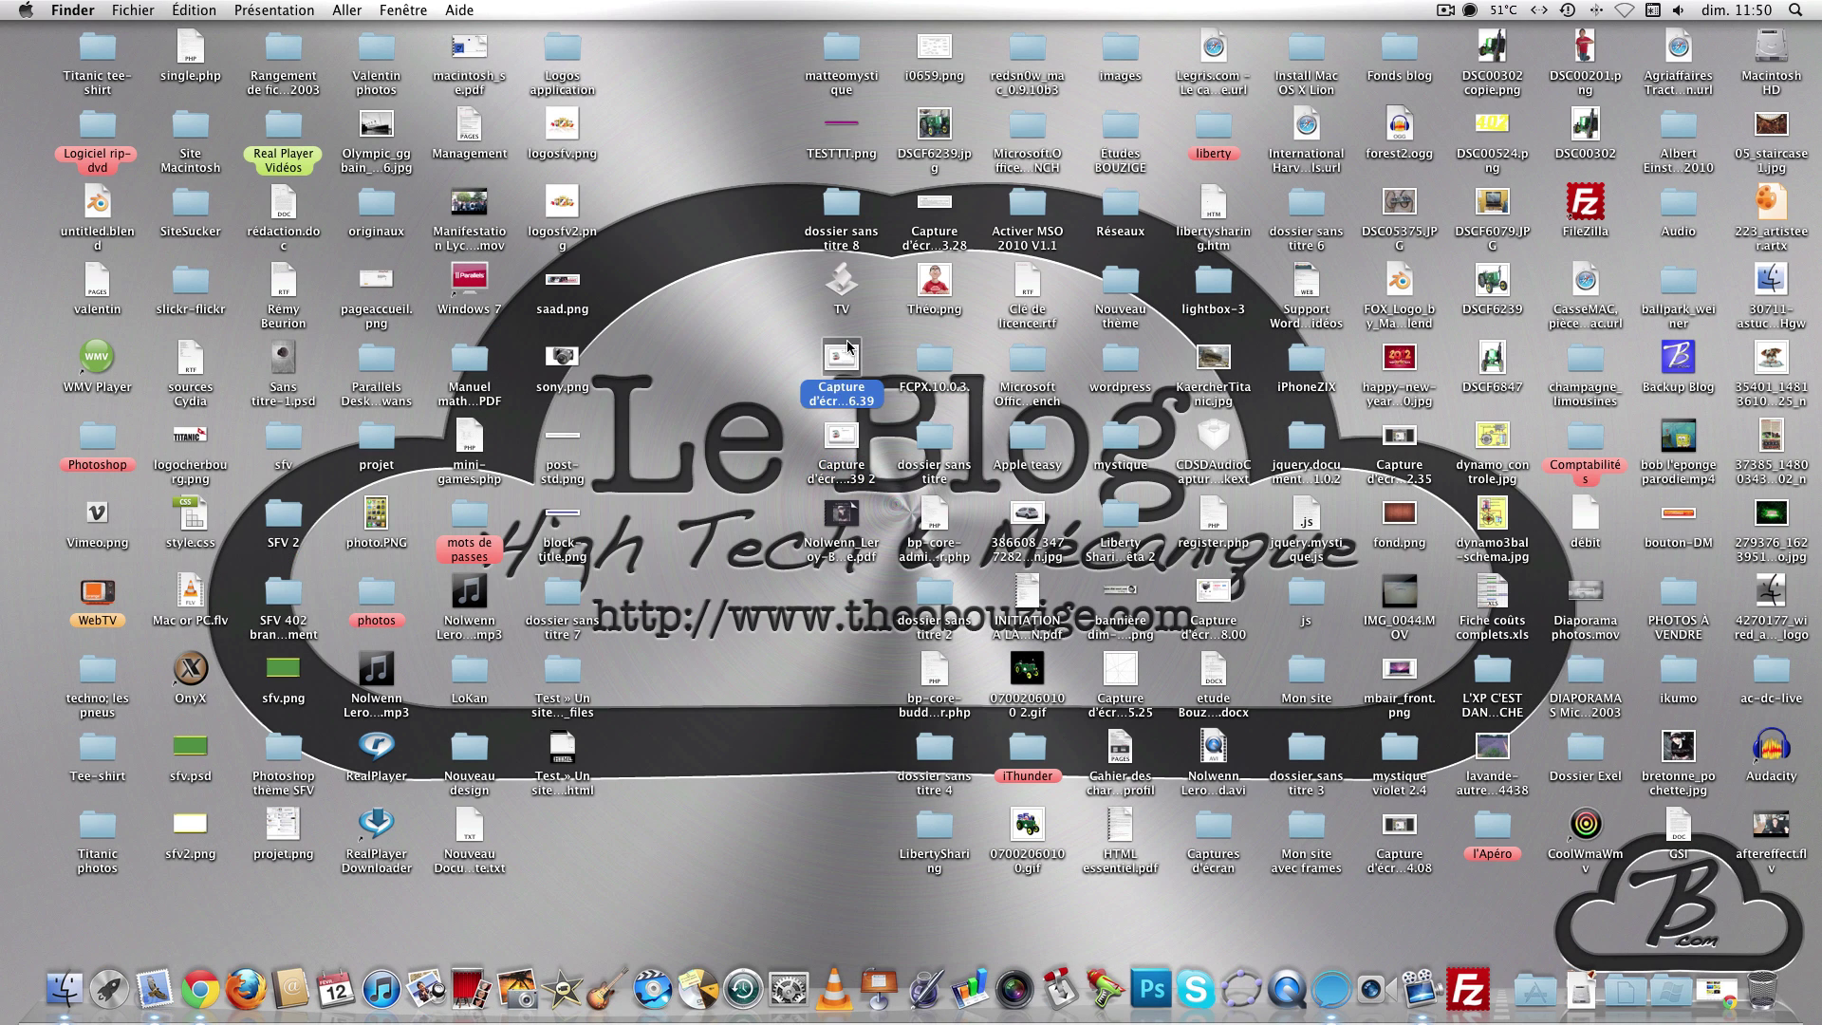
double_click(842, 435)
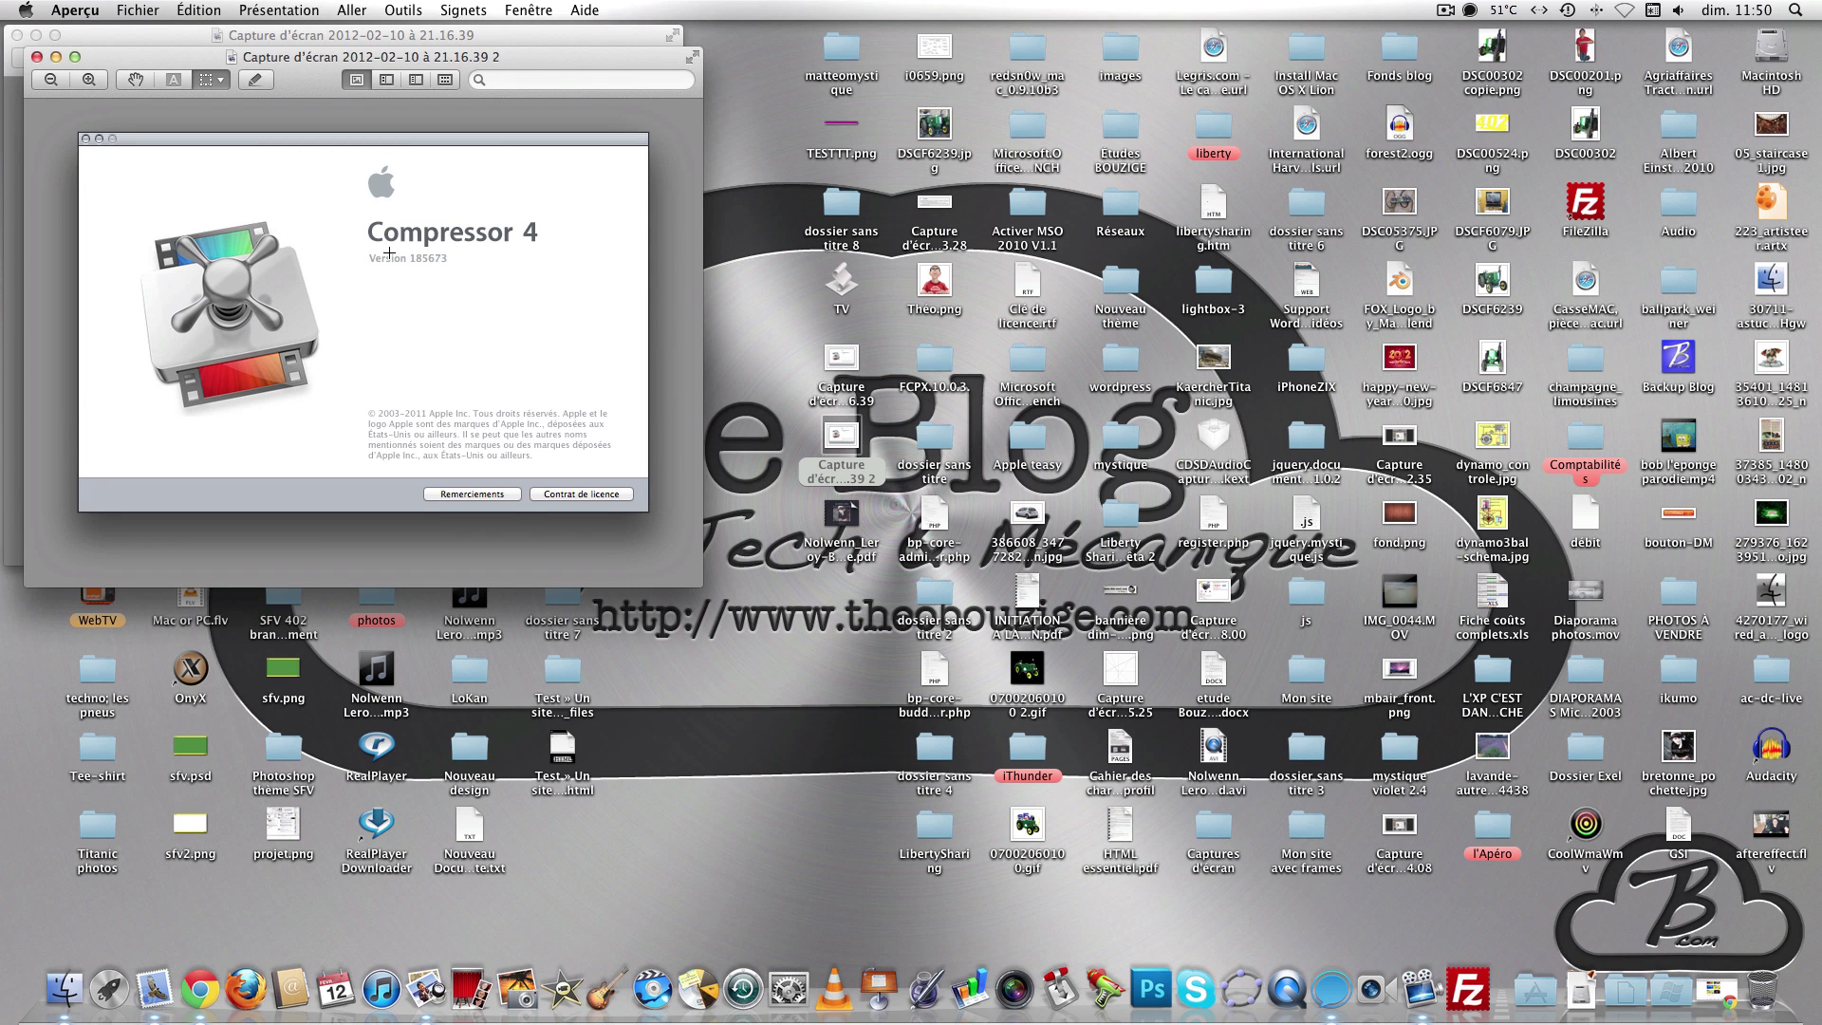
key(super+w)
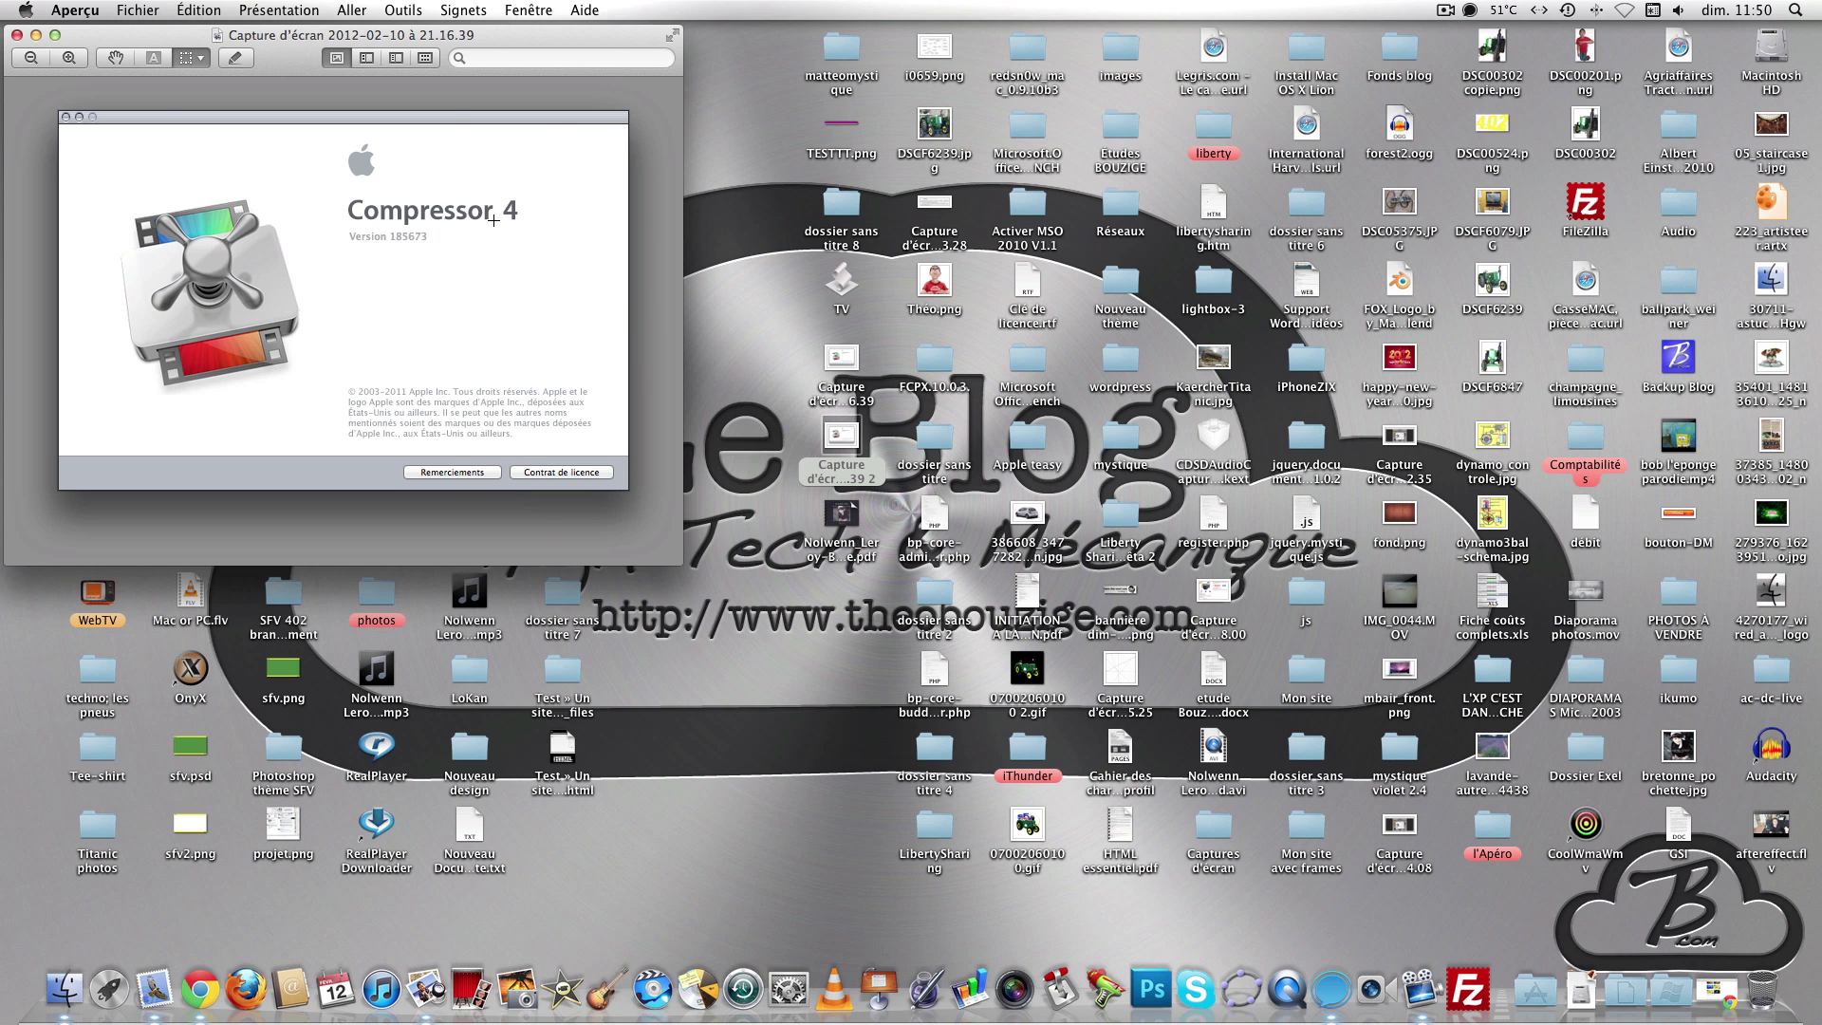
key(super+q)
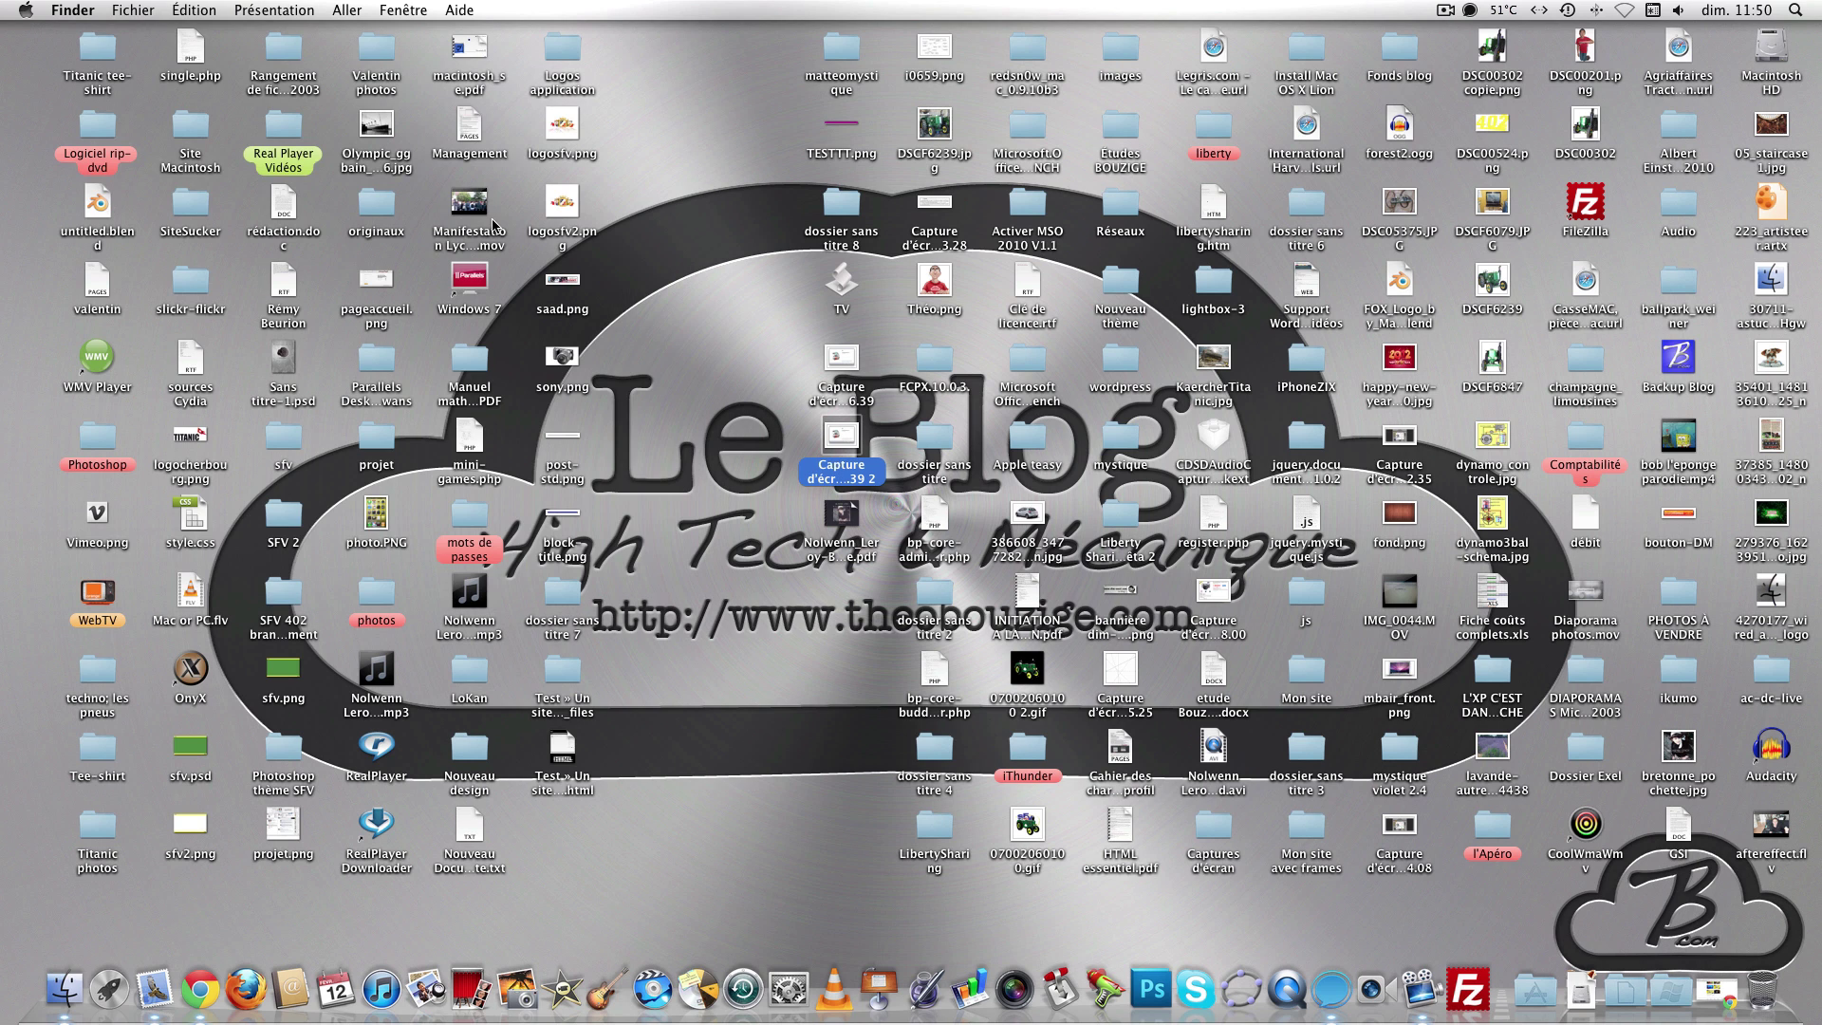
double_click(840, 361)
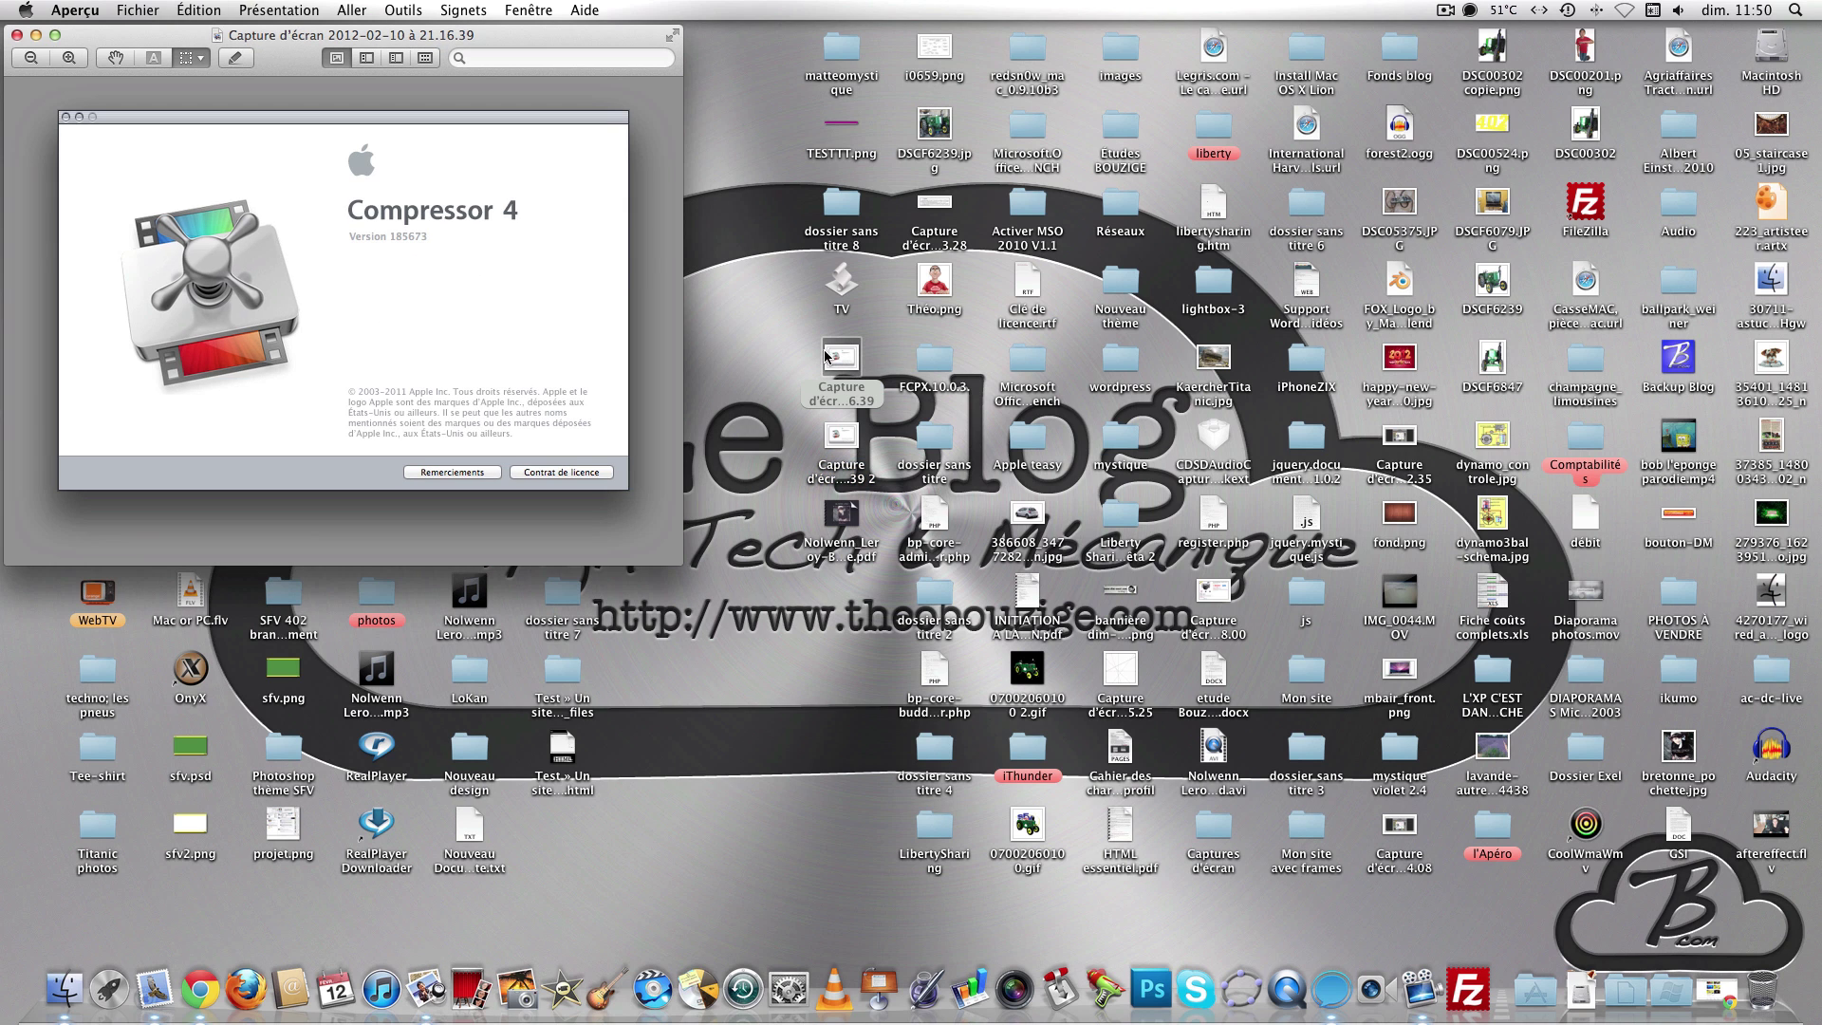
key(super+q)
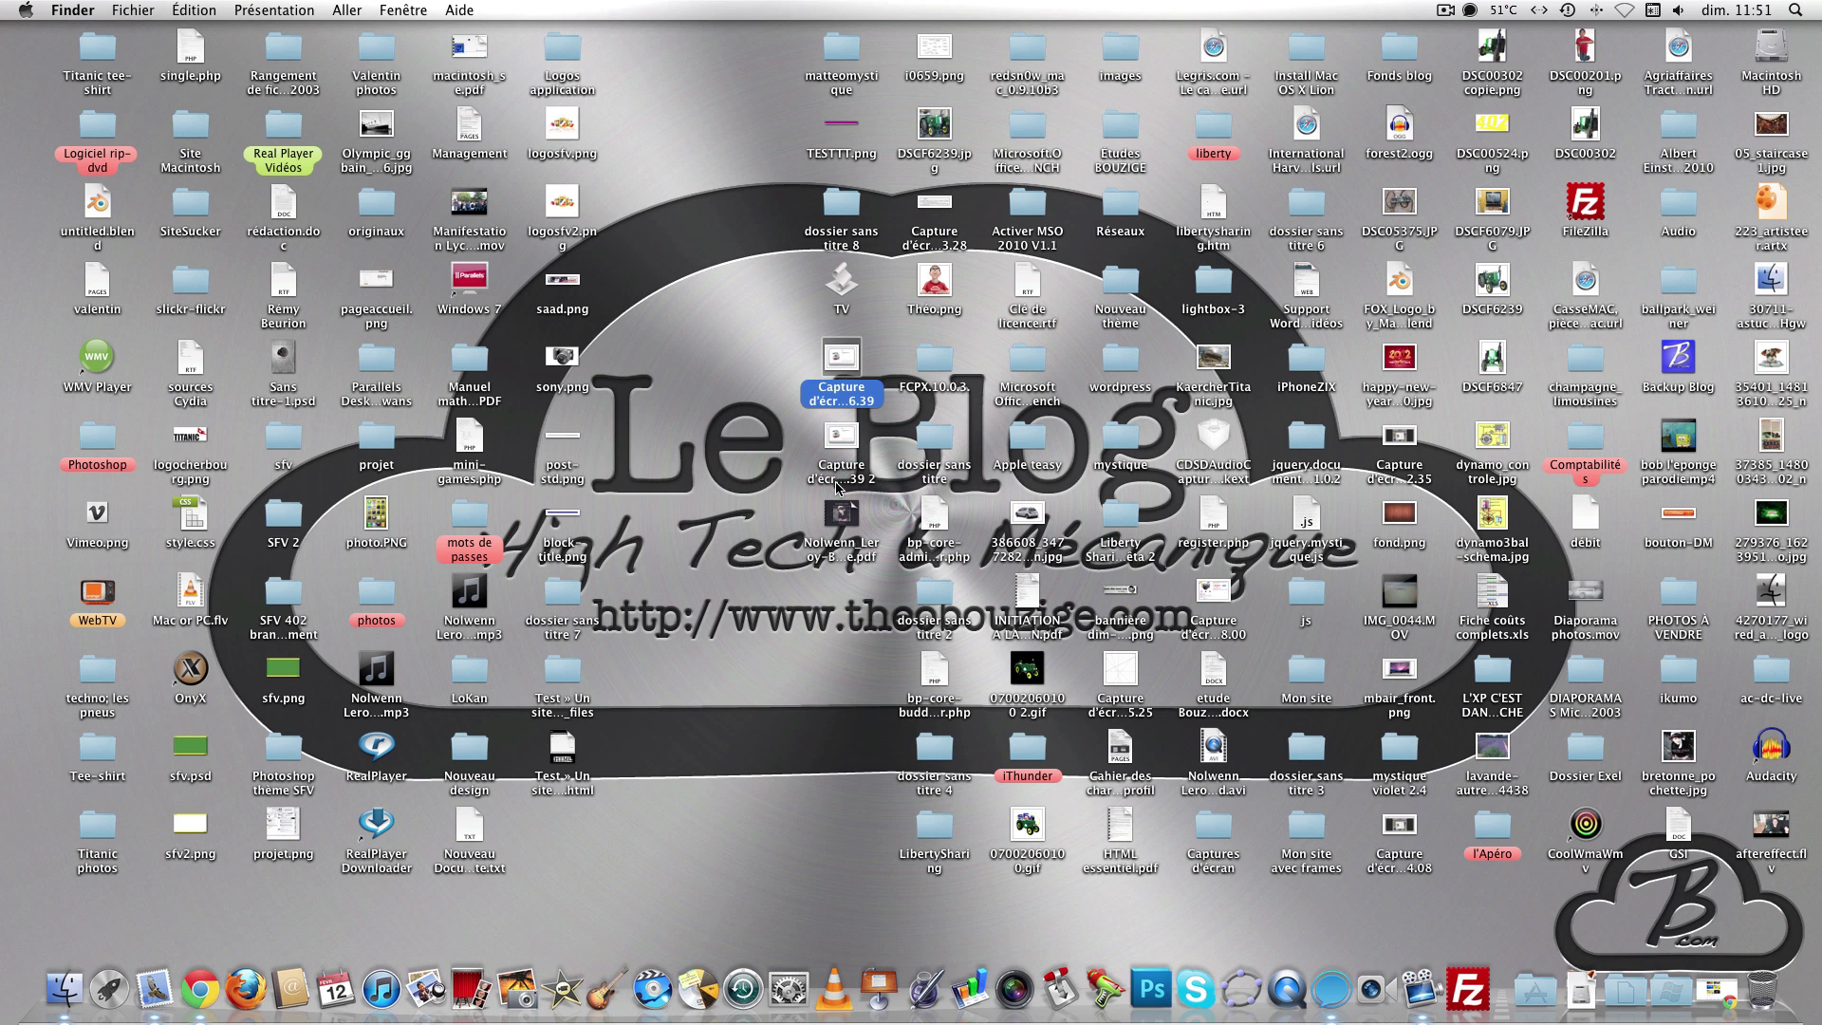
- Open Nolwenn_Leroy-Bretonne.pdf from the desktop and display it in full screen
click(849, 512)
double_click(849, 512)
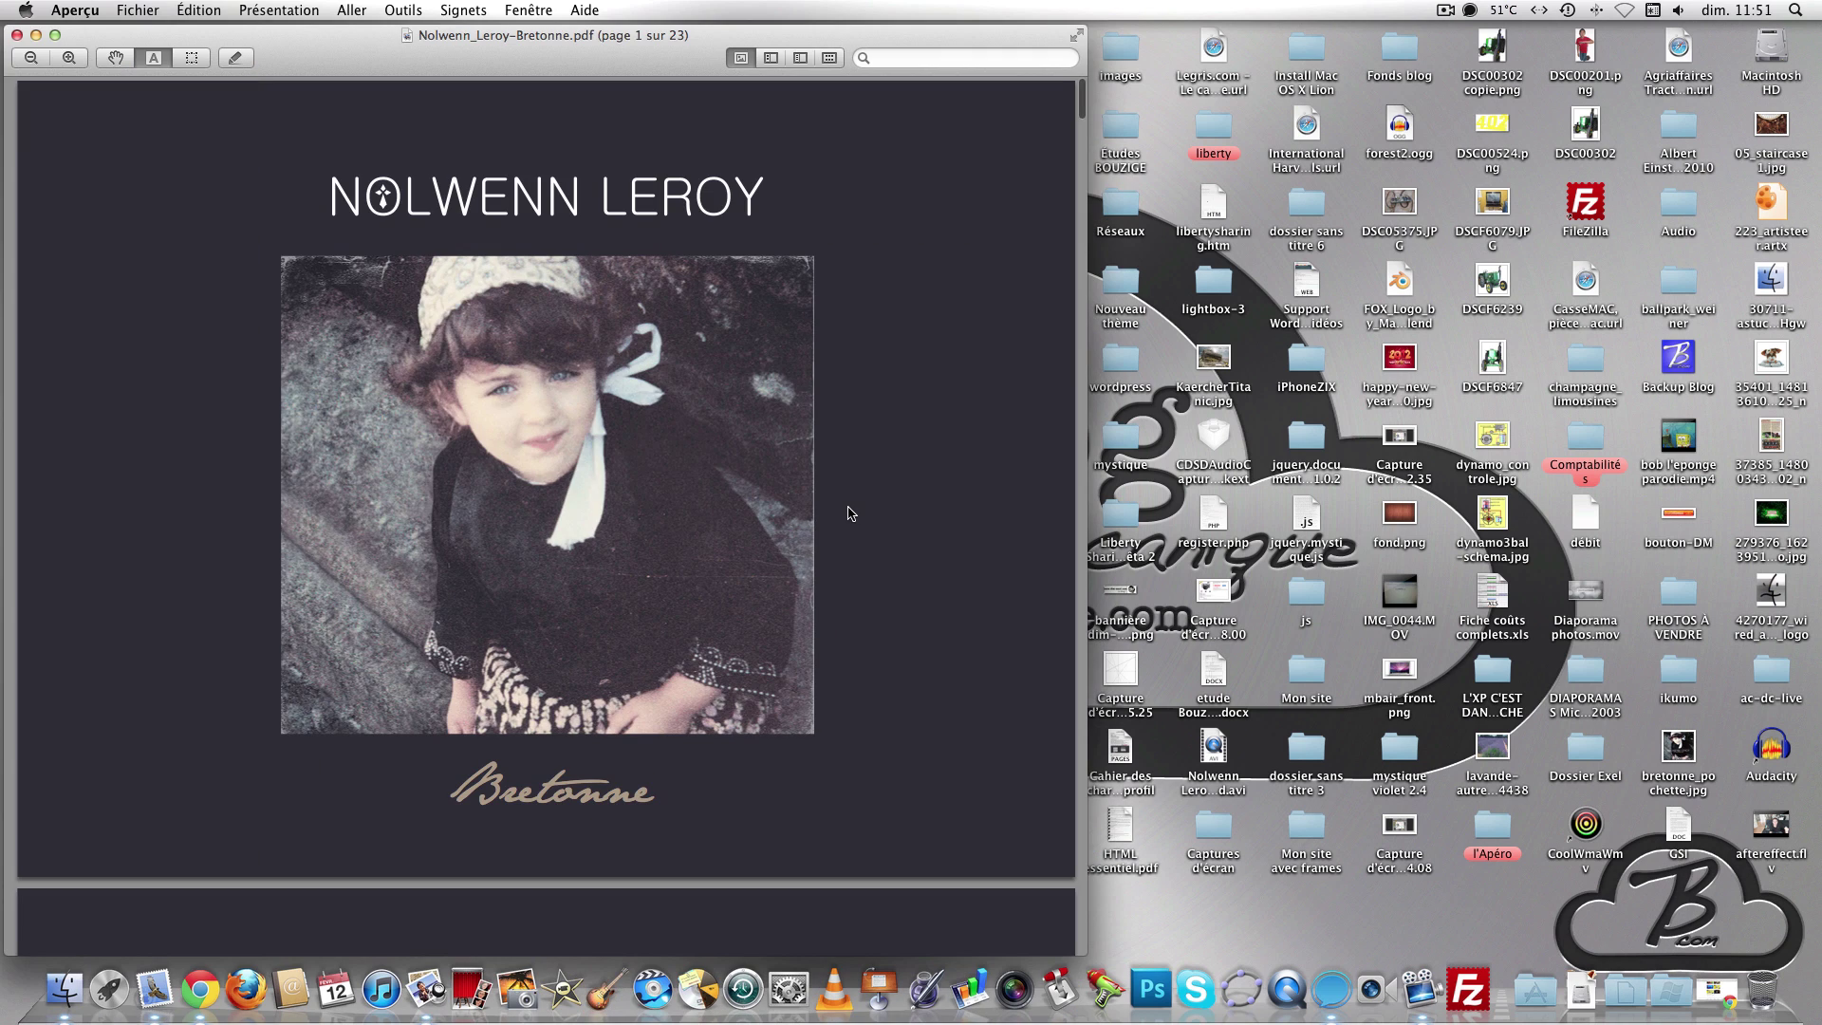
click(1075, 36)
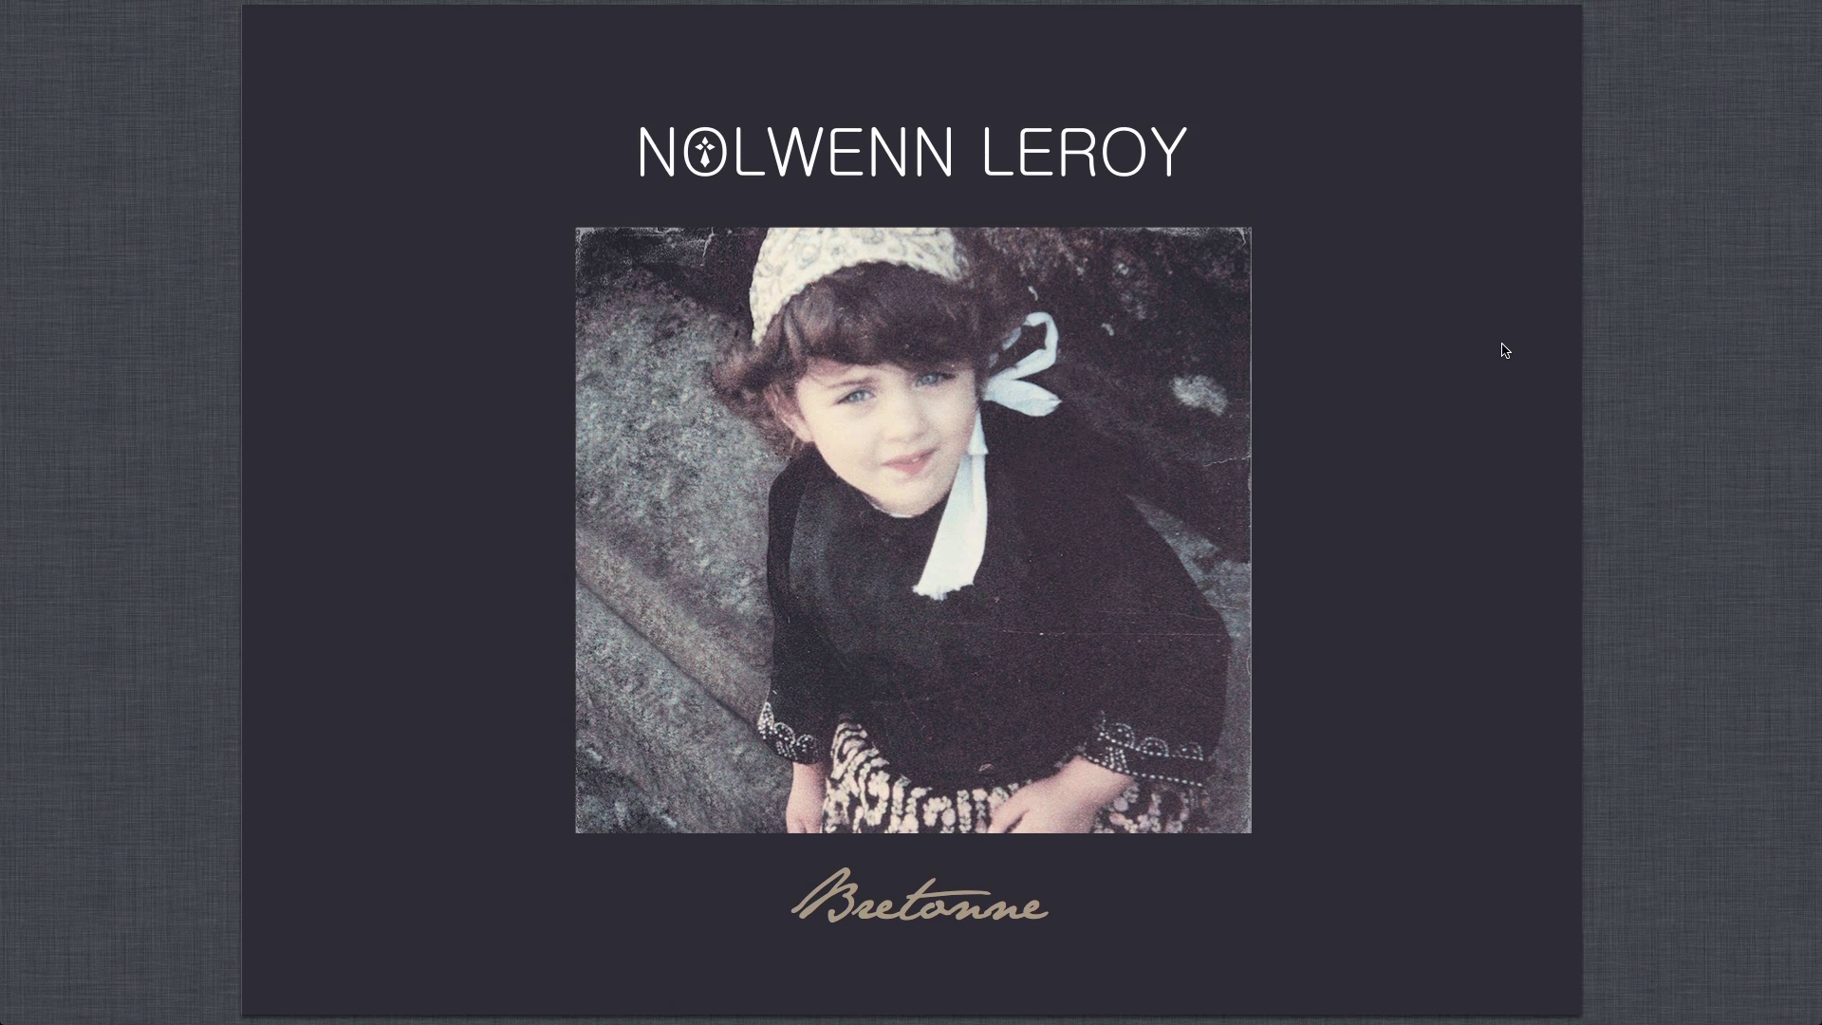
- Browse forward and back through the full-screen PDF booklet's pages, then leave full screen
scroll(1504, 350, down, 20)
scroll(1505, 350, down, 20)
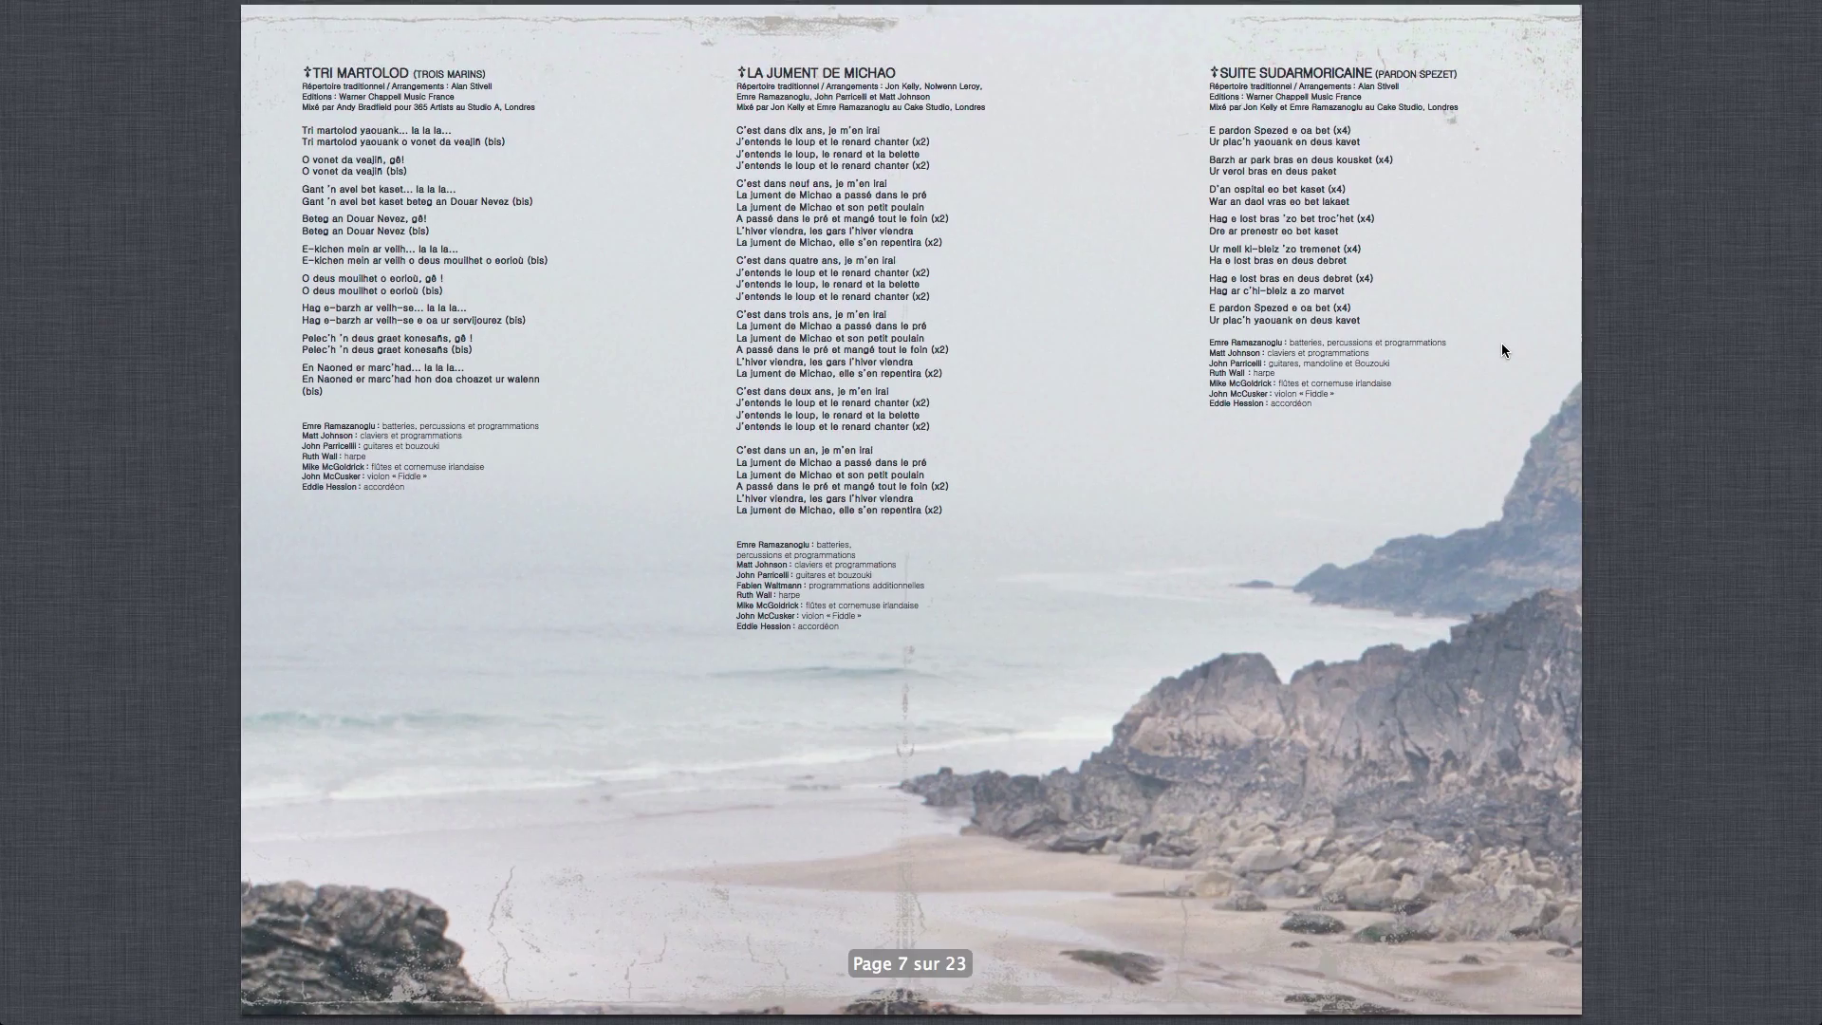
scroll(1504, 350, down, 15)
scroll(1504, 351, up, 5)
scroll(1502, 343, right, 5)
scroll(1503, 343, left, 5)
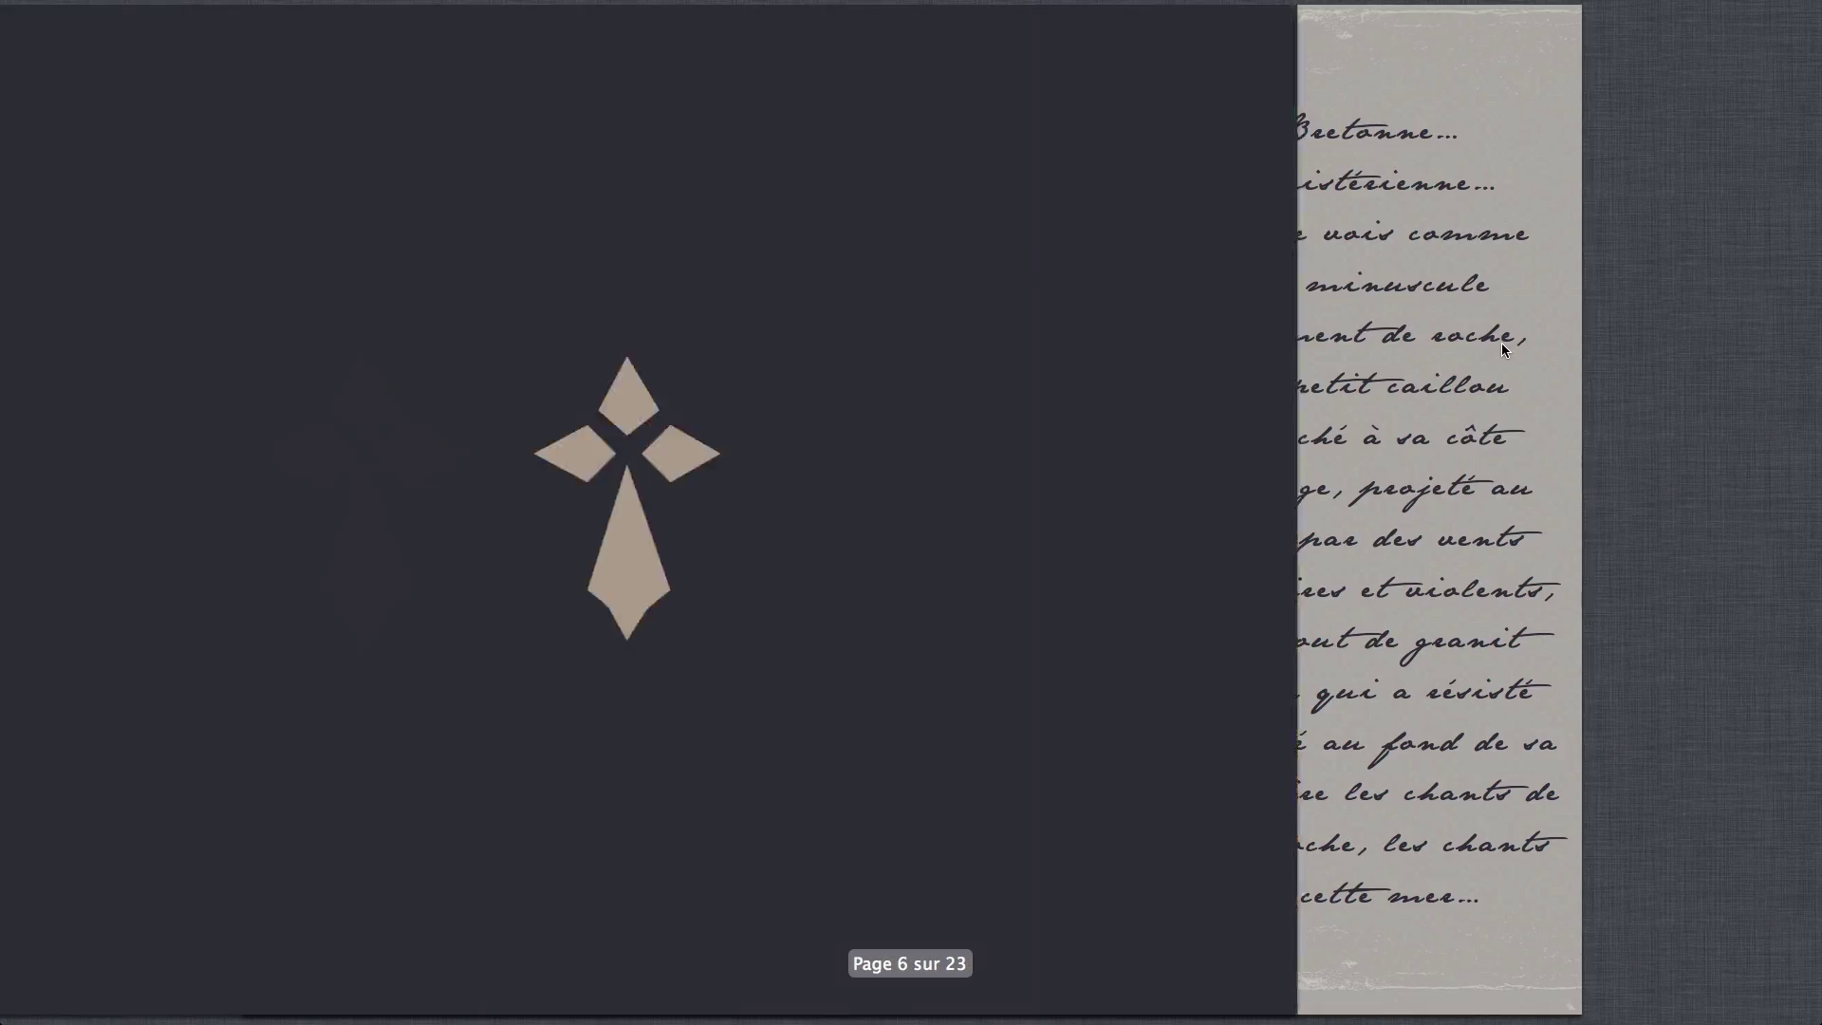
scroll(1502, 343, left, 5)
scroll(1505, 350, left, 3)
scroll(1501, 346, down, 10)
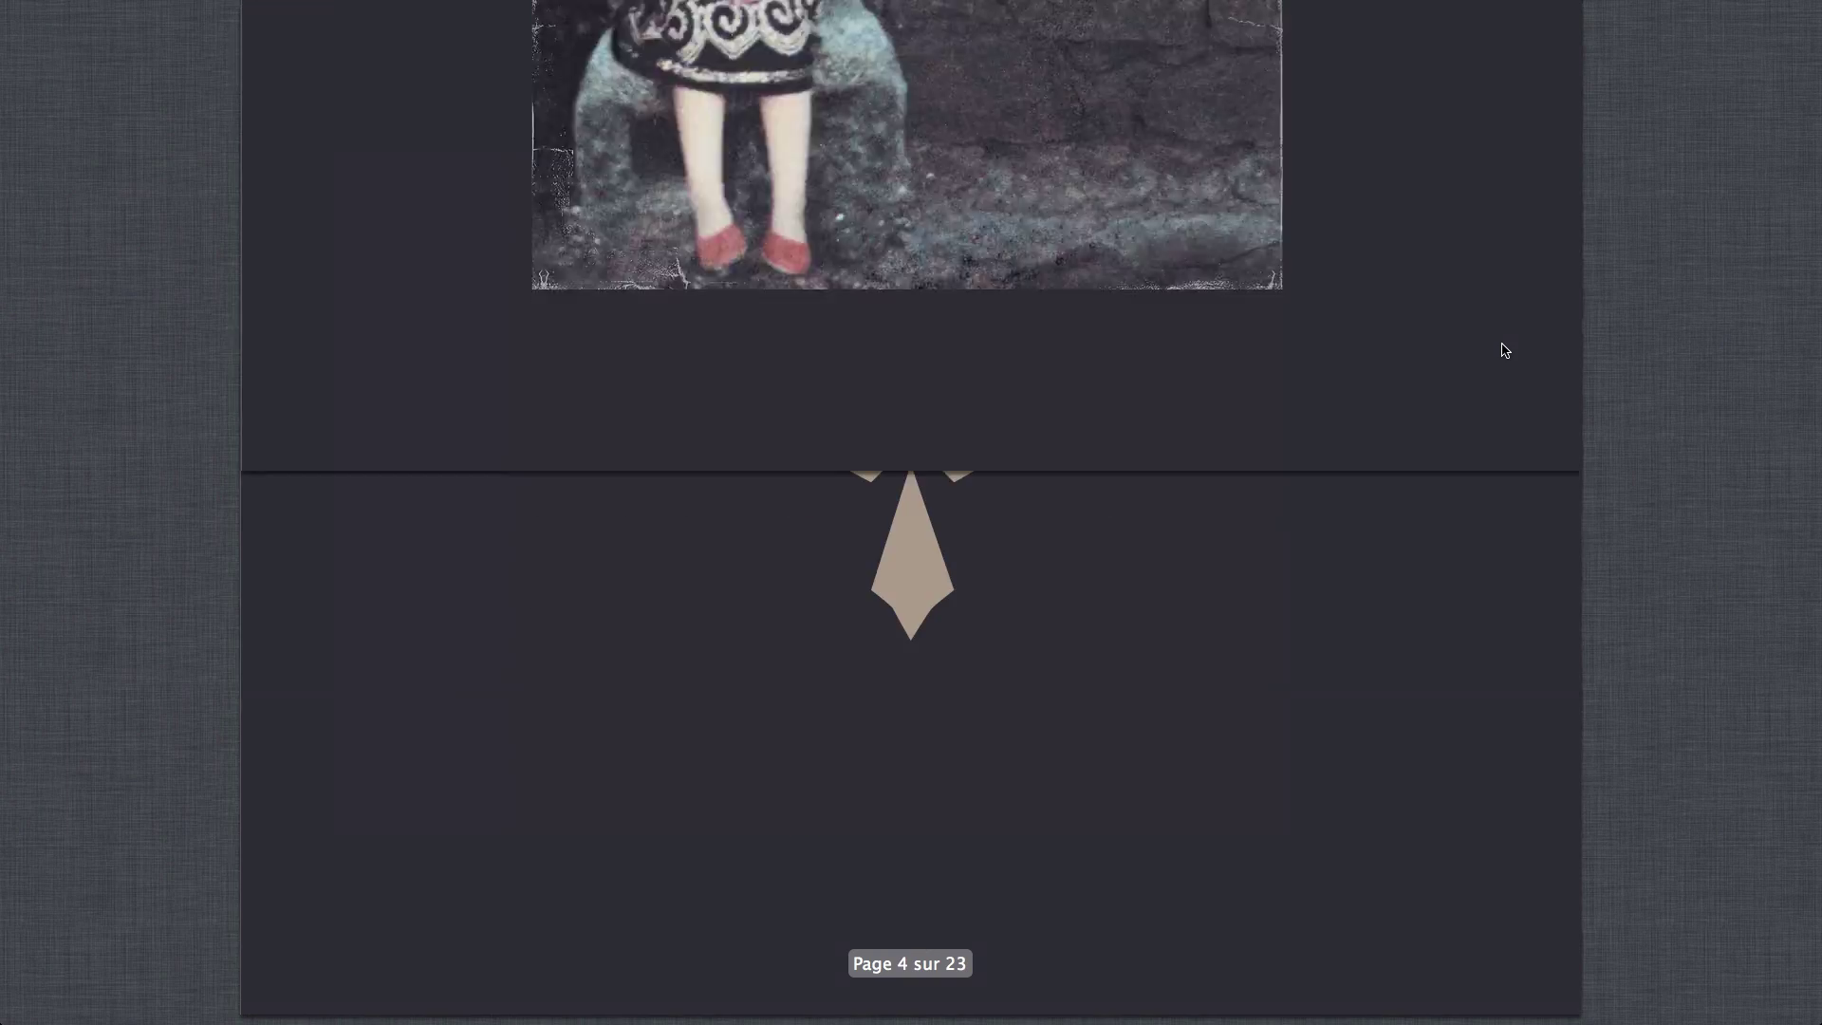
scroll(1502, 349, up, 15)
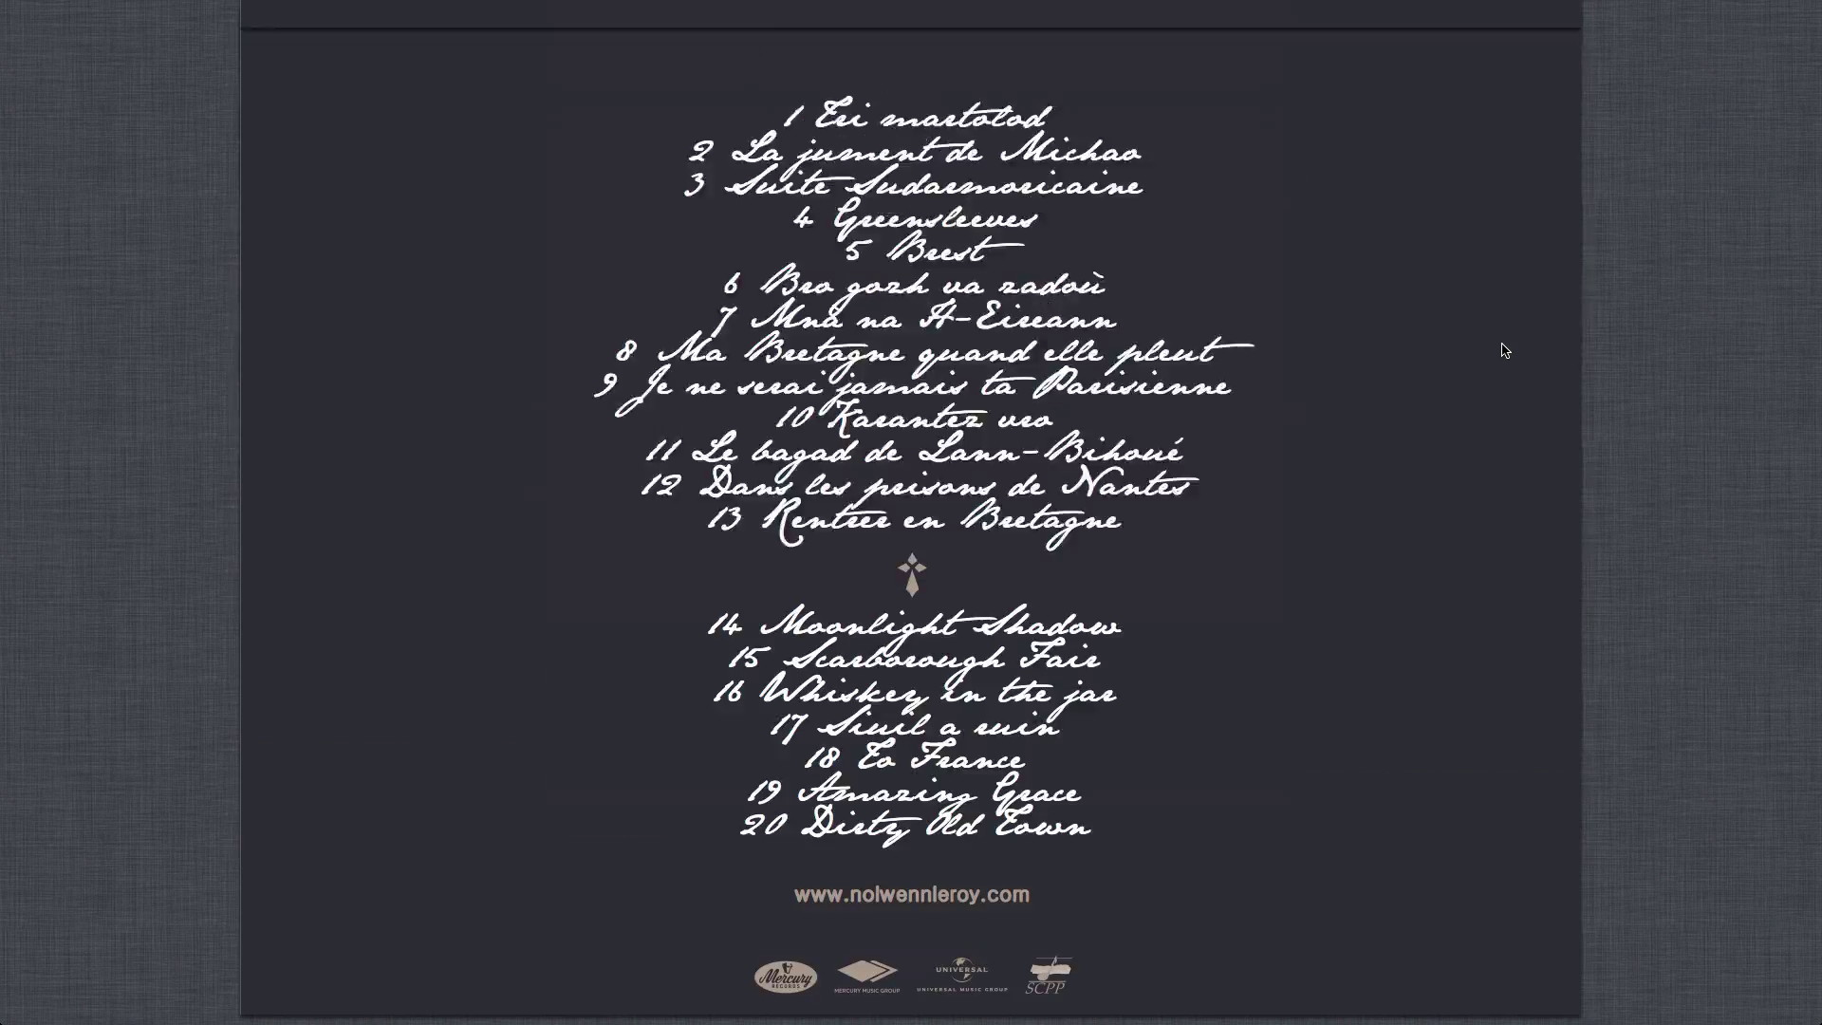
key(Escape)
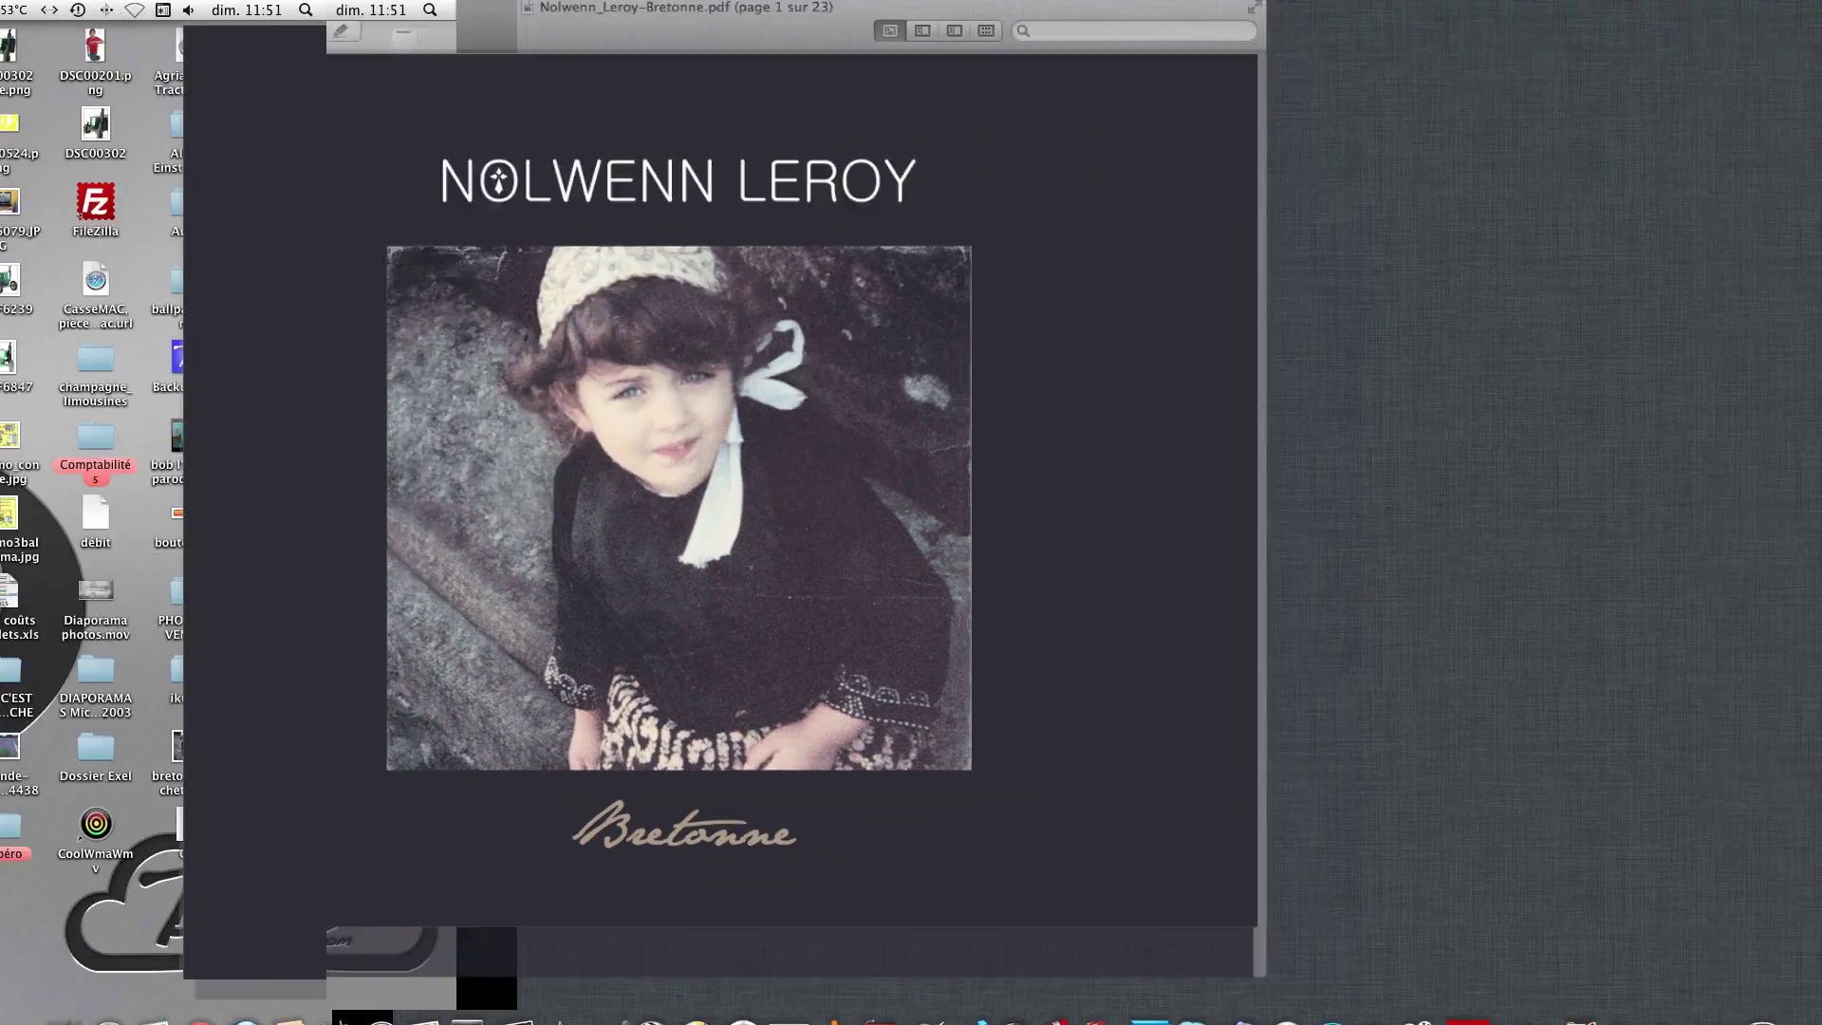
- Try zooming in and out on the PDF's cover page, then close the document
click(69, 58)
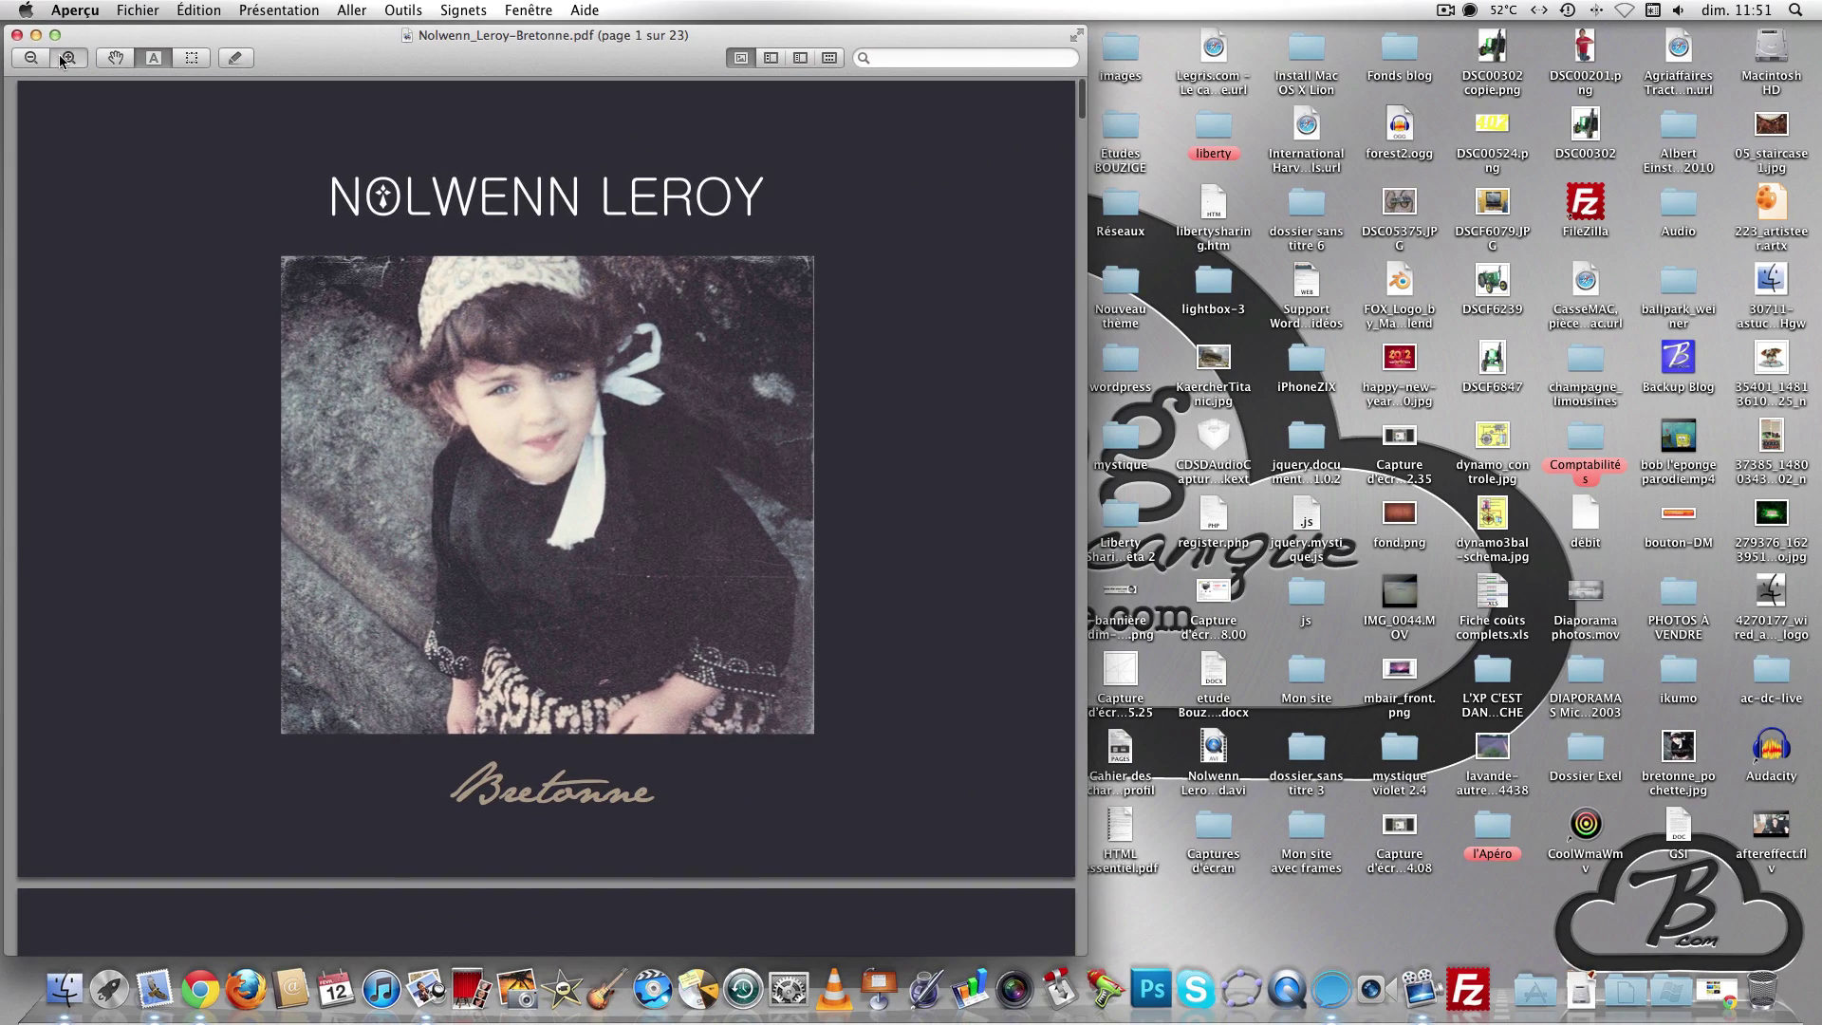
click(68, 58)
click(33, 60)
click(33, 60)
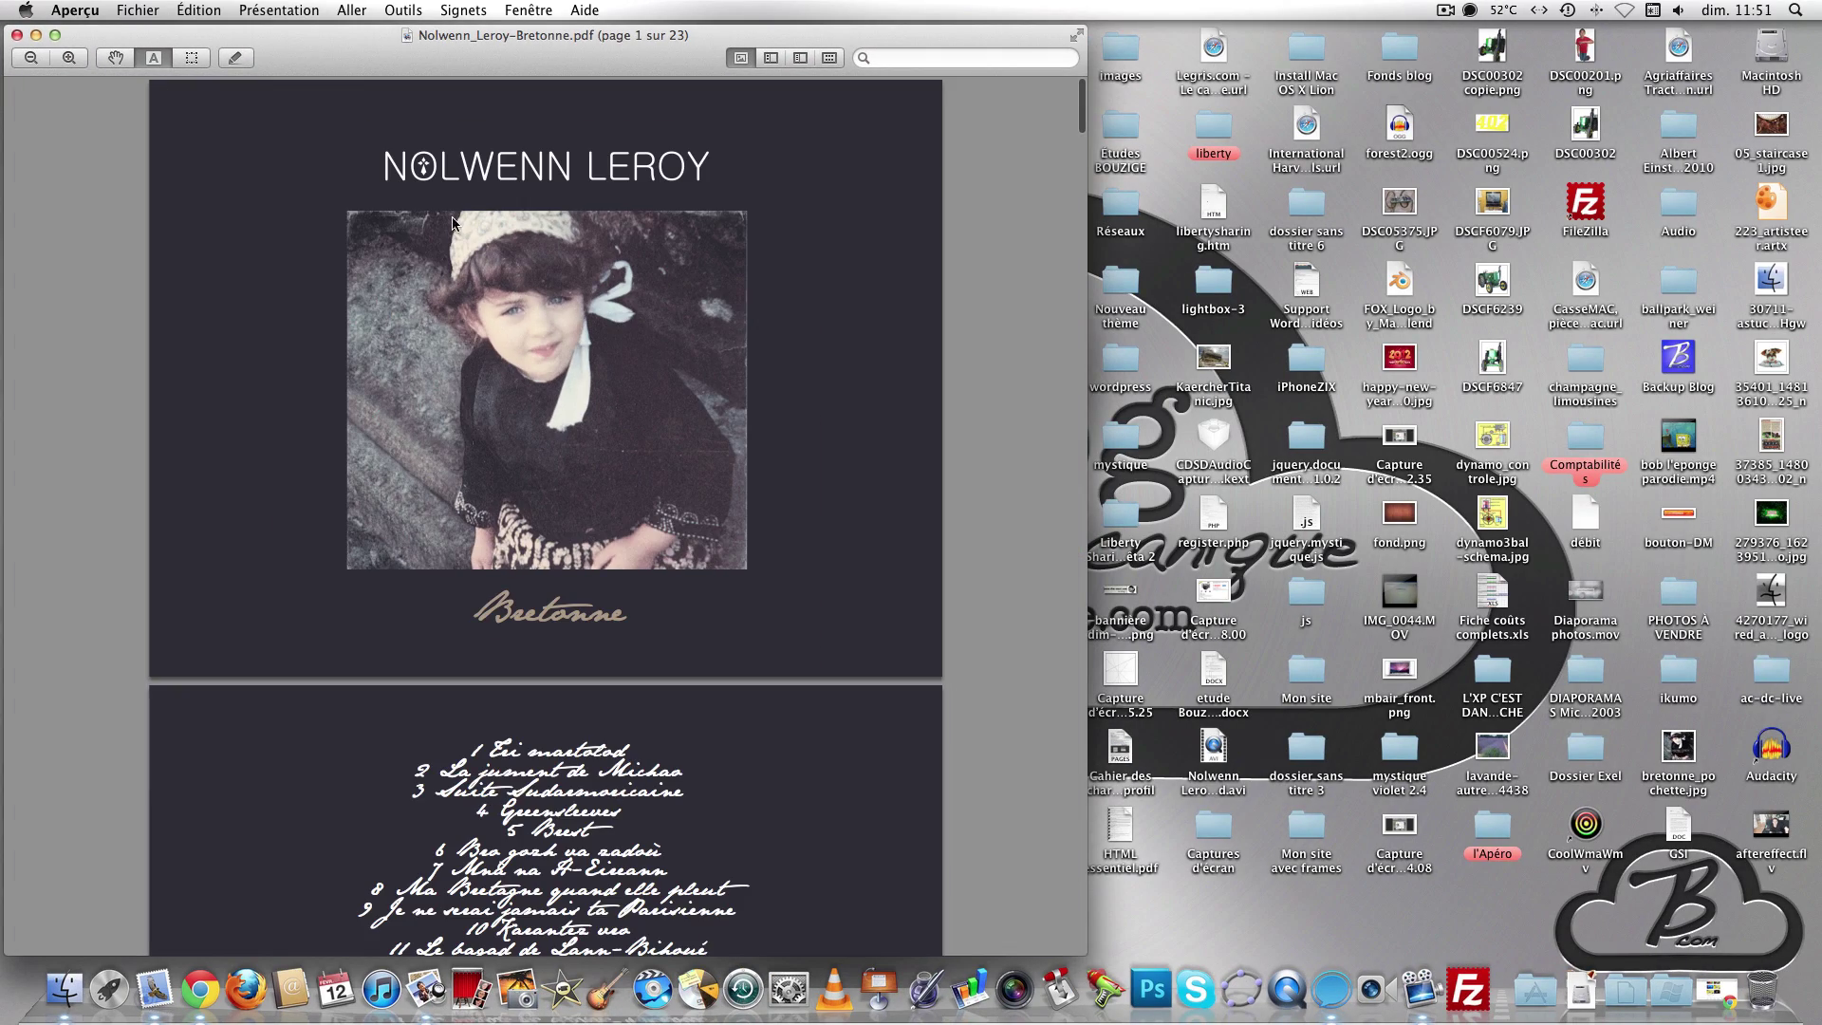
scroll(380, 195, down, 1)
key(super+h)
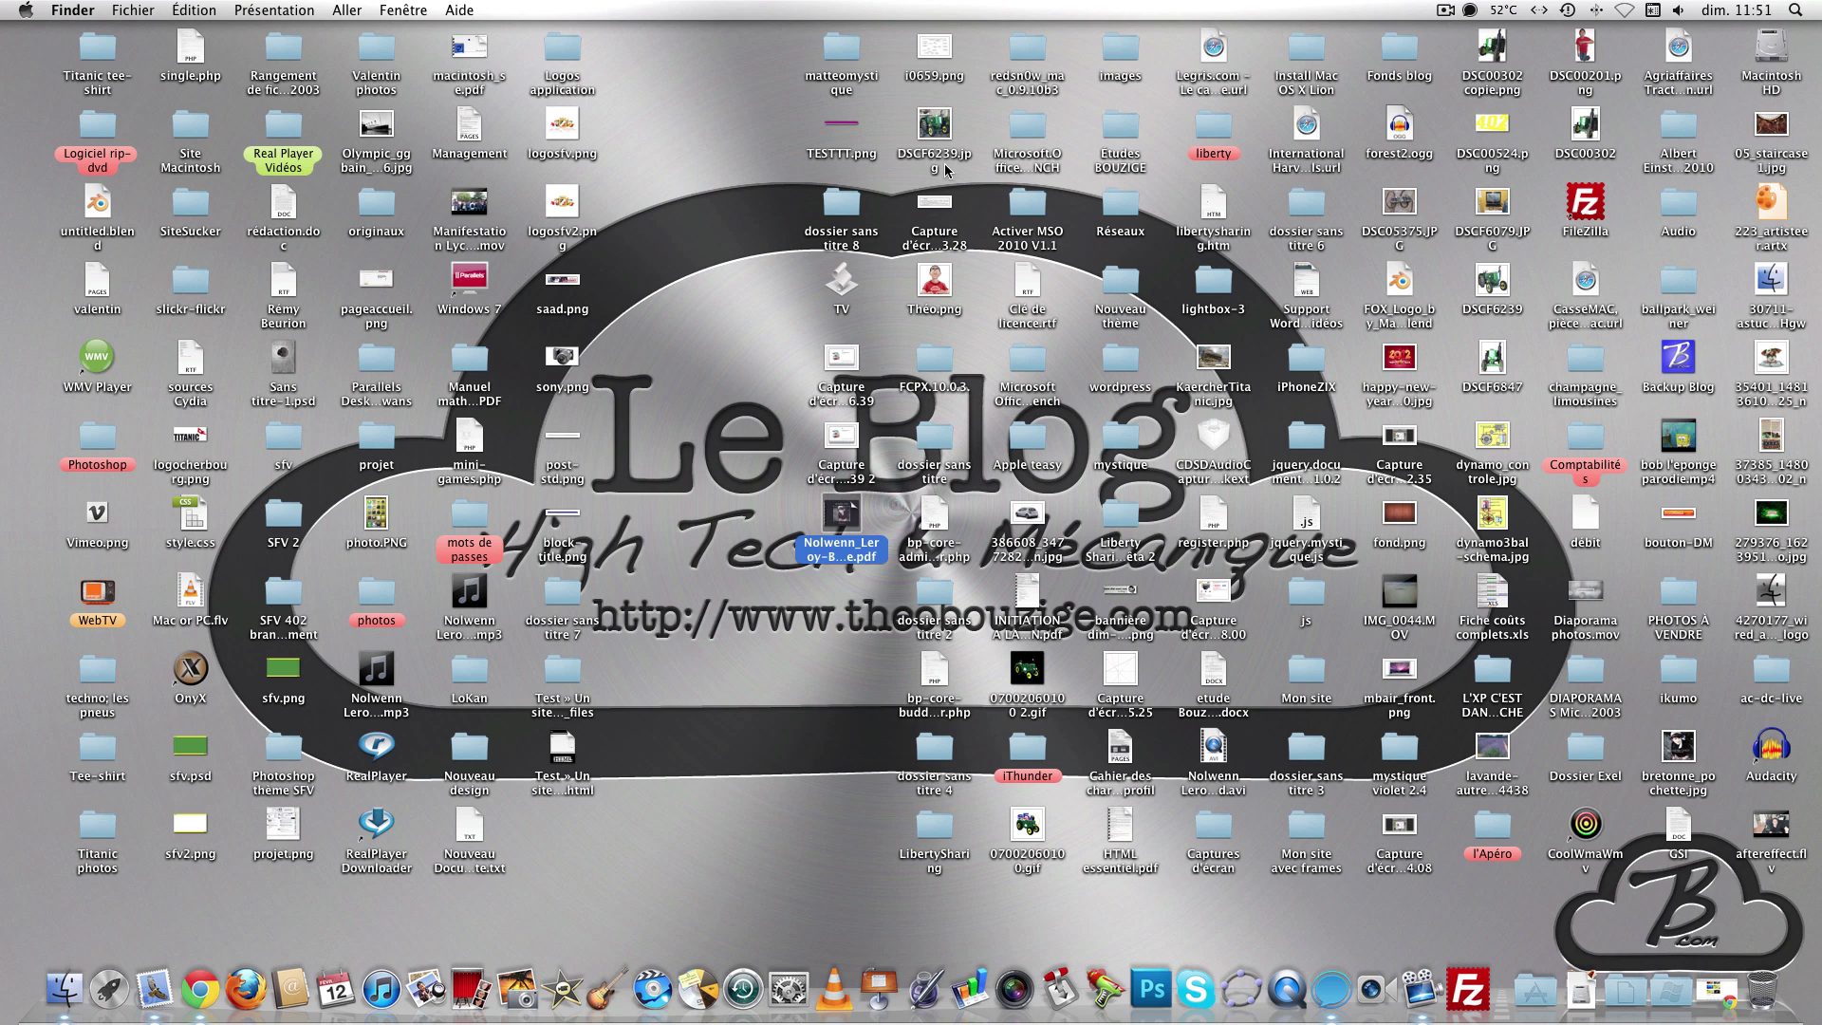
- Open the original Compressor 4 screenshot, enlarge its window and try zooming the image out and in
click(857, 359)
double_click(859, 361)
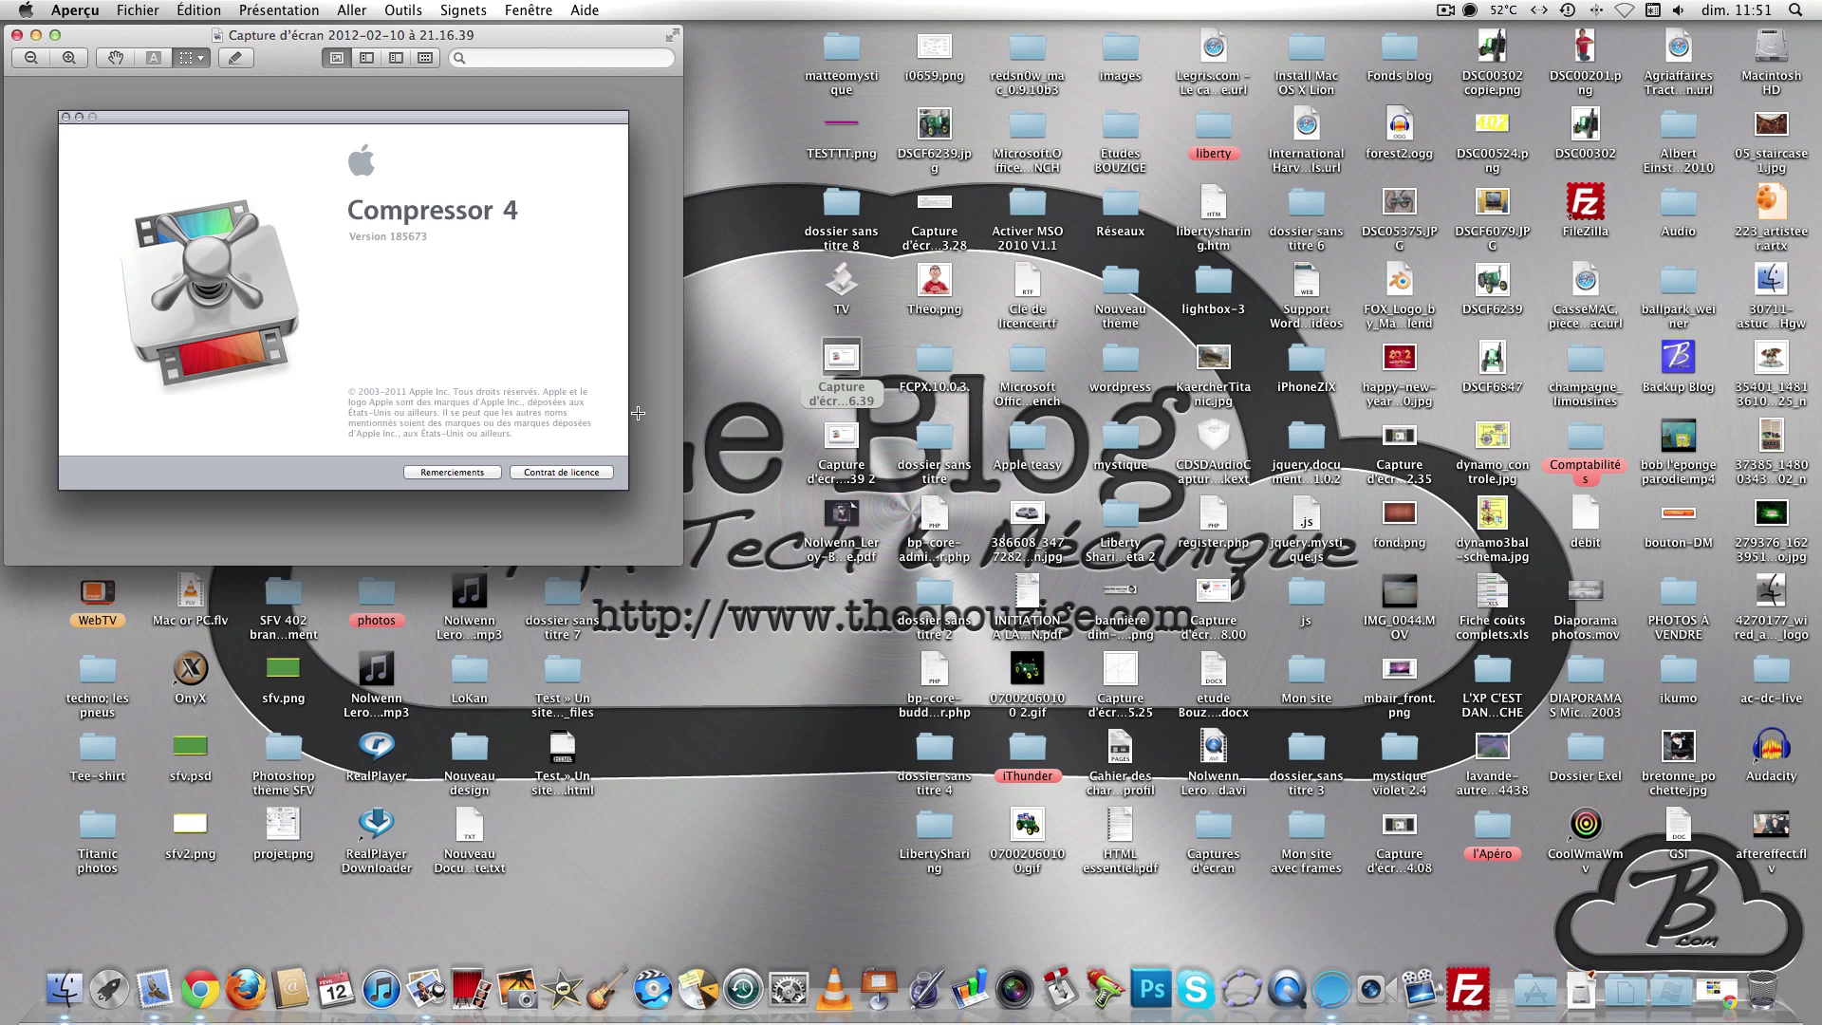
drag(685, 565, 1328, 811)
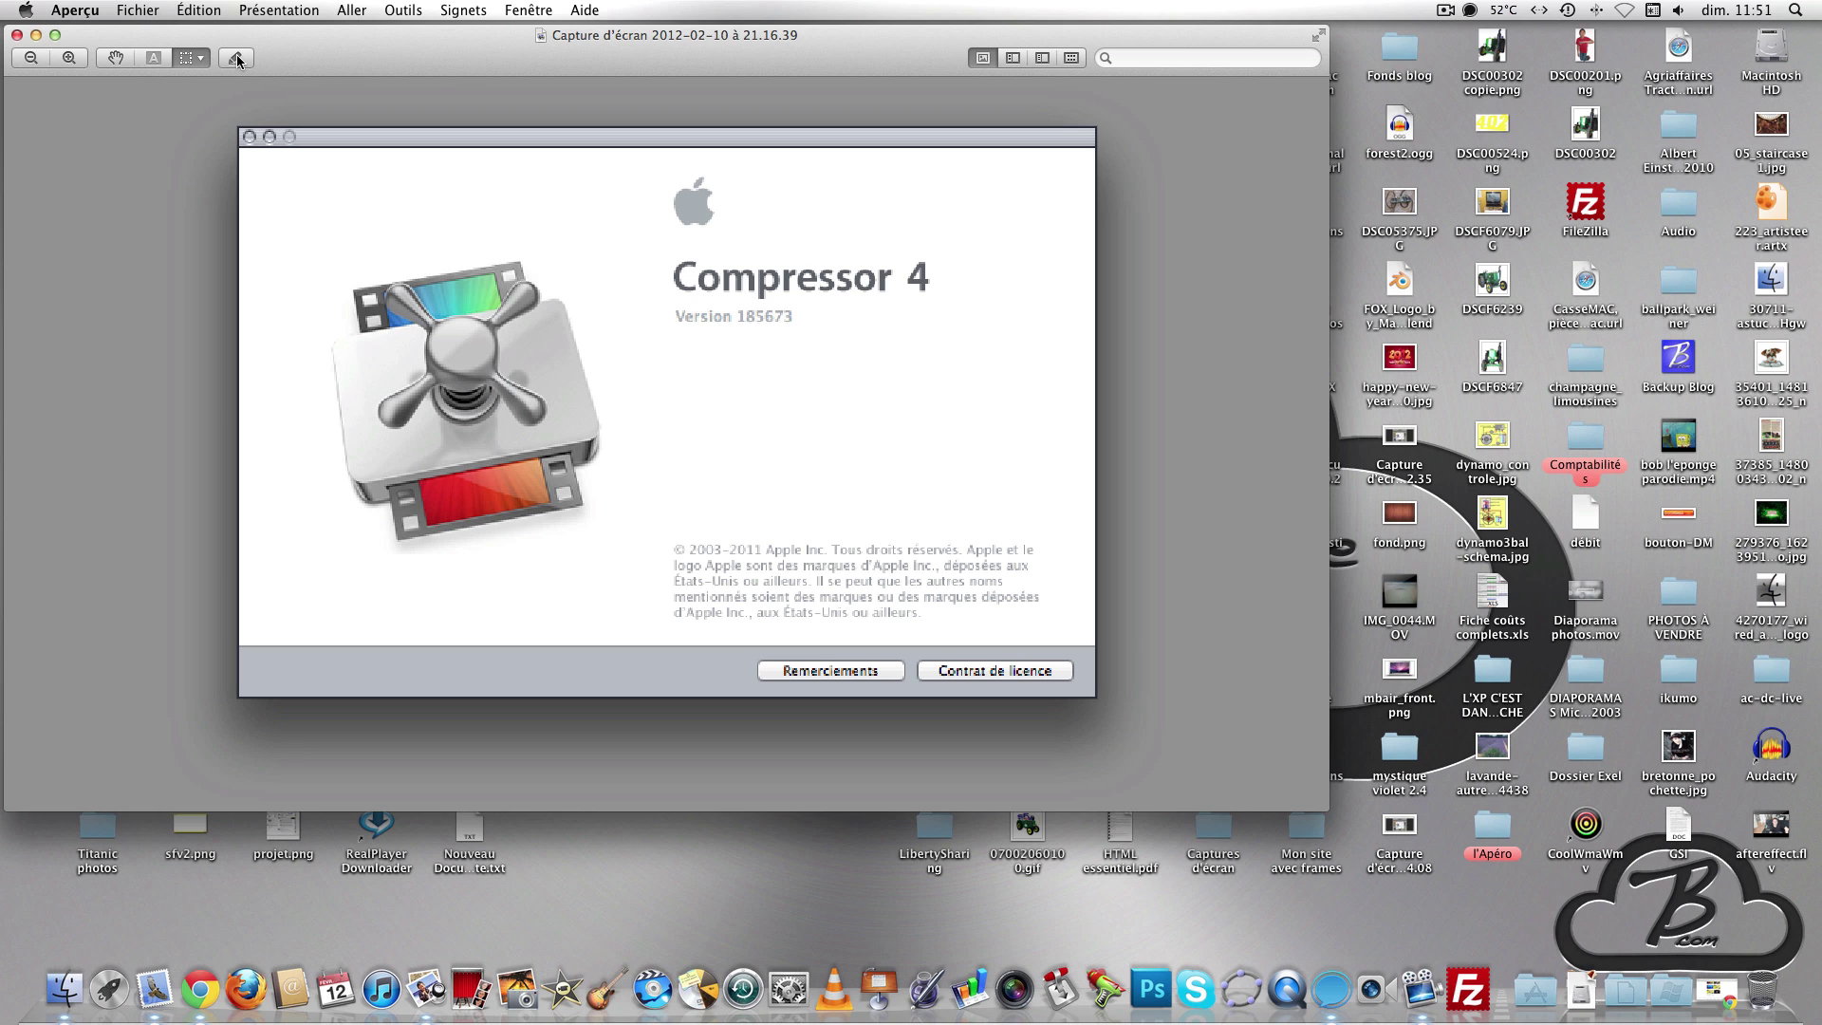
click(33, 60)
click(32, 61)
click(65, 64)
click(65, 64)
- Show the annotation tools and set the annotation font to Andale Mono, size 72
click(234, 59)
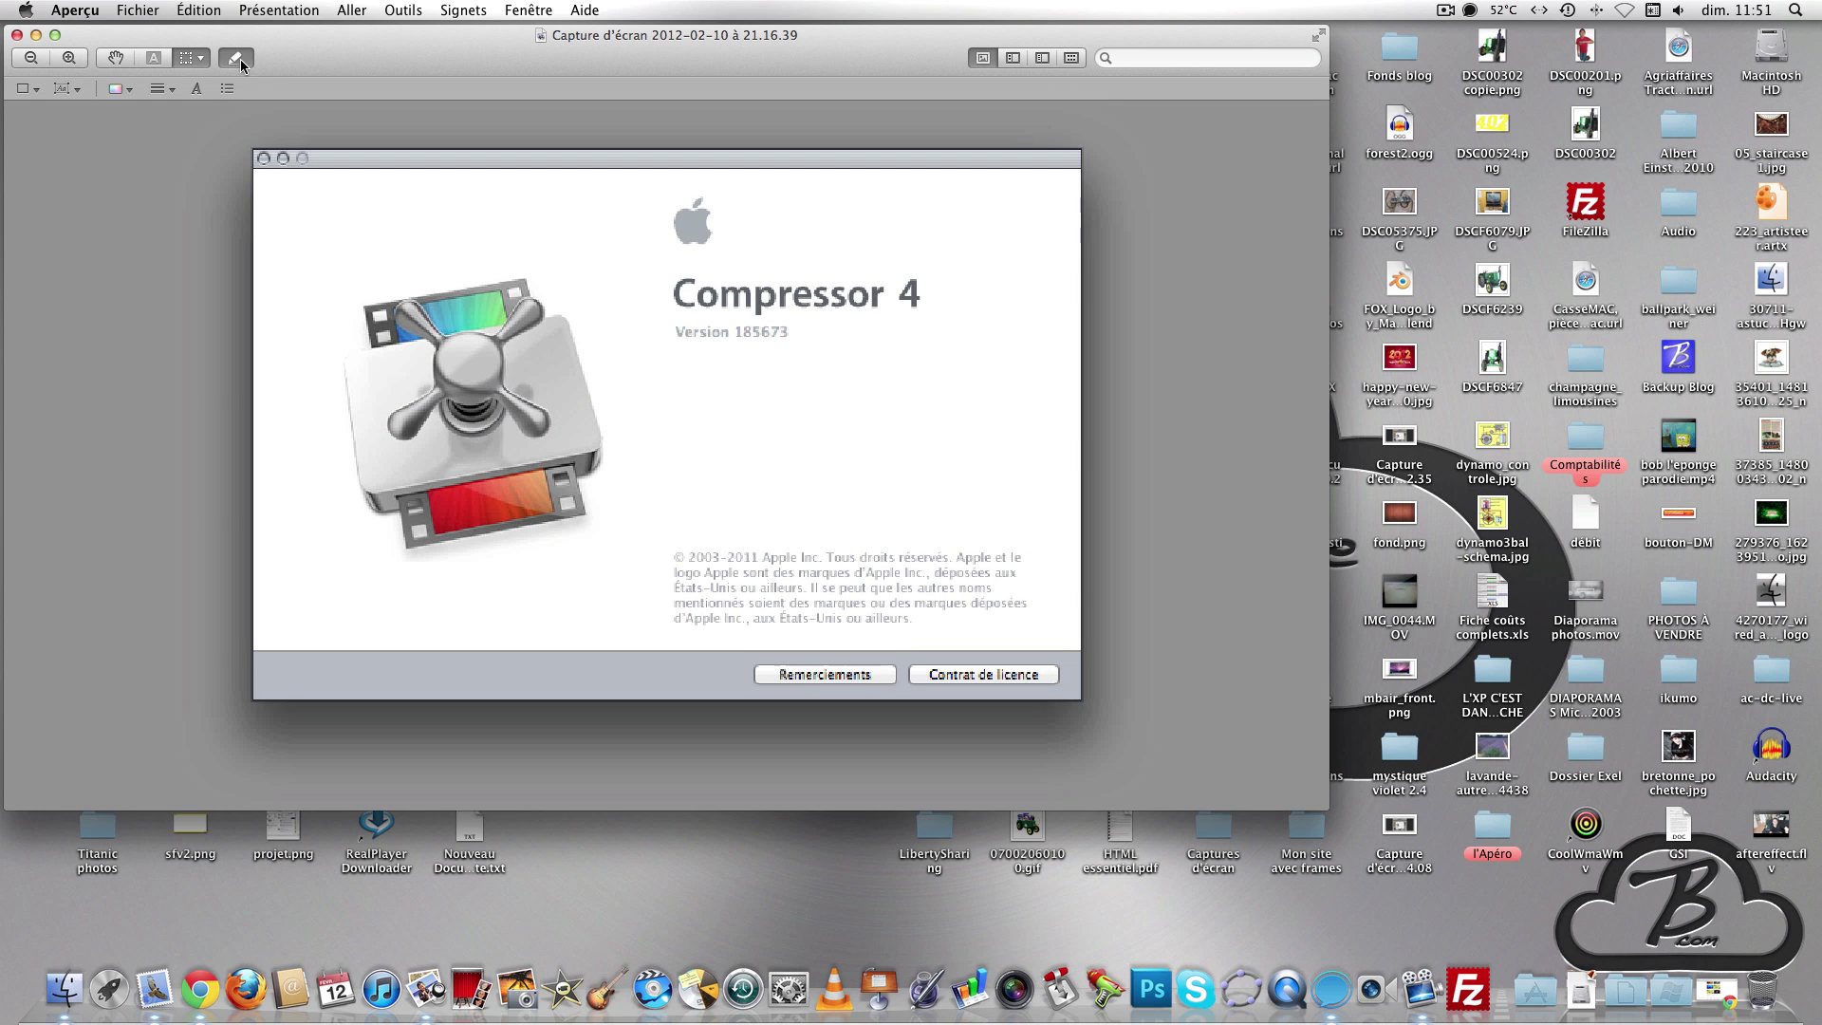
click(194, 90)
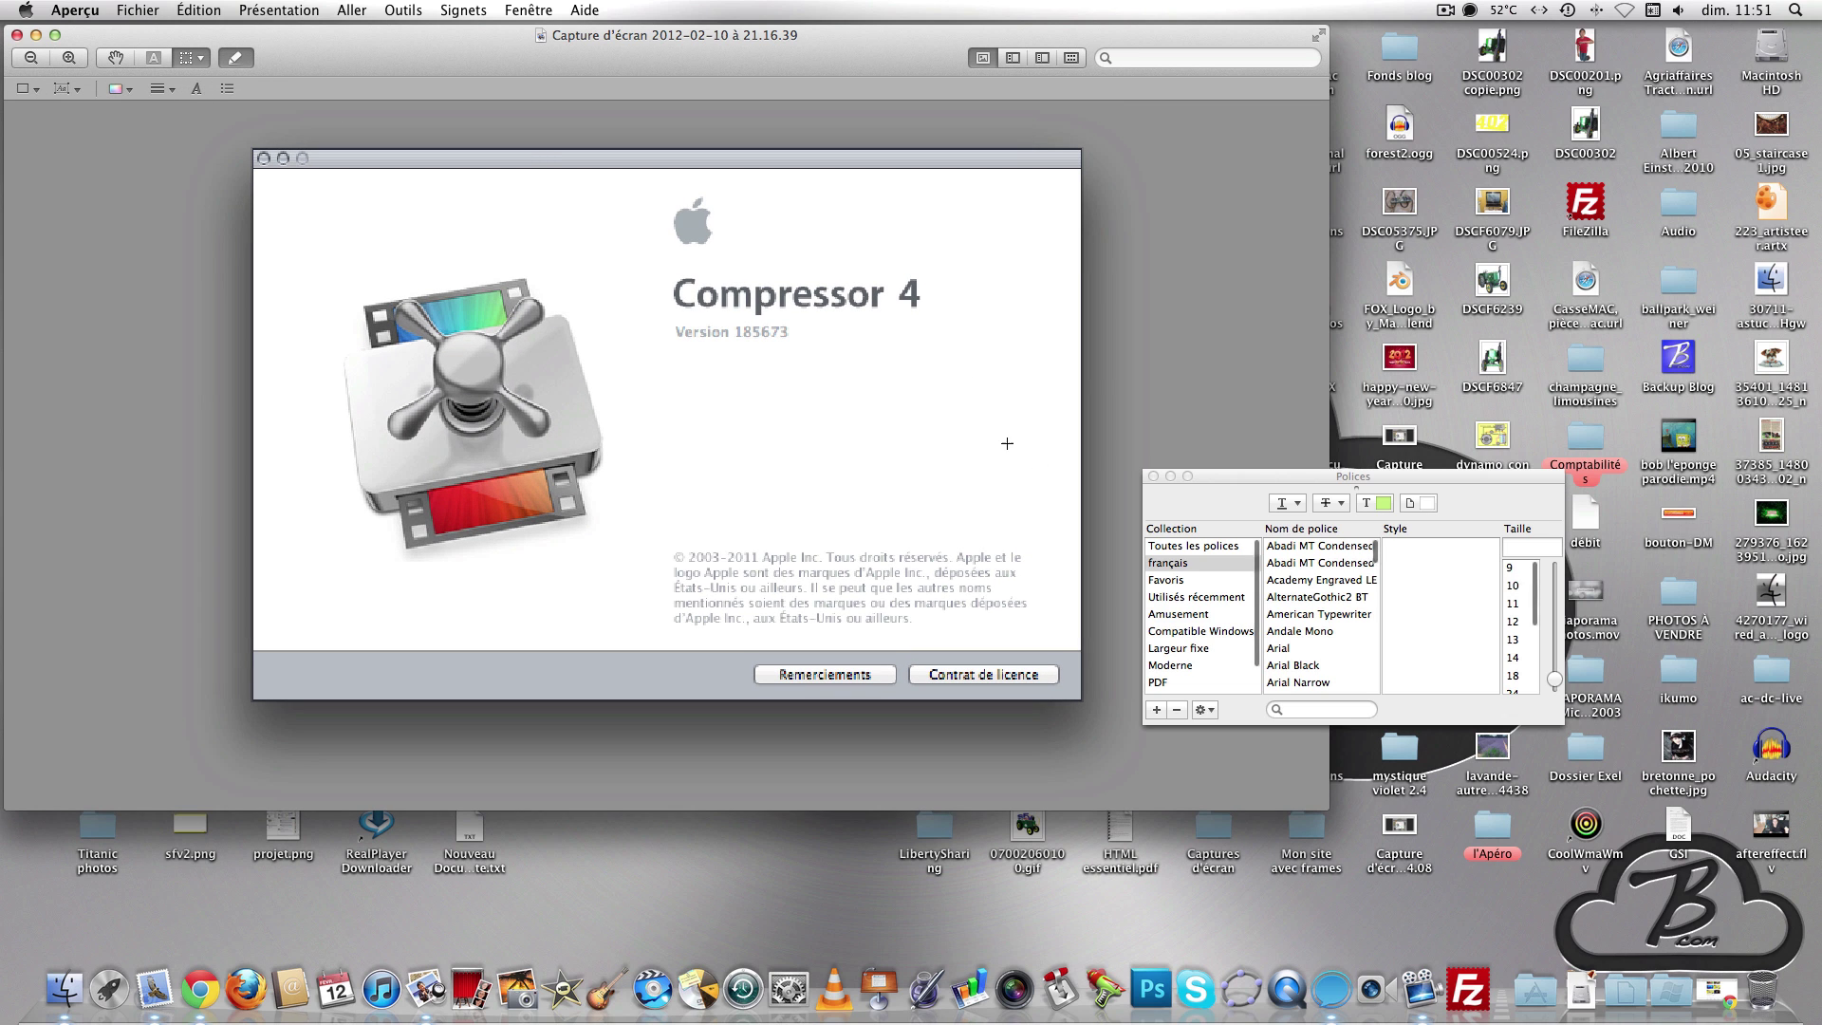
click(1343, 600)
click(1333, 631)
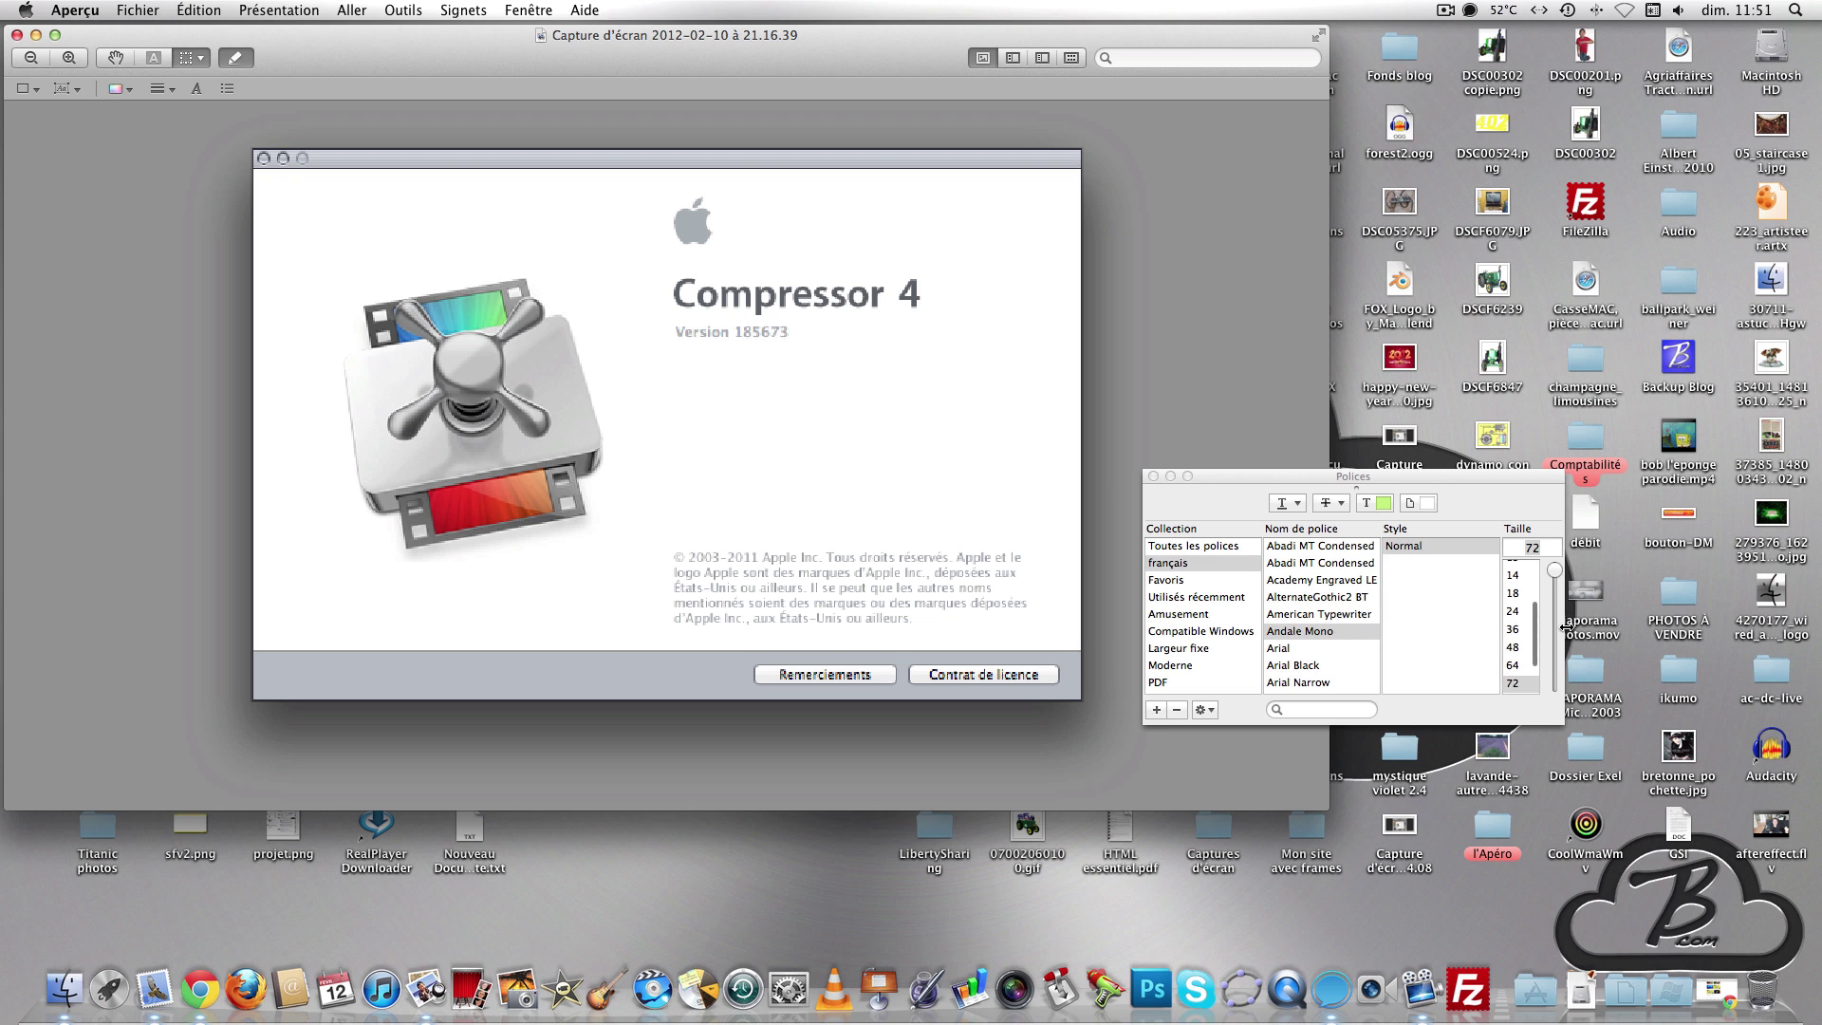
click(1153, 477)
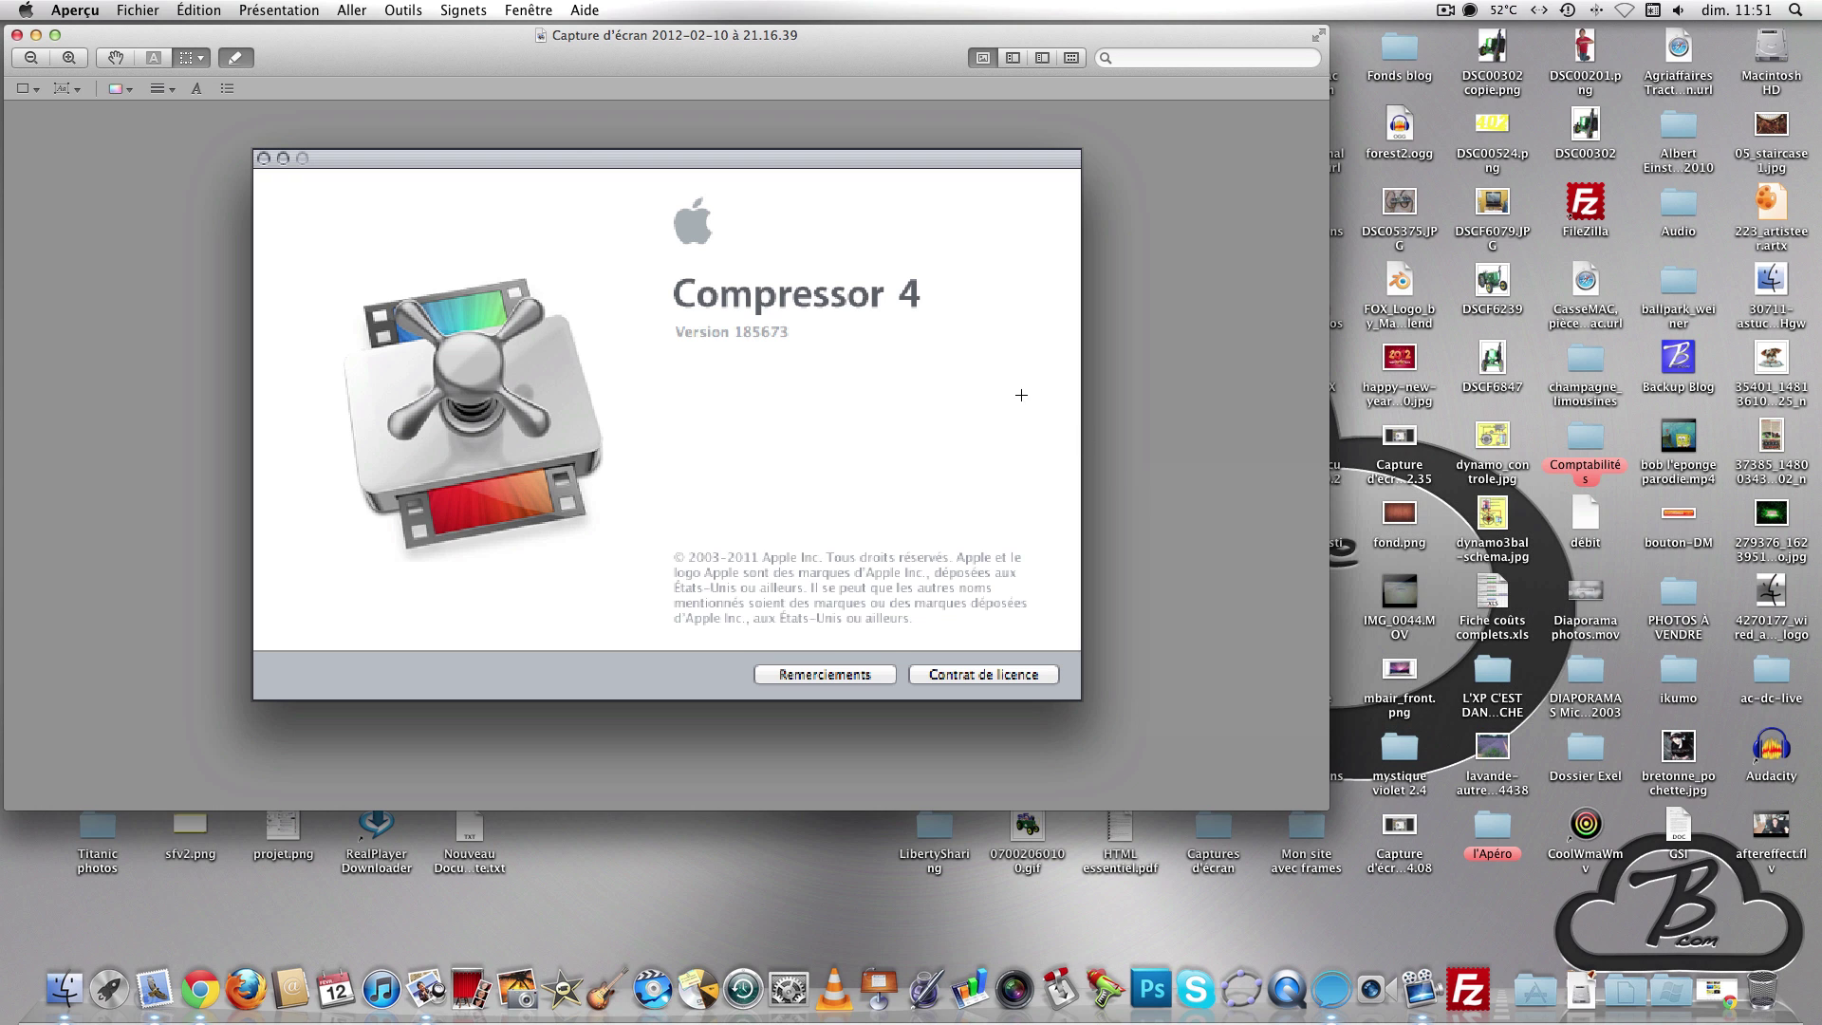
- Add a text annotation reading "tytryirty" in the blank area below the version line
click(62, 88)
drag(677, 360, 1088, 550)
text(tytryirty)
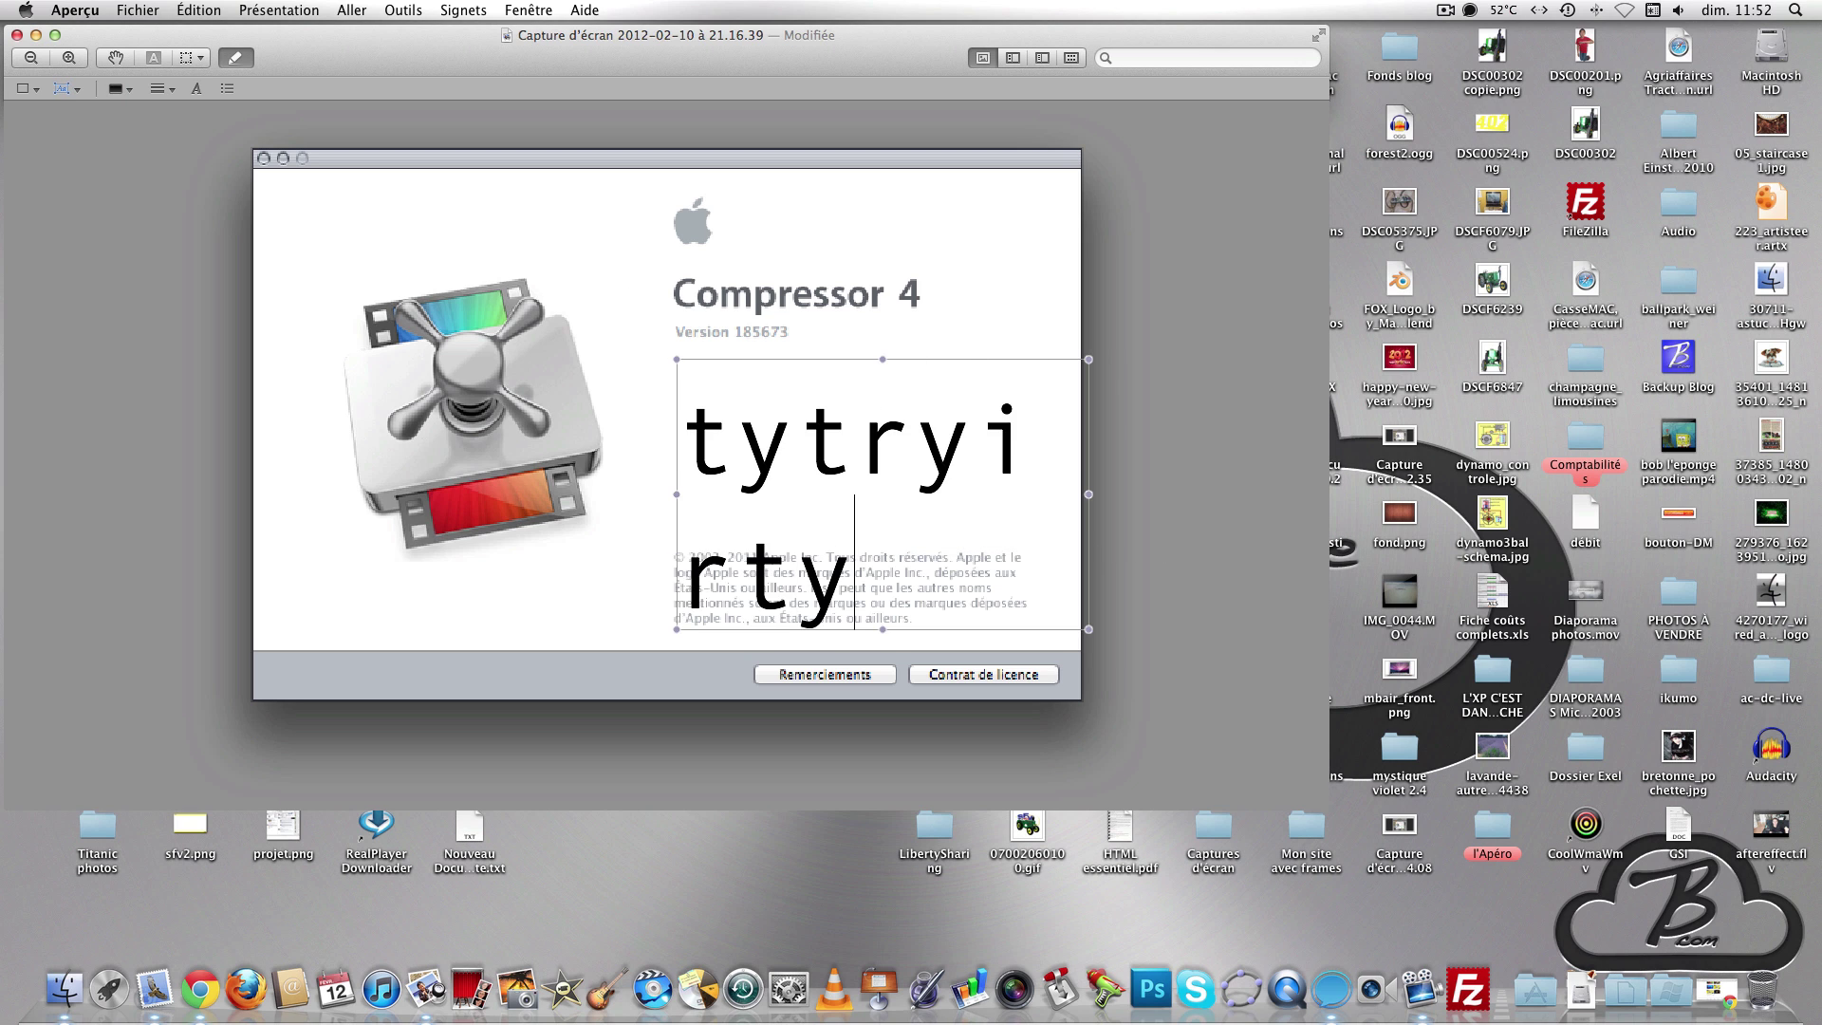
- Change the annotation's font to American Typewriter, Condensé fin style, size 64
click(196, 89)
click(1338, 614)
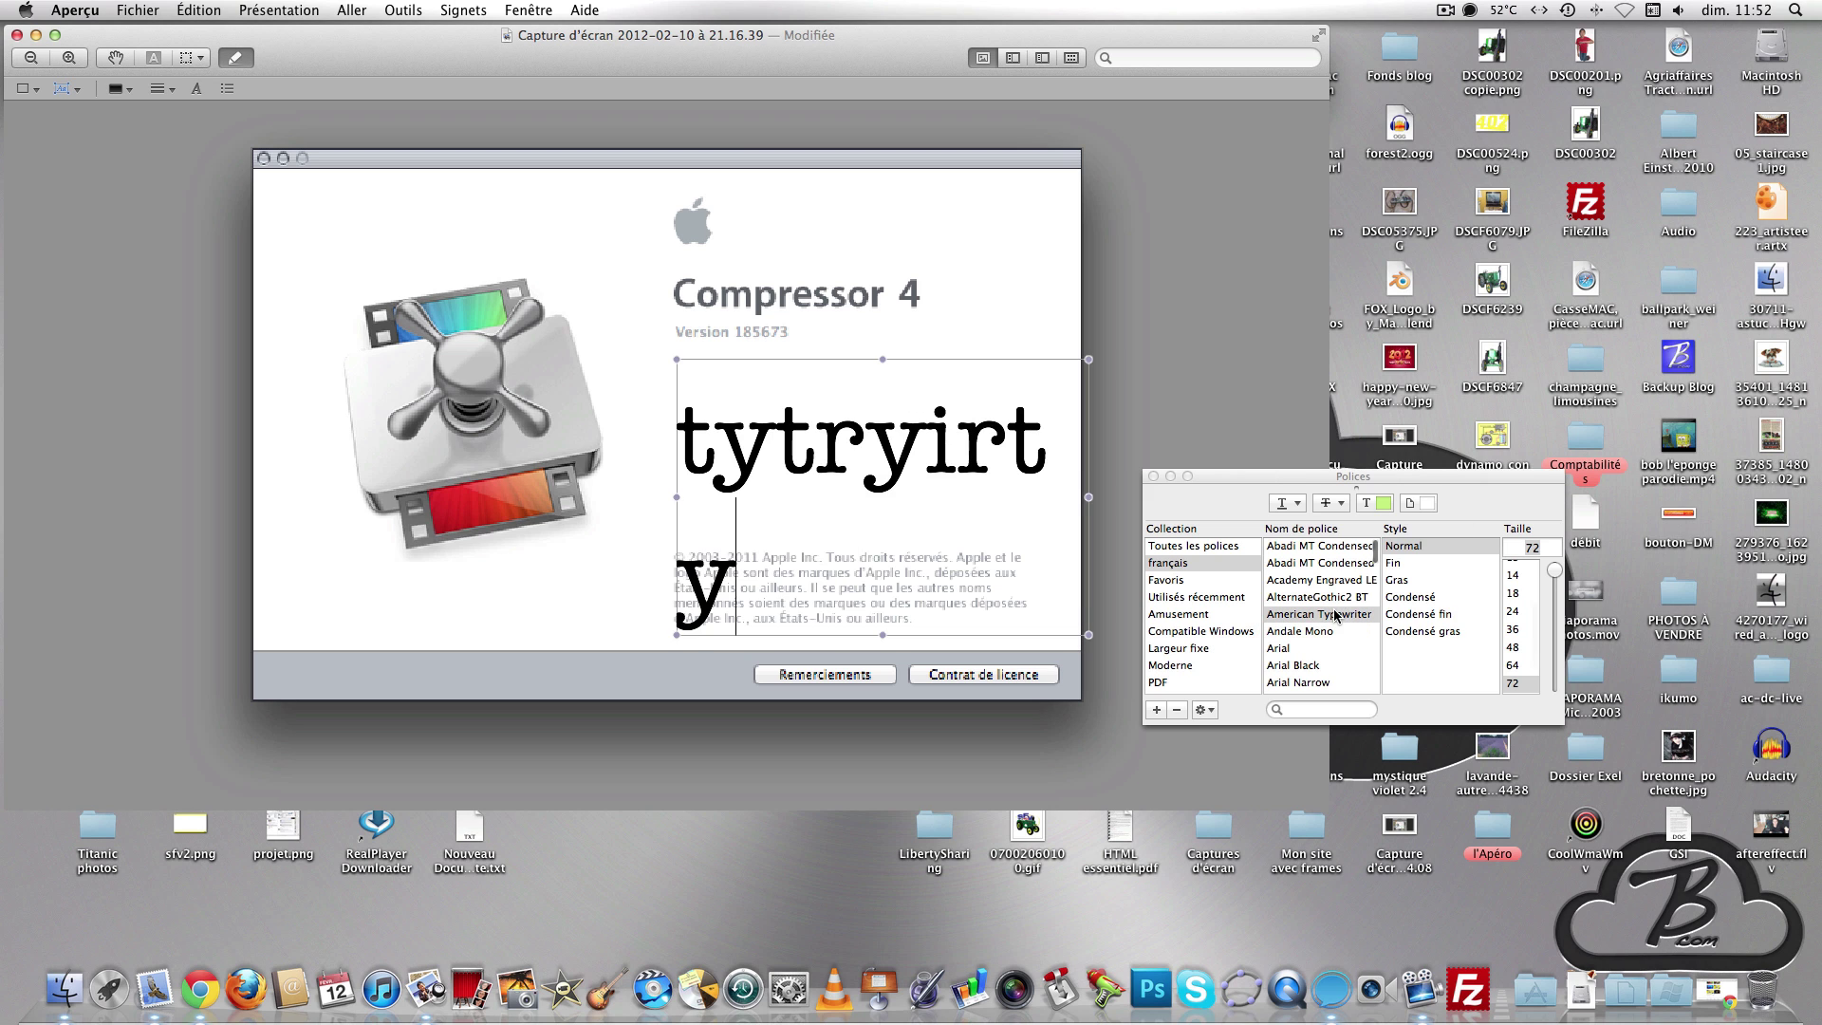
click(1451, 614)
click(1518, 611)
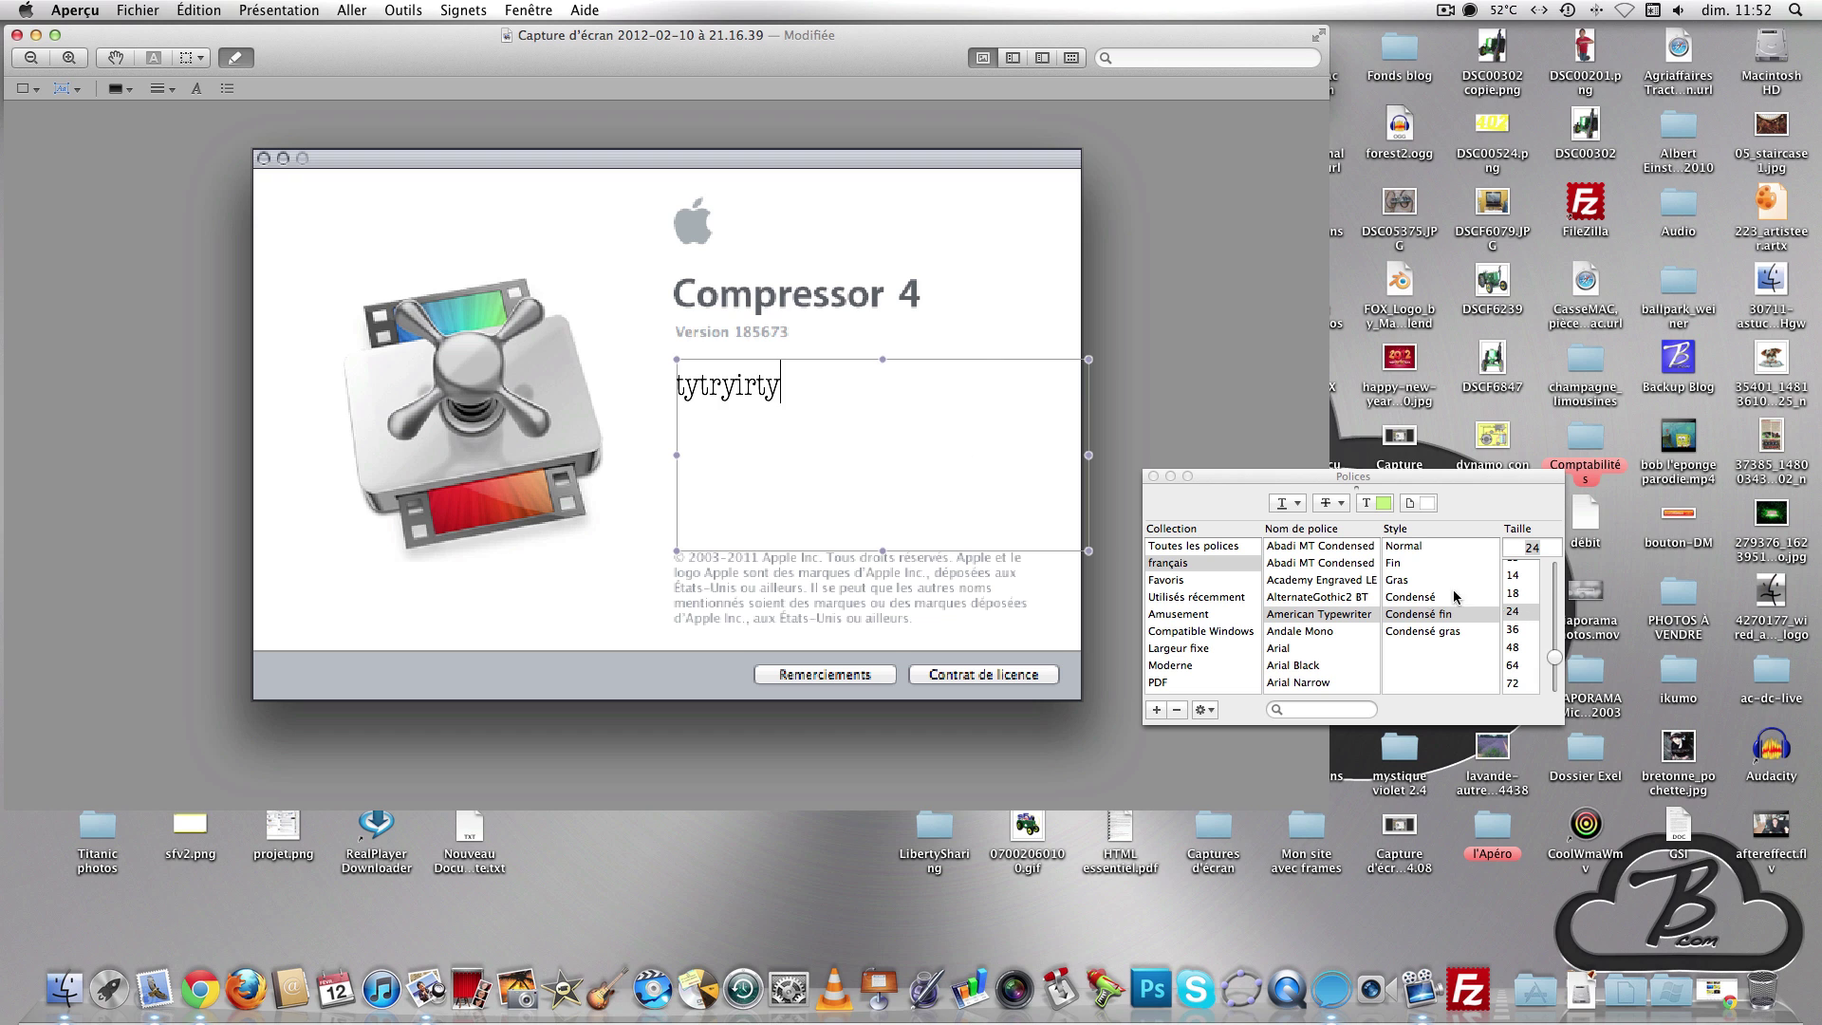
click(1517, 629)
click(1517, 665)
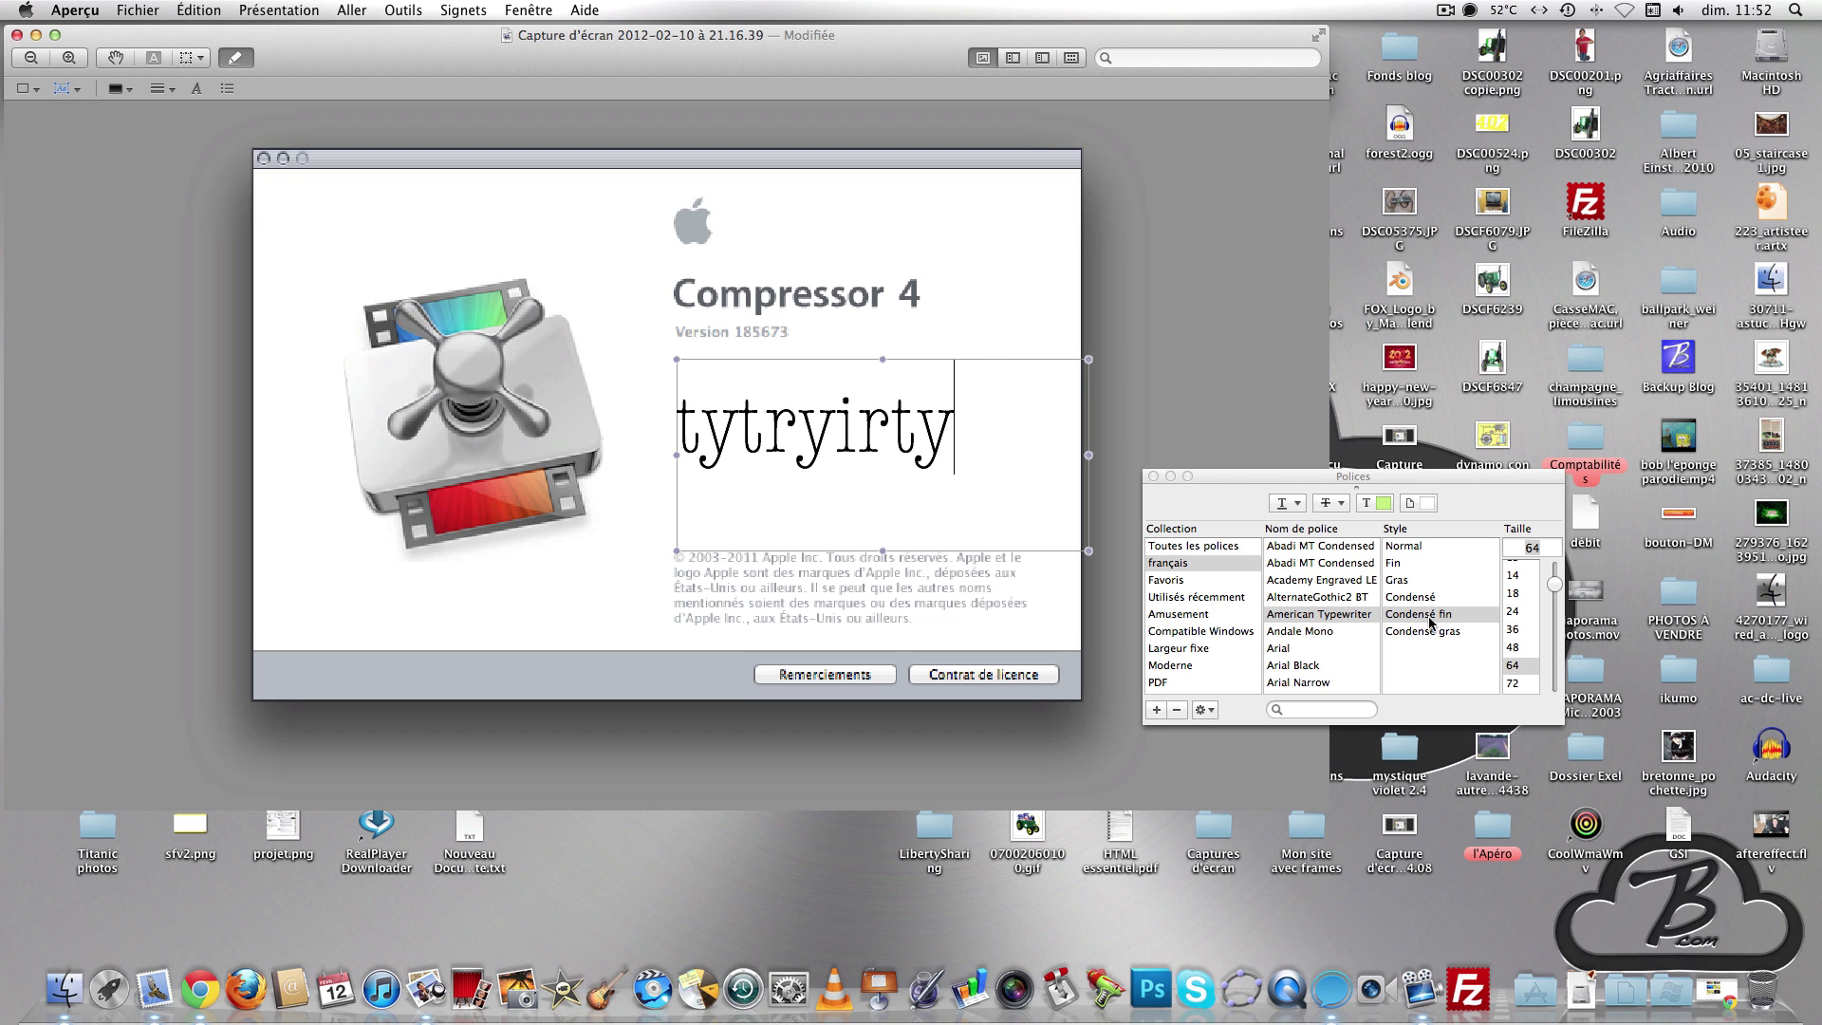
click(1153, 476)
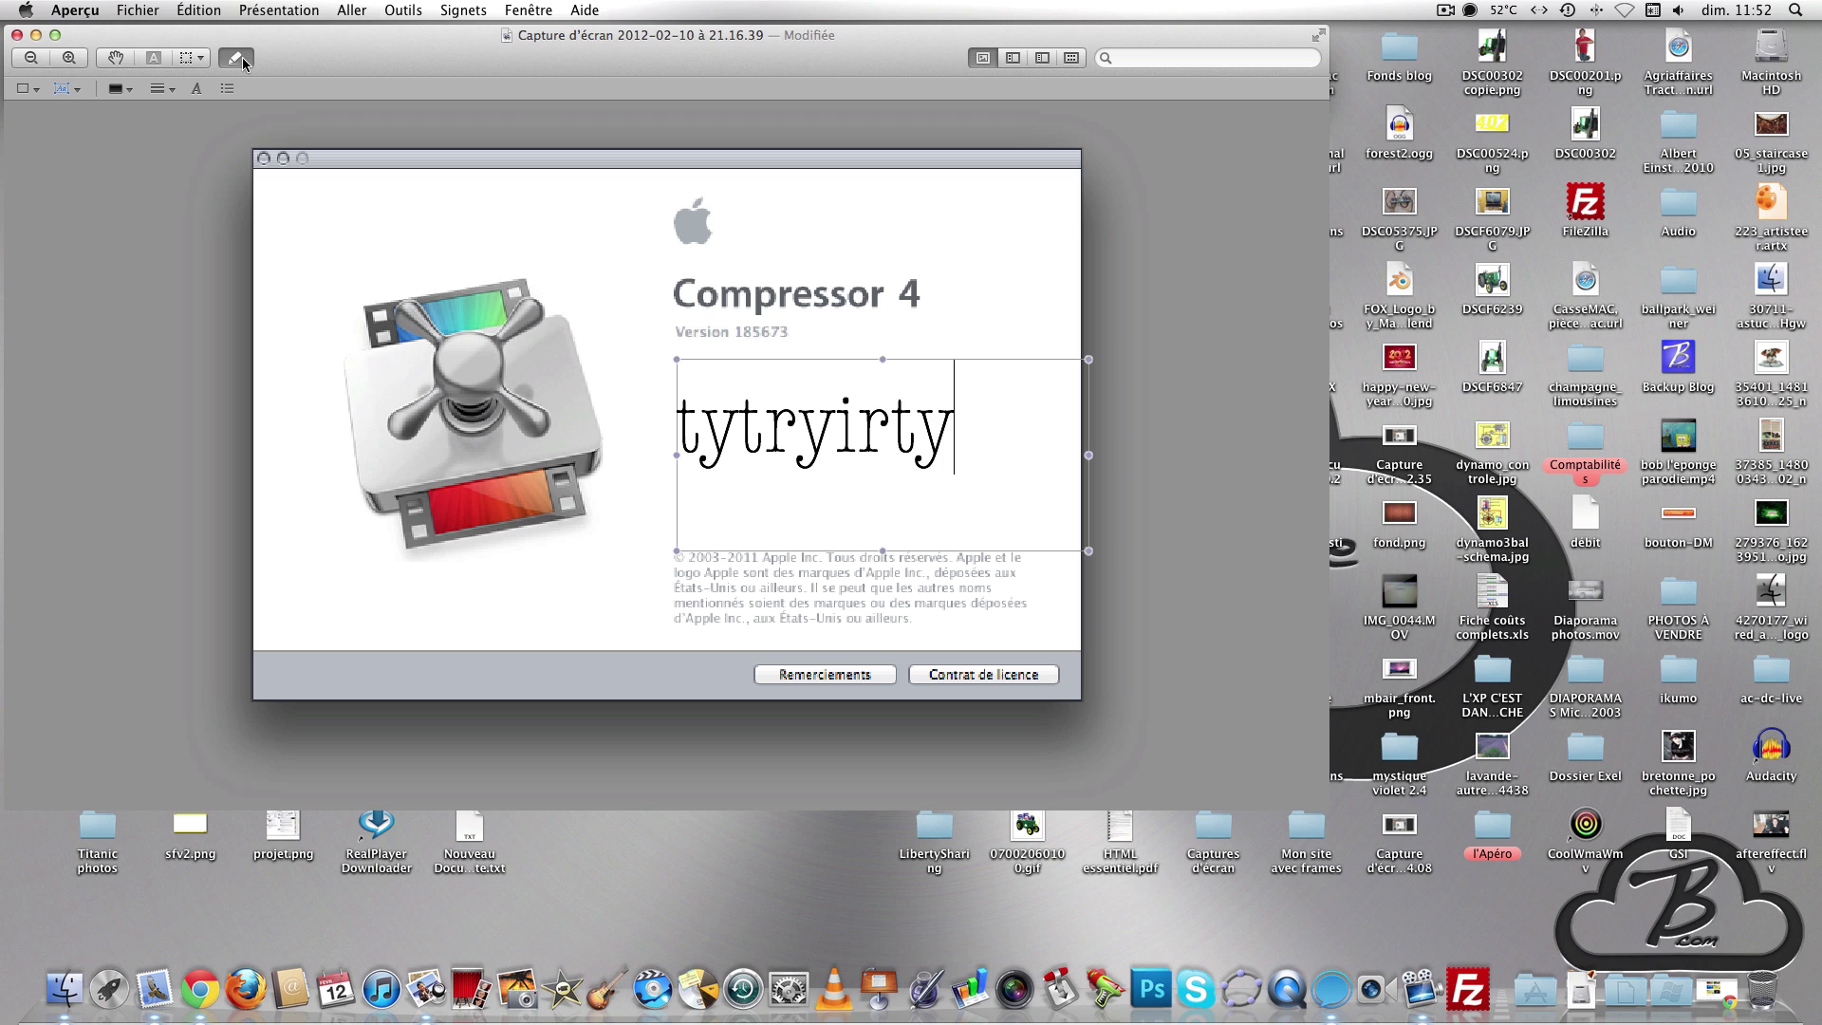
- Move the "tytryirty" annotation above the Compressor icon, then back below the version line, and deselect it
click(568, 236)
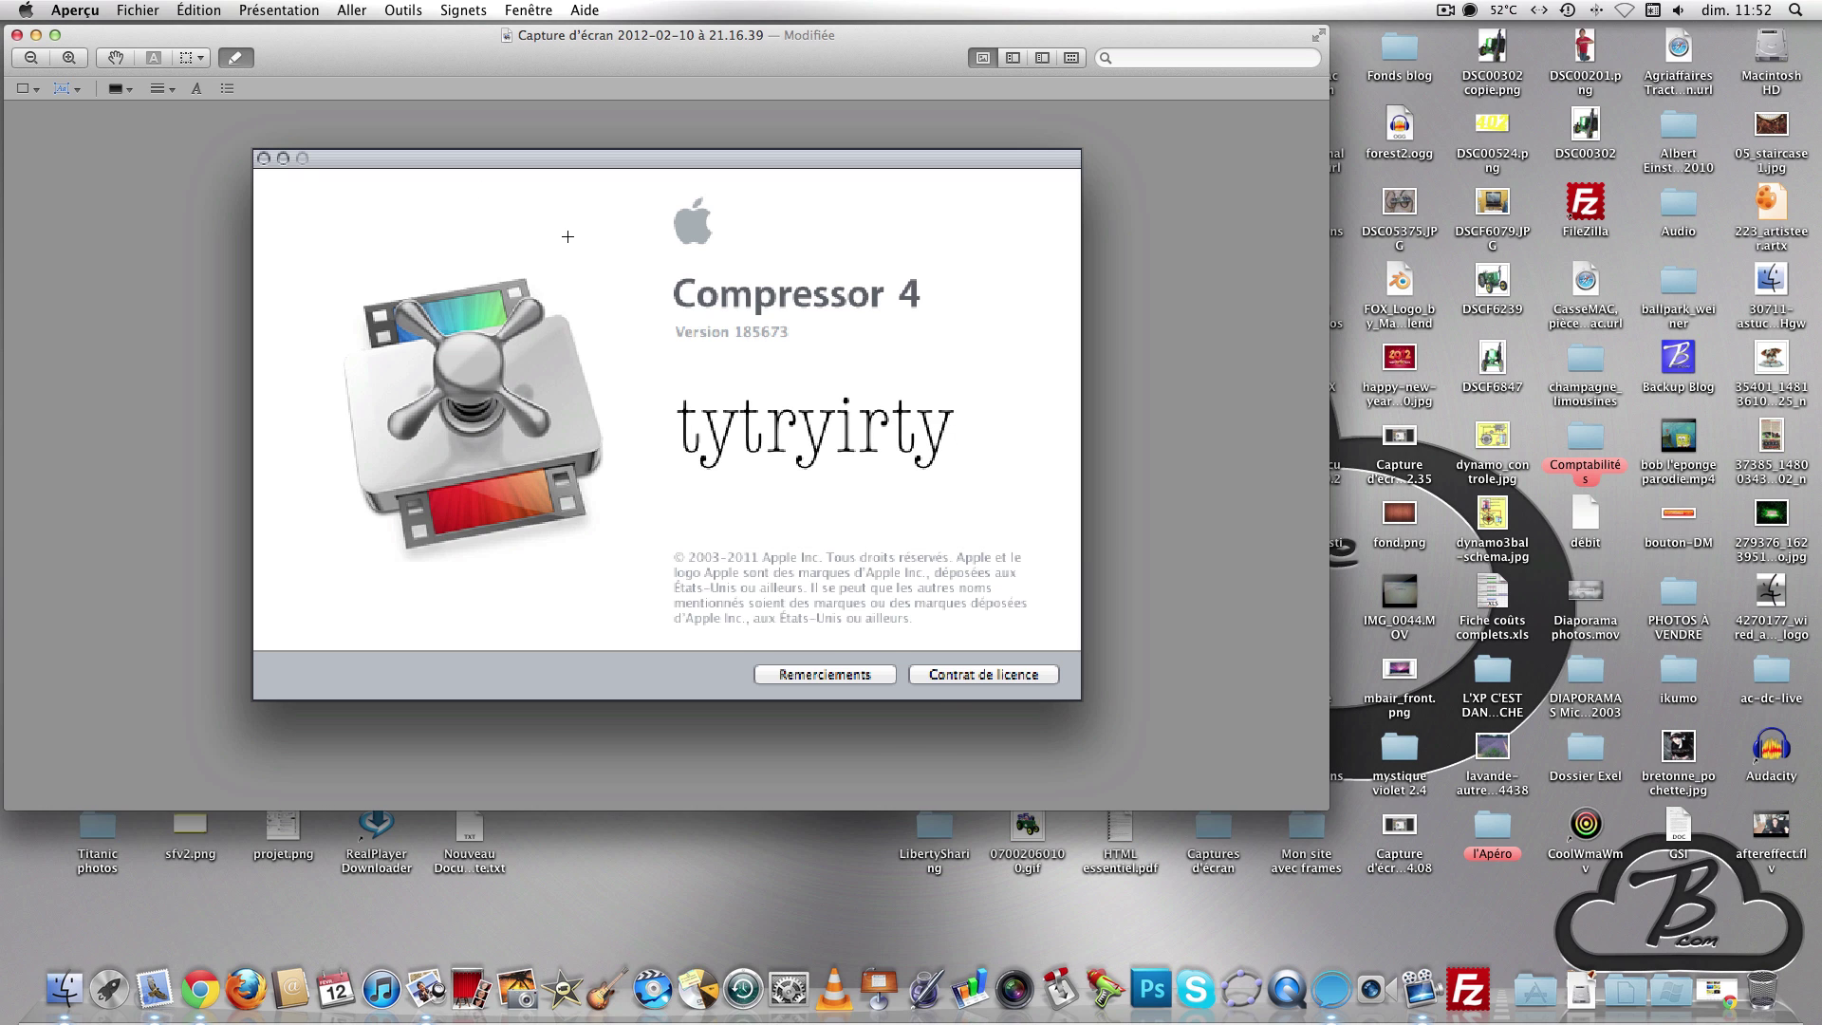
mouse_move(798, 456)
mouse_down()
mouse_move(468, 180)
mouse_move(773, 220)
mouse_move(704, 324)
mouse_move(740, 545)
mouse_move(774, 448)
mouse_move(390, 245)
mouse_up()
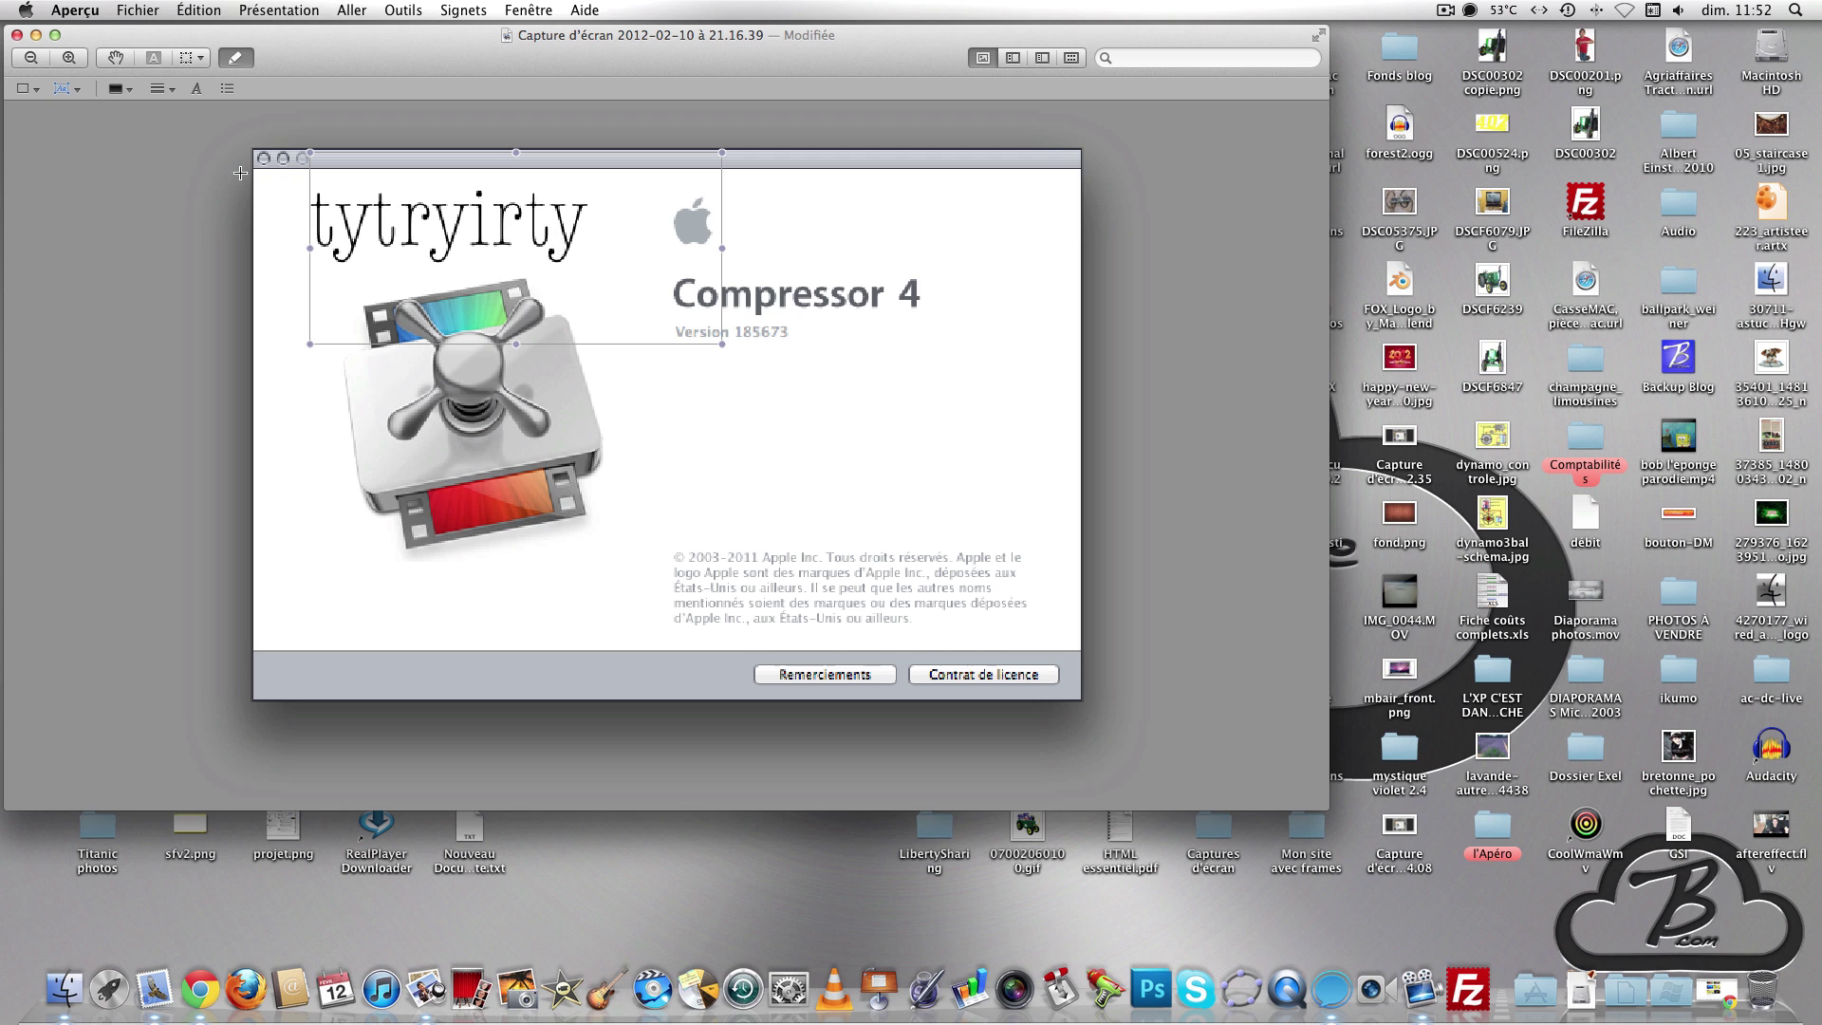
click(72, 91)
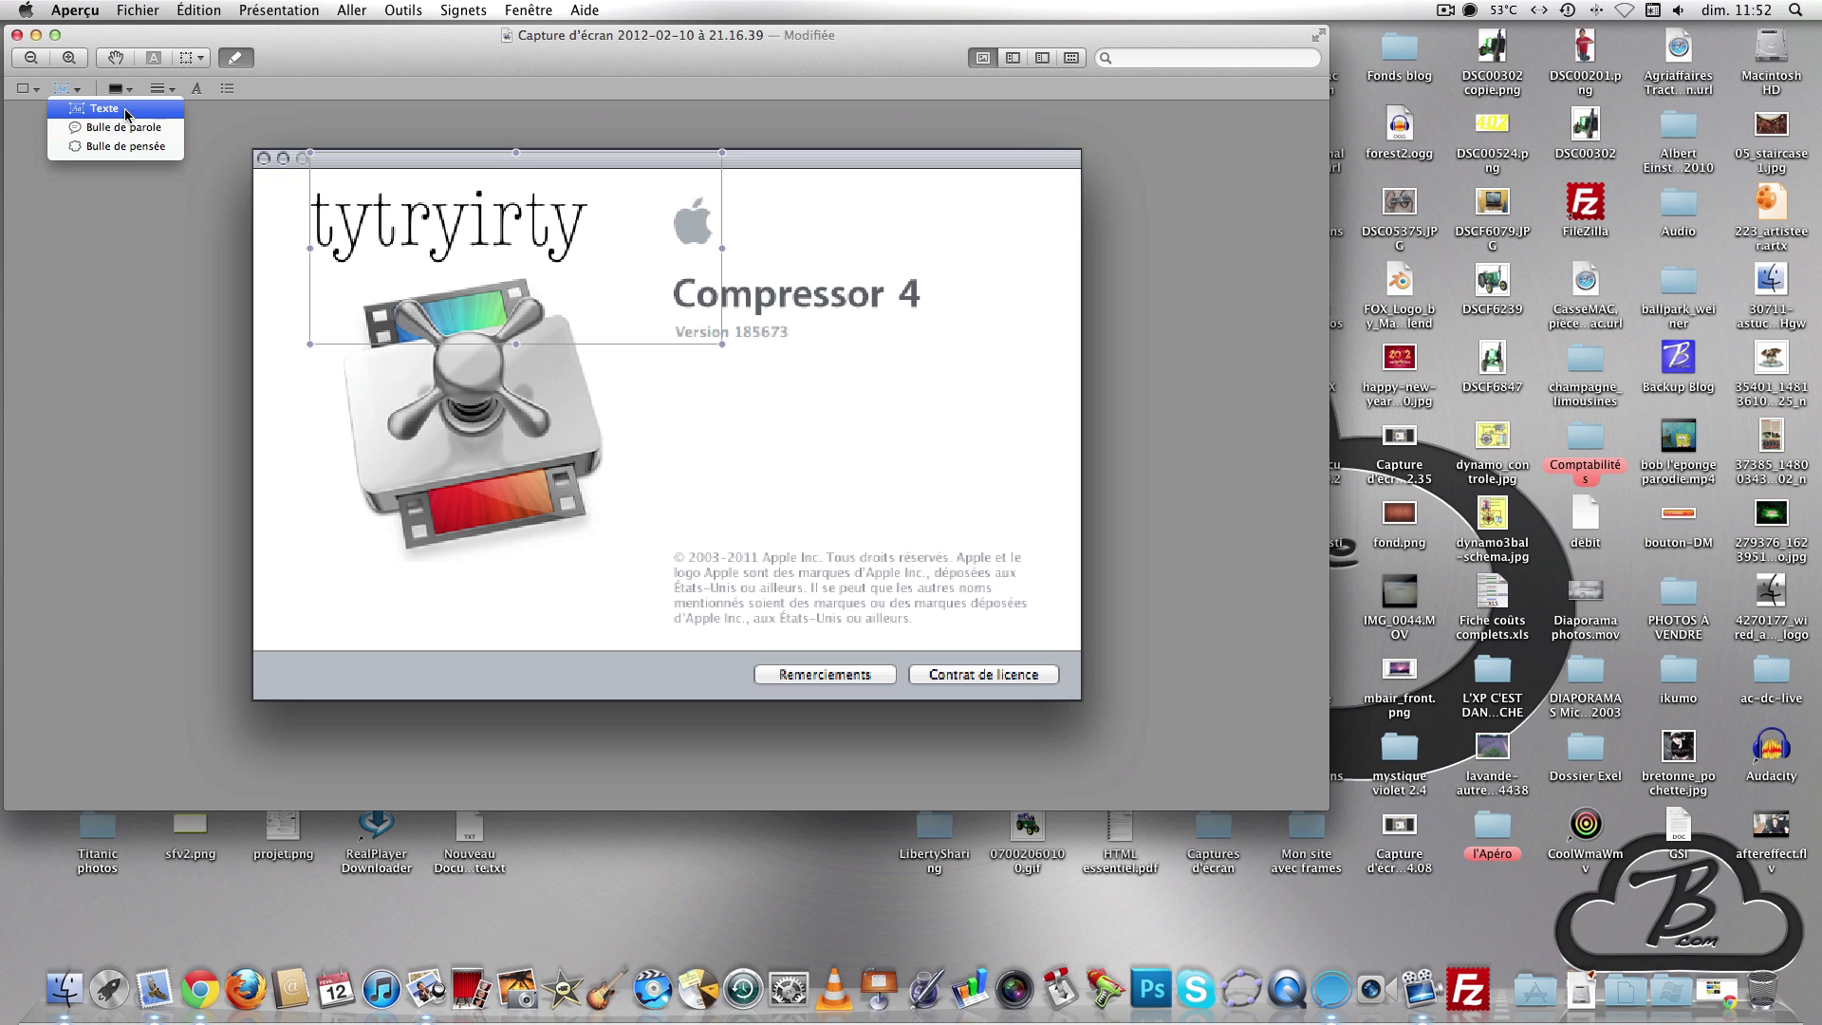
click(175, 111)
mouse_move(566, 248)
mouse_down()
mouse_move(799, 408)
mouse_move(907, 441)
mouse_move(916, 284)
mouse_move(857, 322)
mouse_move(861, 446)
mouse_move(883, 456)
mouse_up()
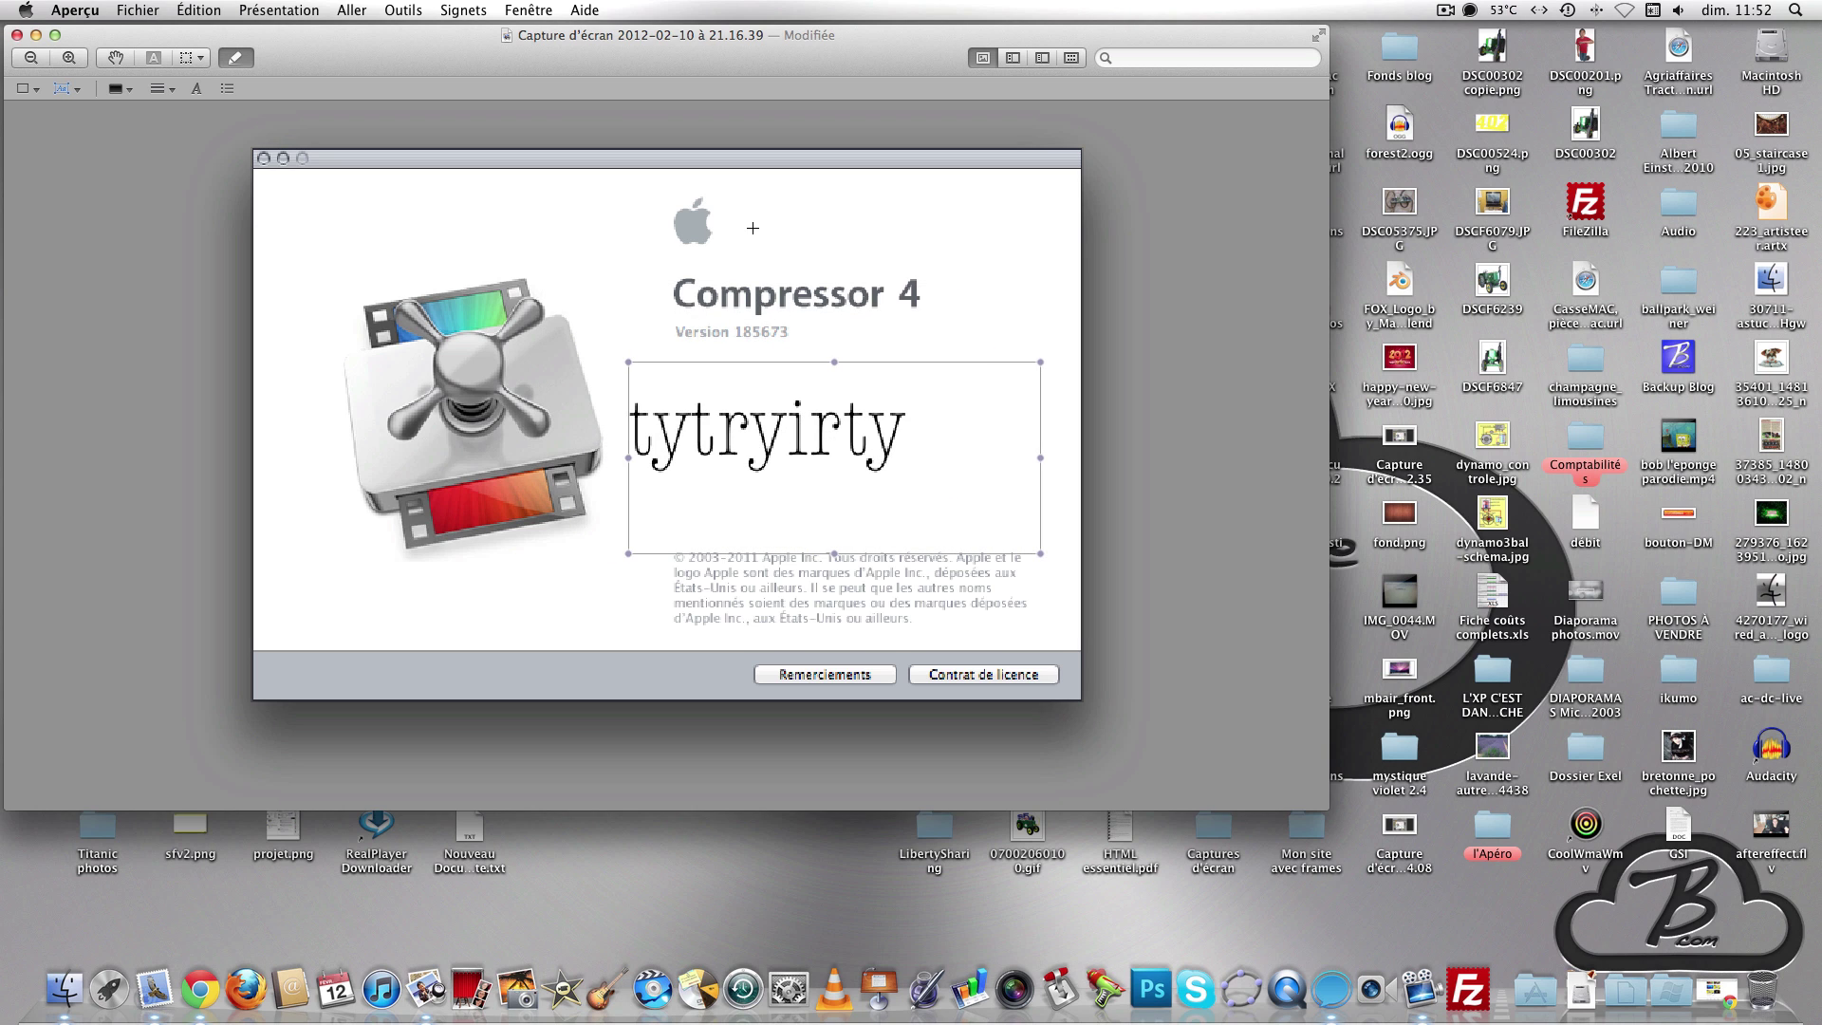
click(752, 228)
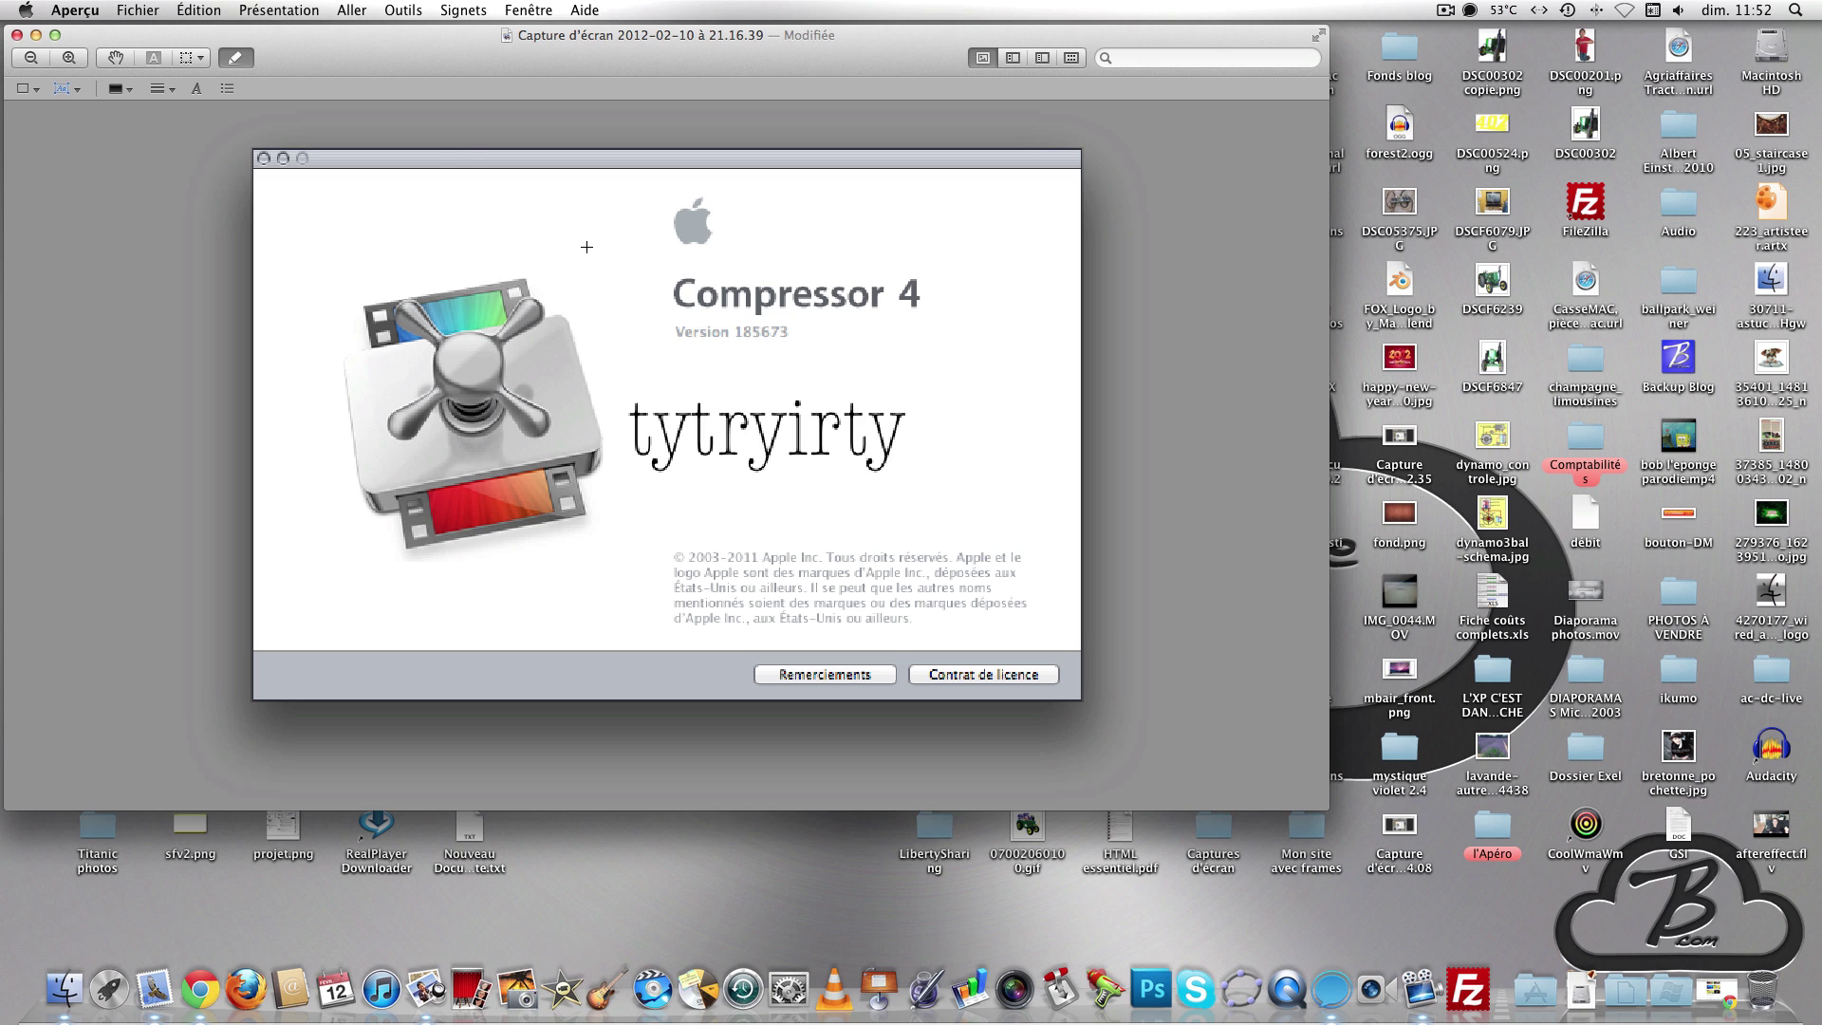
- Show the modified document's version options without choosing any of them
click(833, 35)
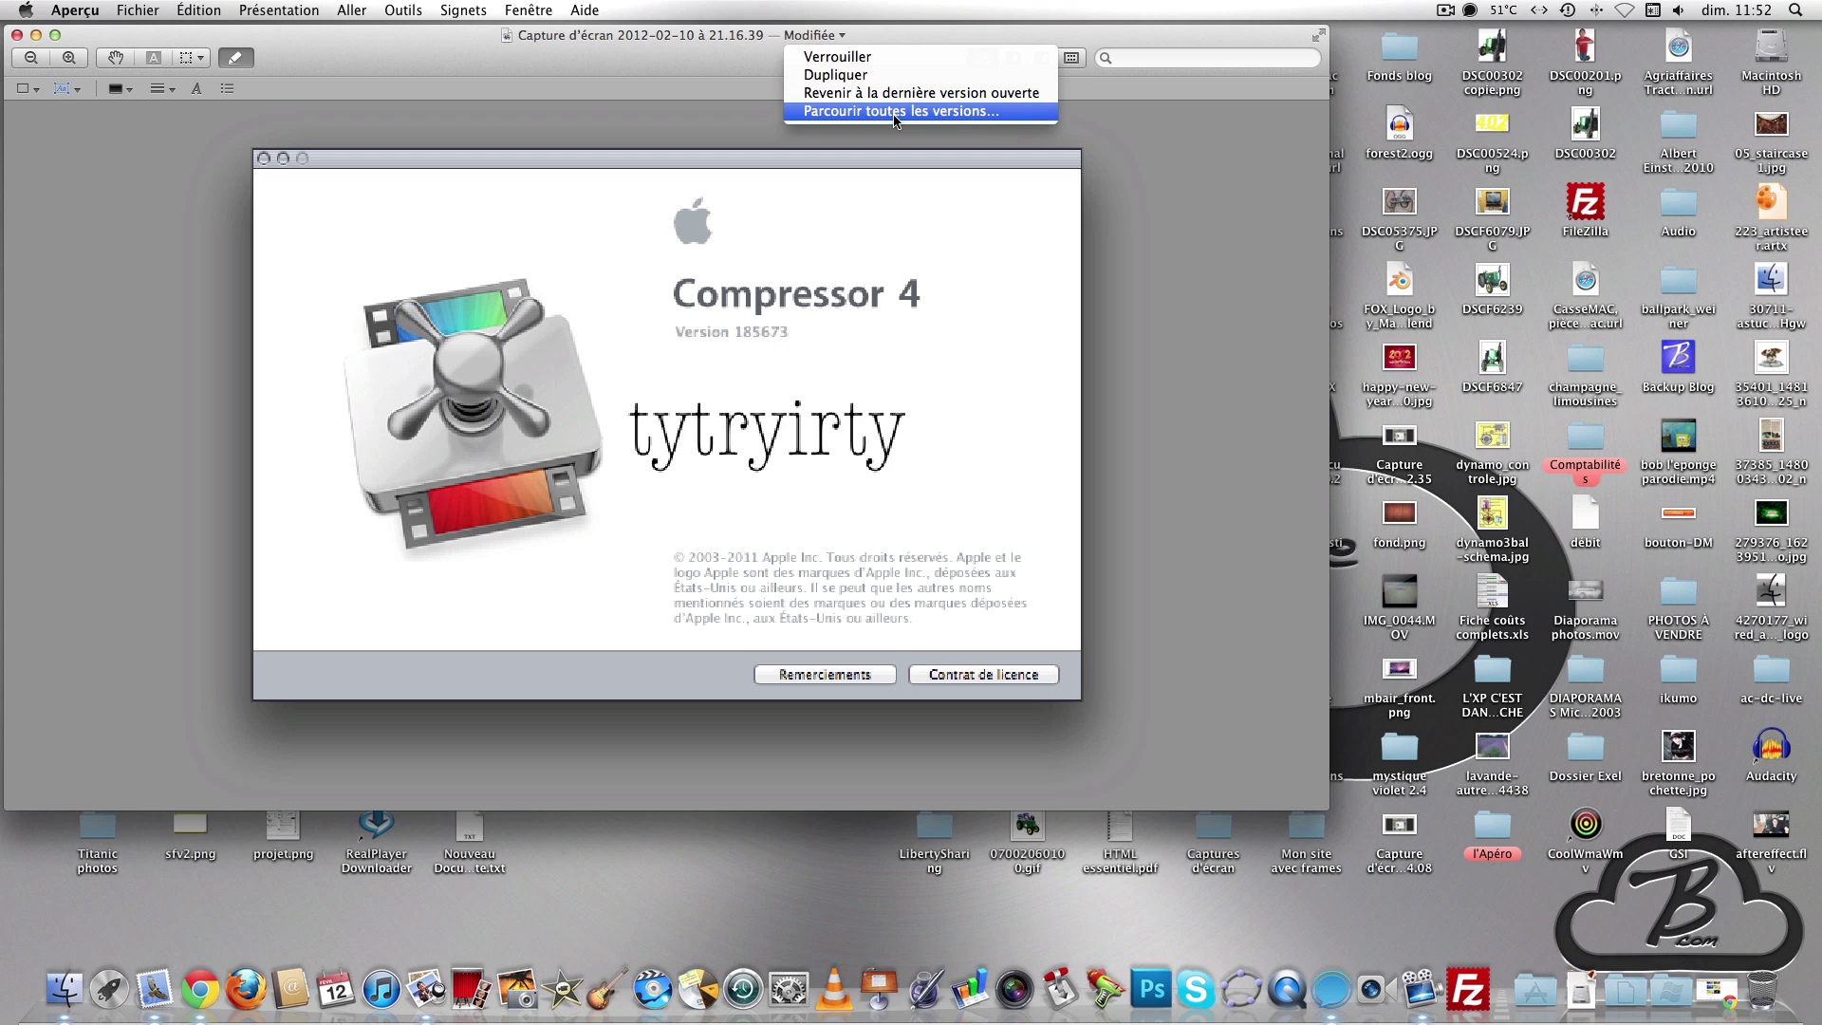
click(613, 229)
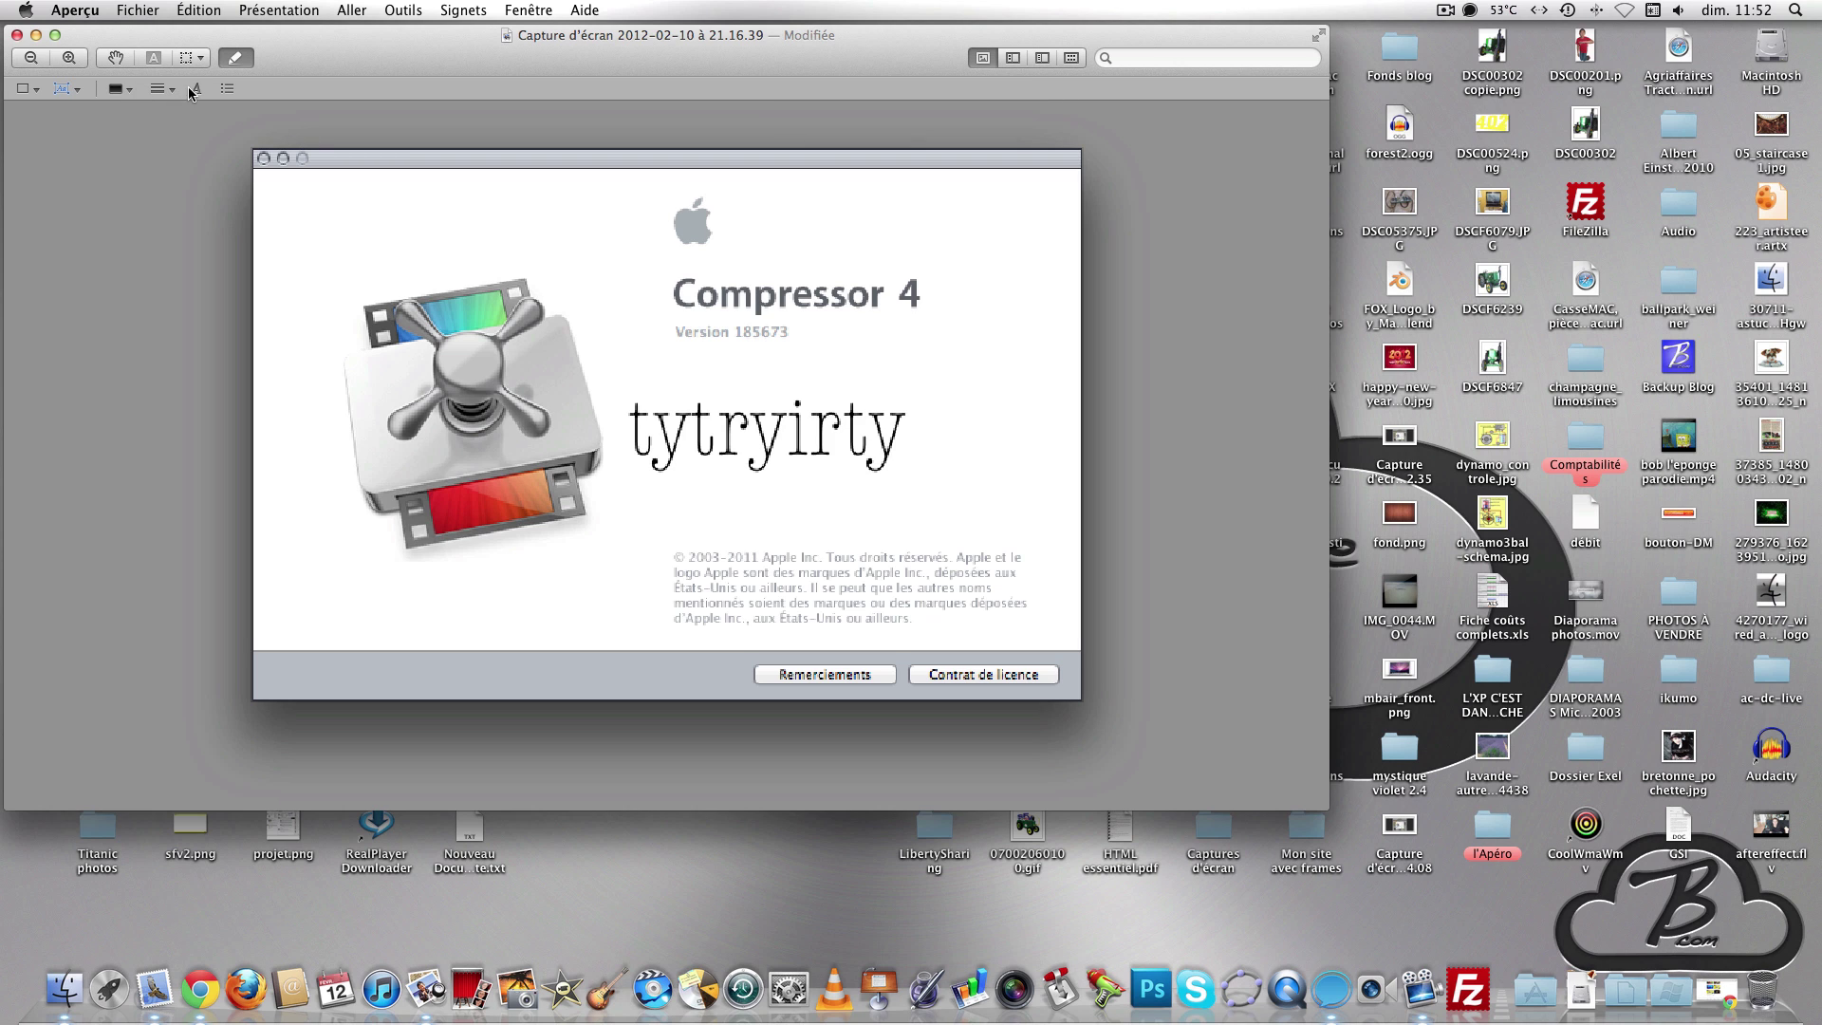
- Resize the image proportionally to a width of 200 pixels and undo the size change
click(115, 59)
click(414, 7)
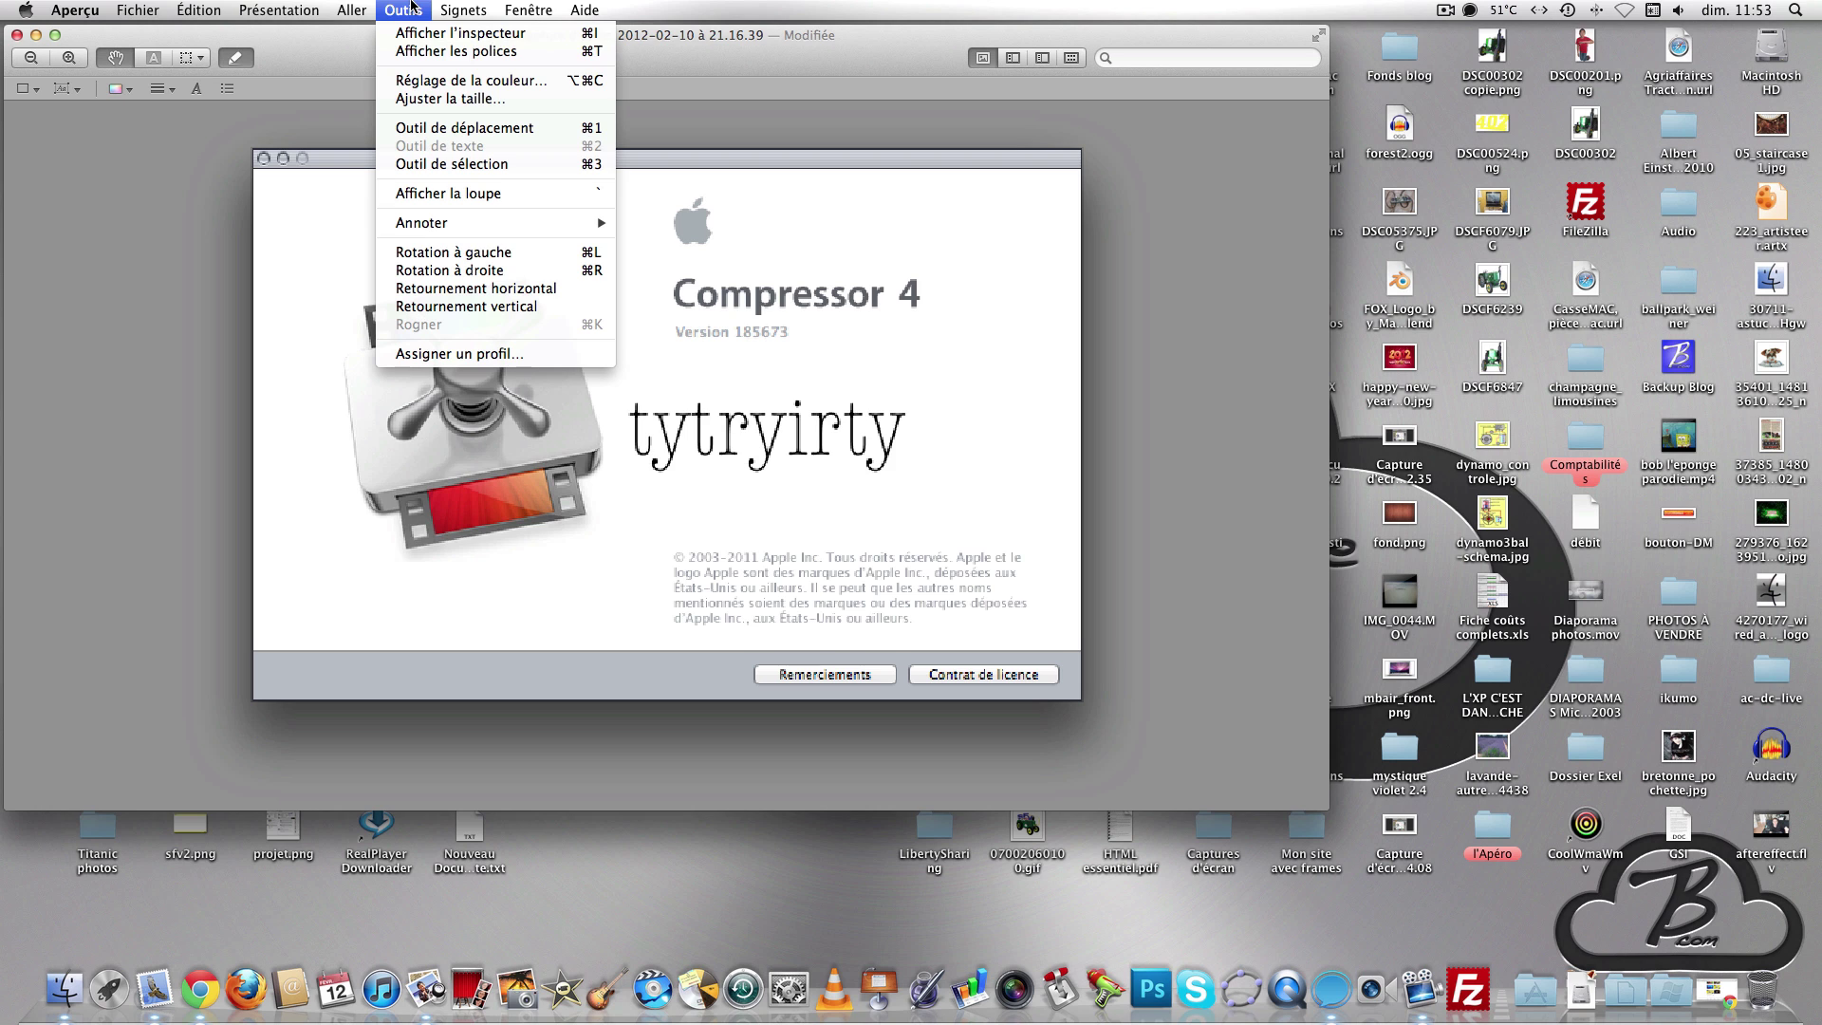
click(432, 98)
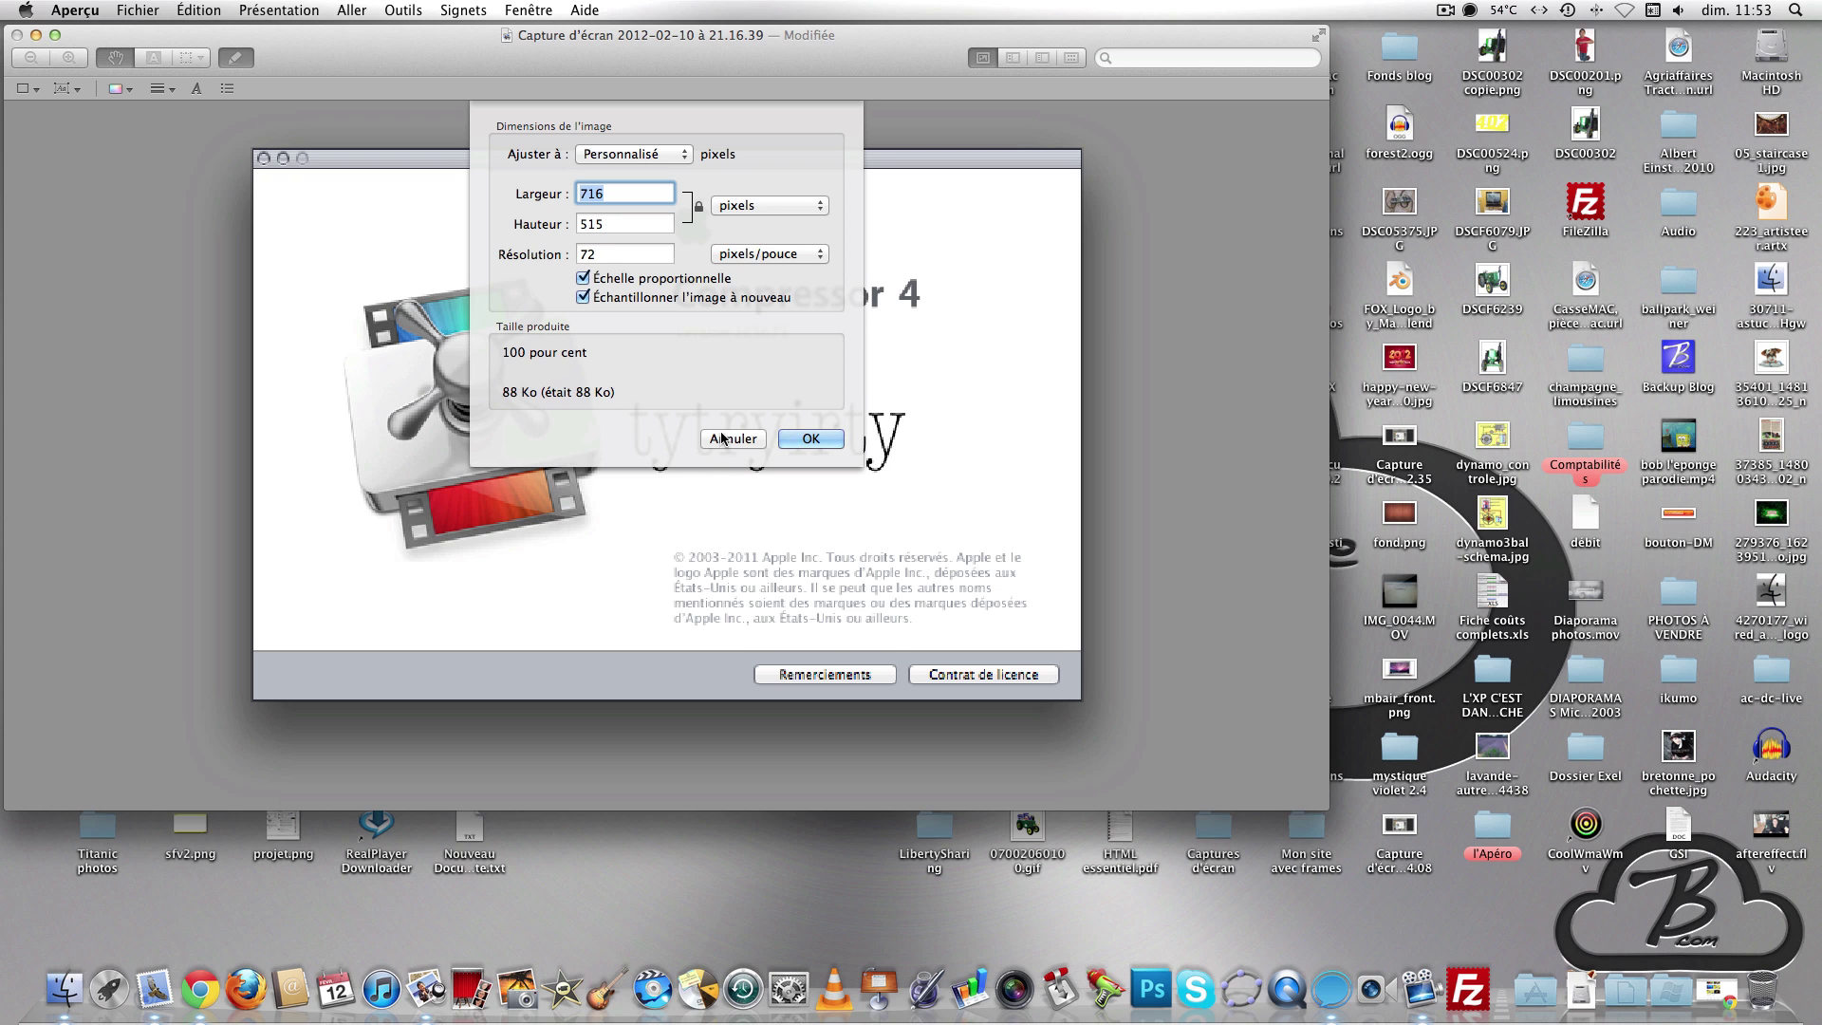
text(200)
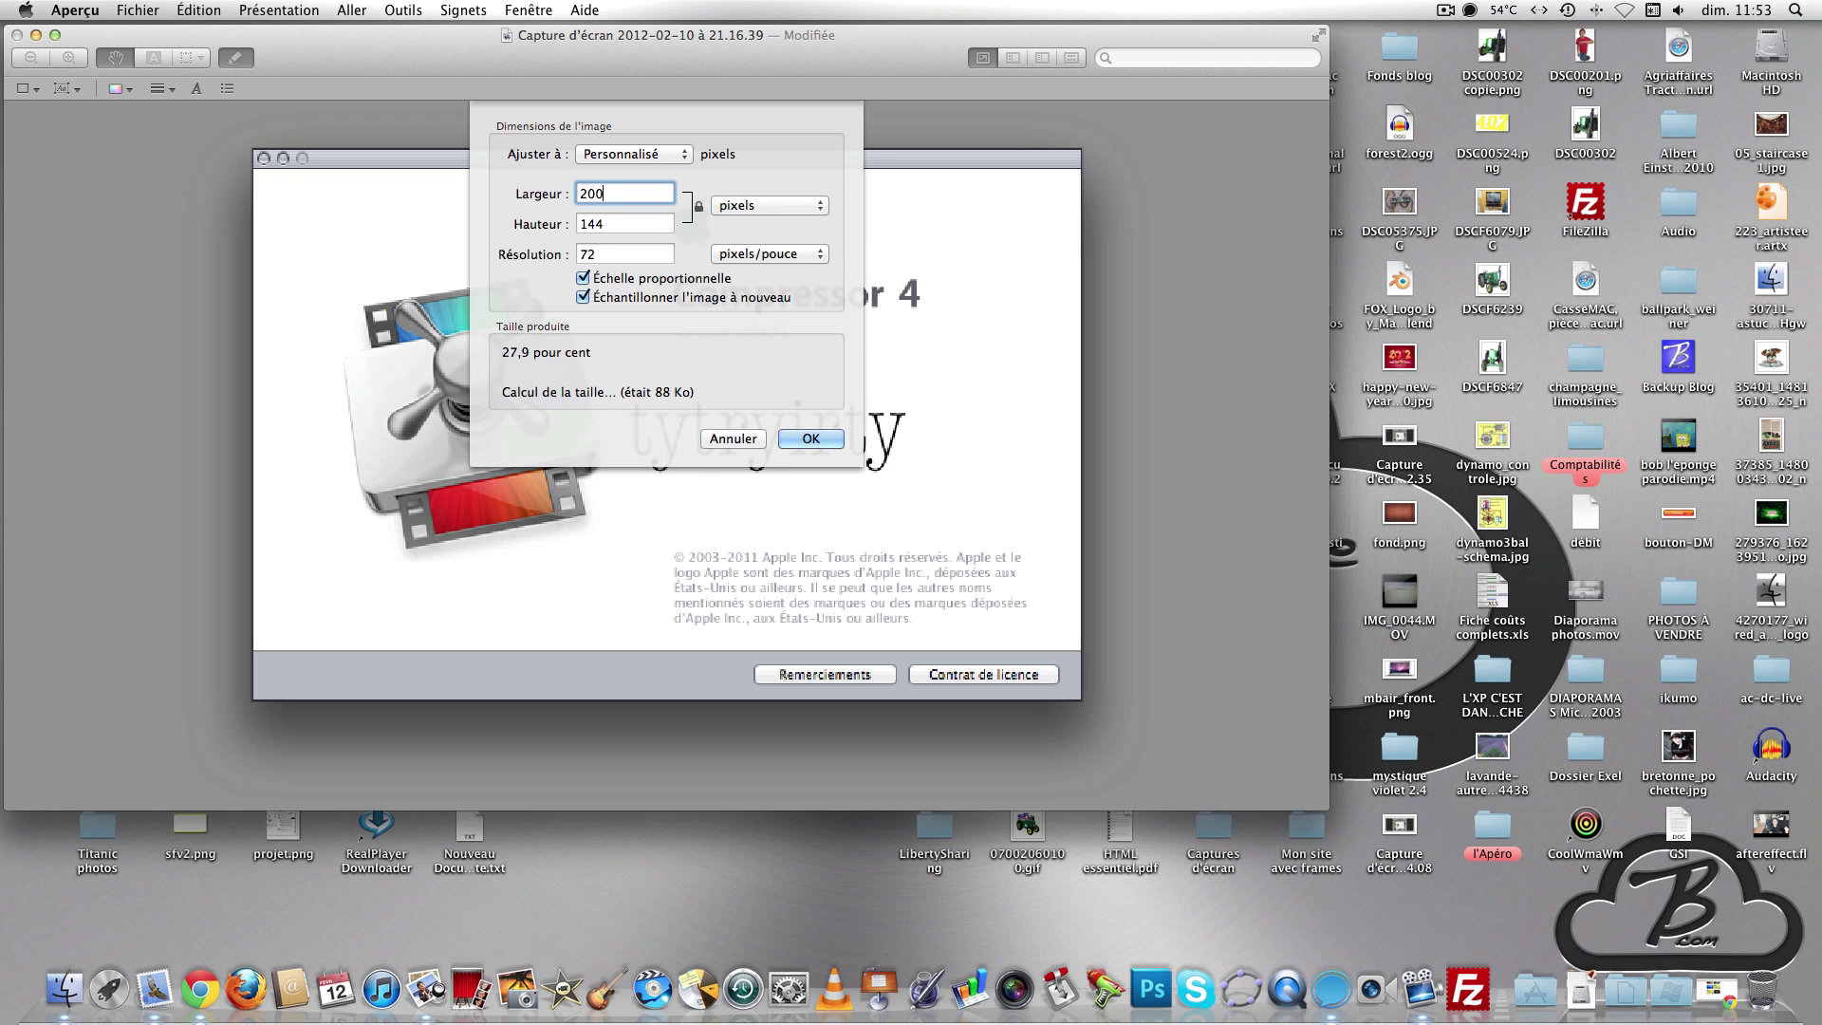
key(Return)
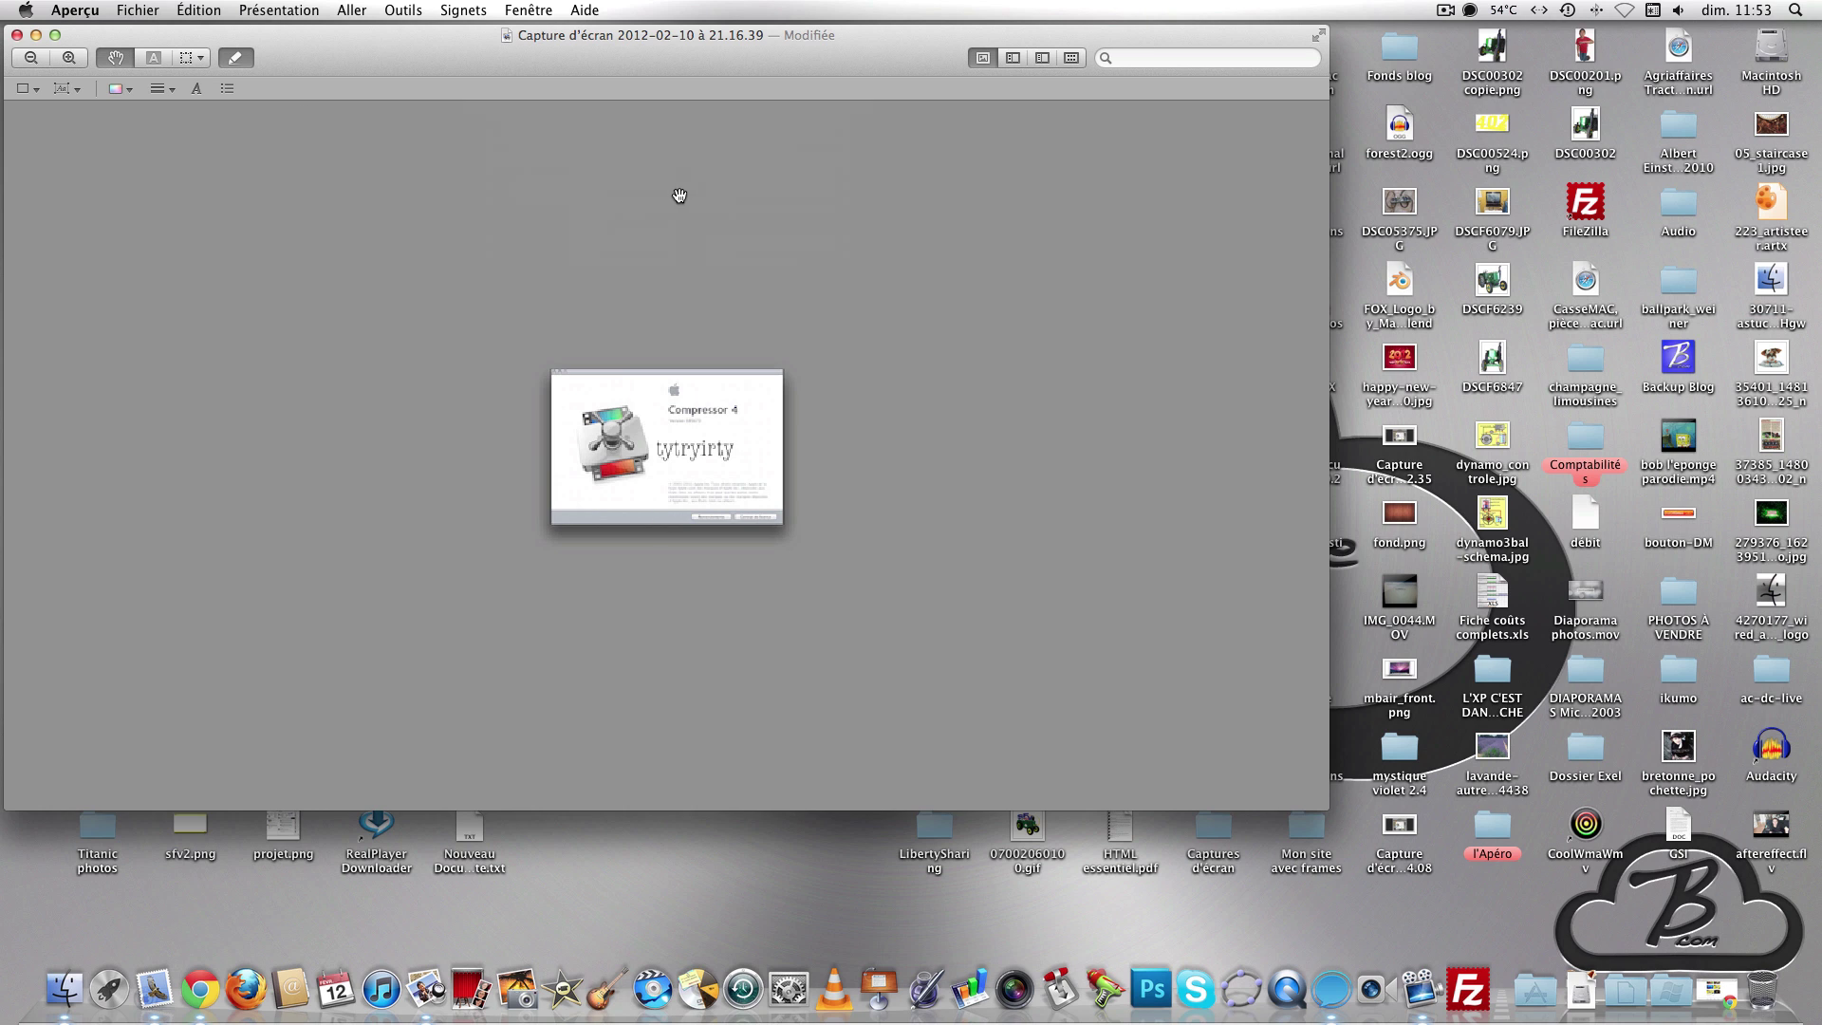
click(198, 10)
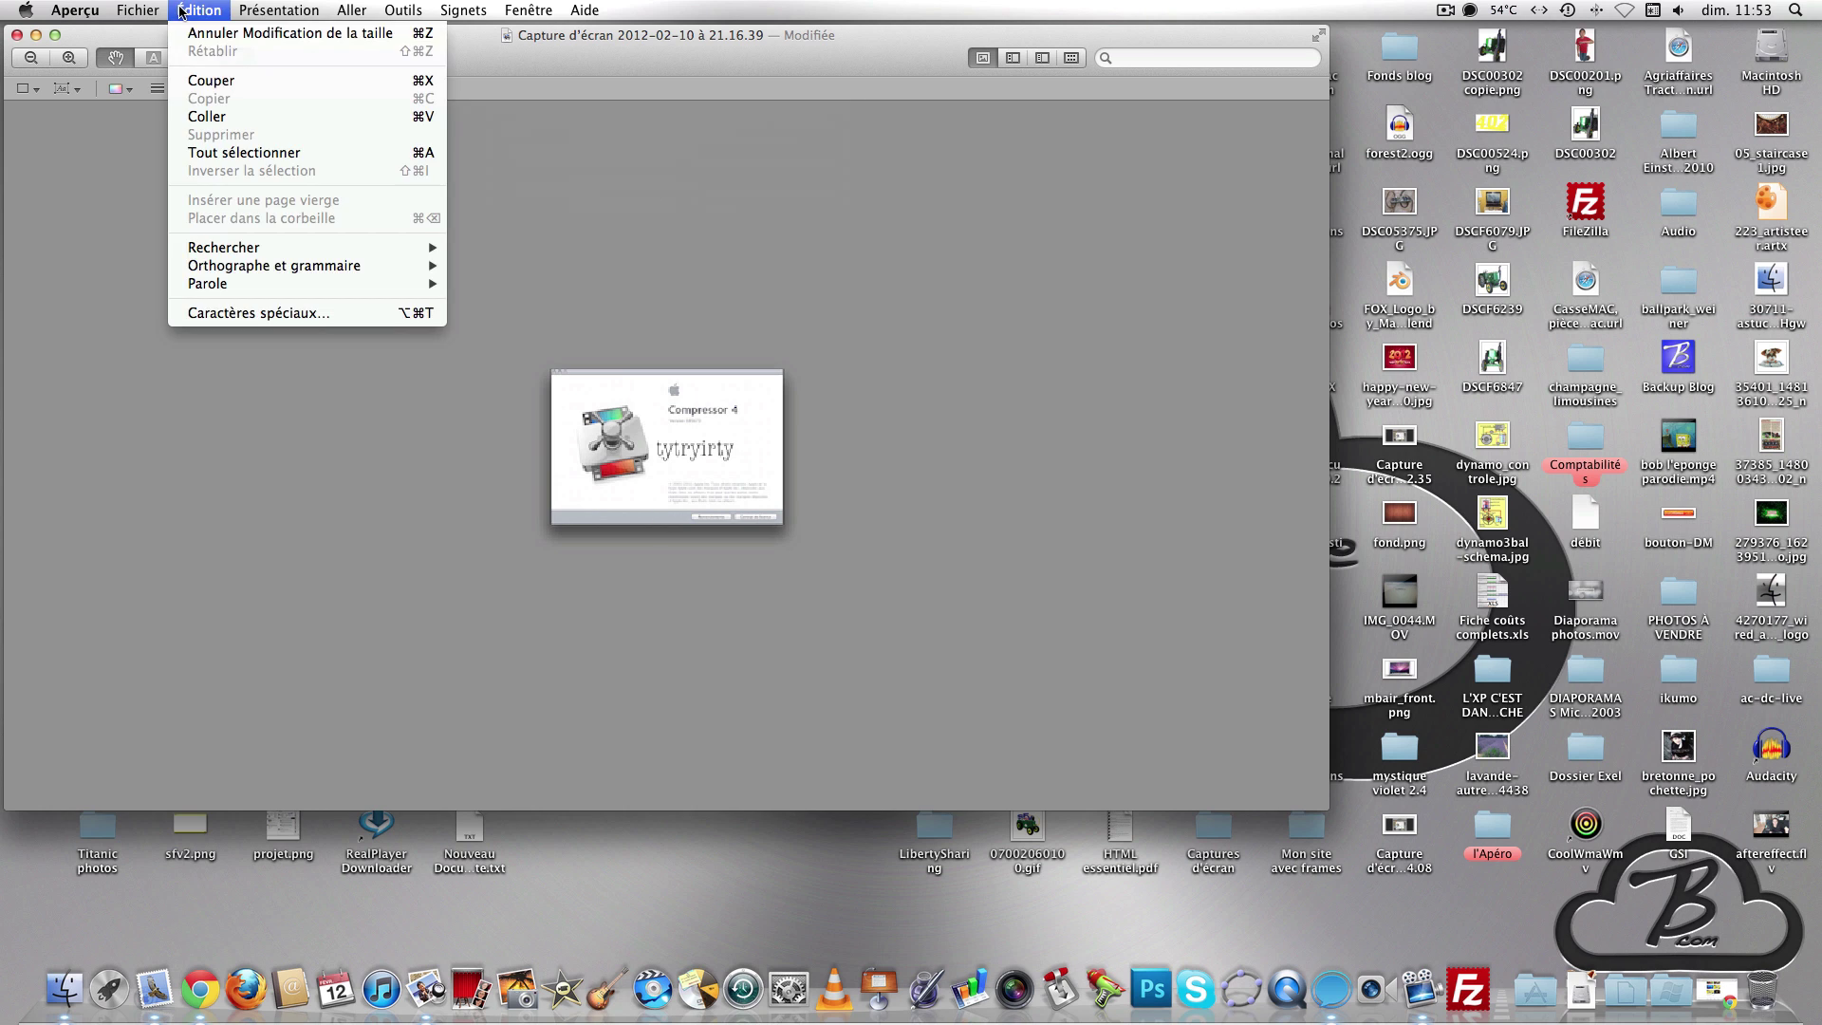
click(227, 32)
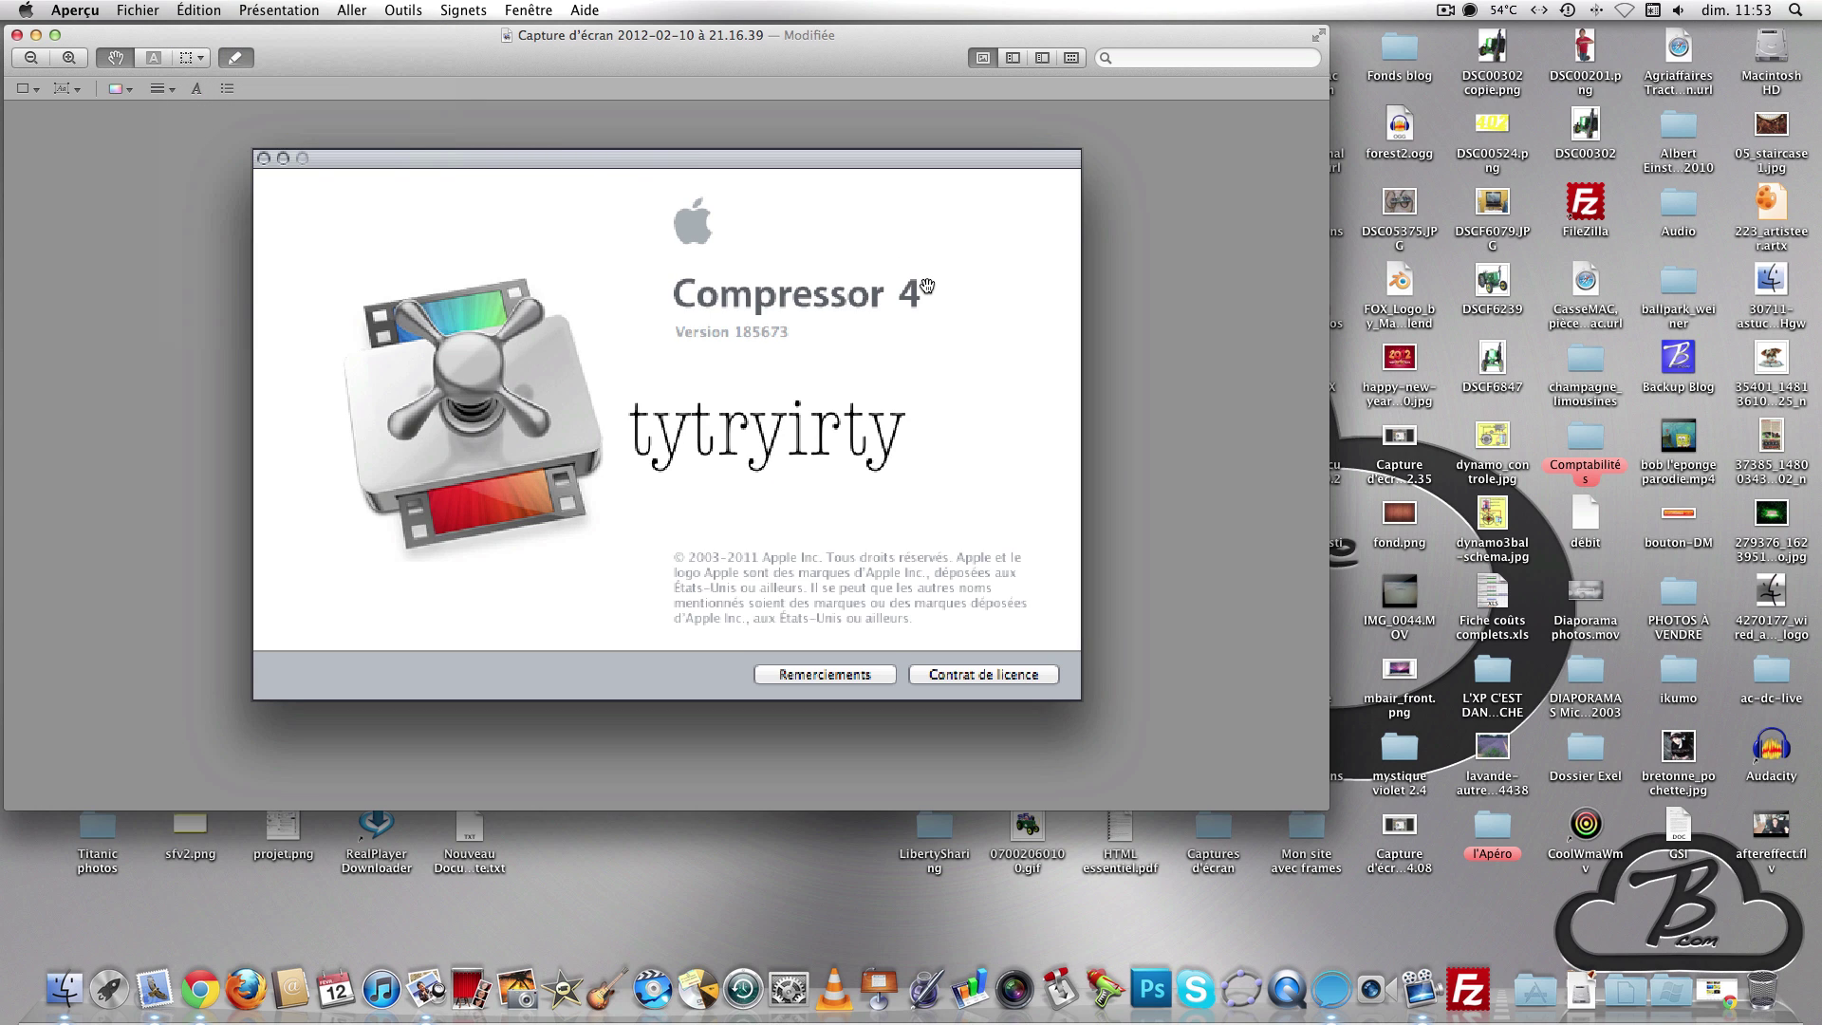
- Select the whole image, hide the annotation tools, and make the window slightly narrower and taller
key(super+a)
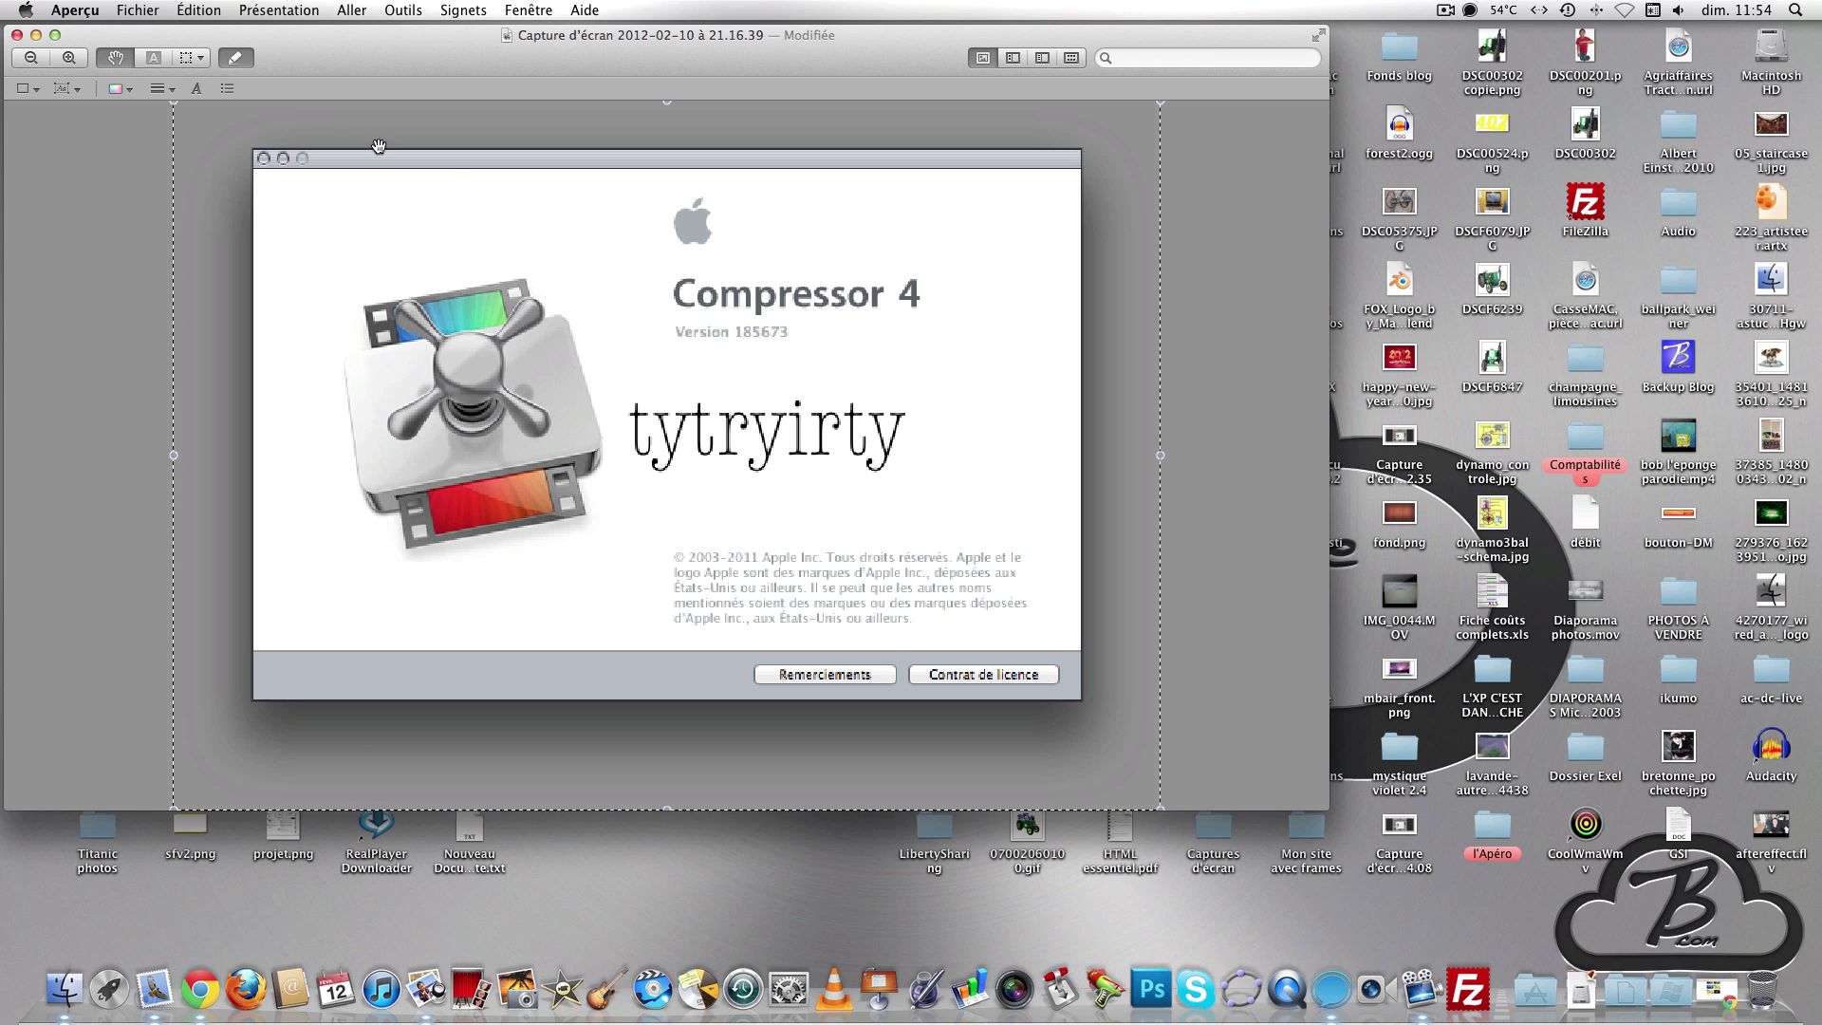
click(234, 59)
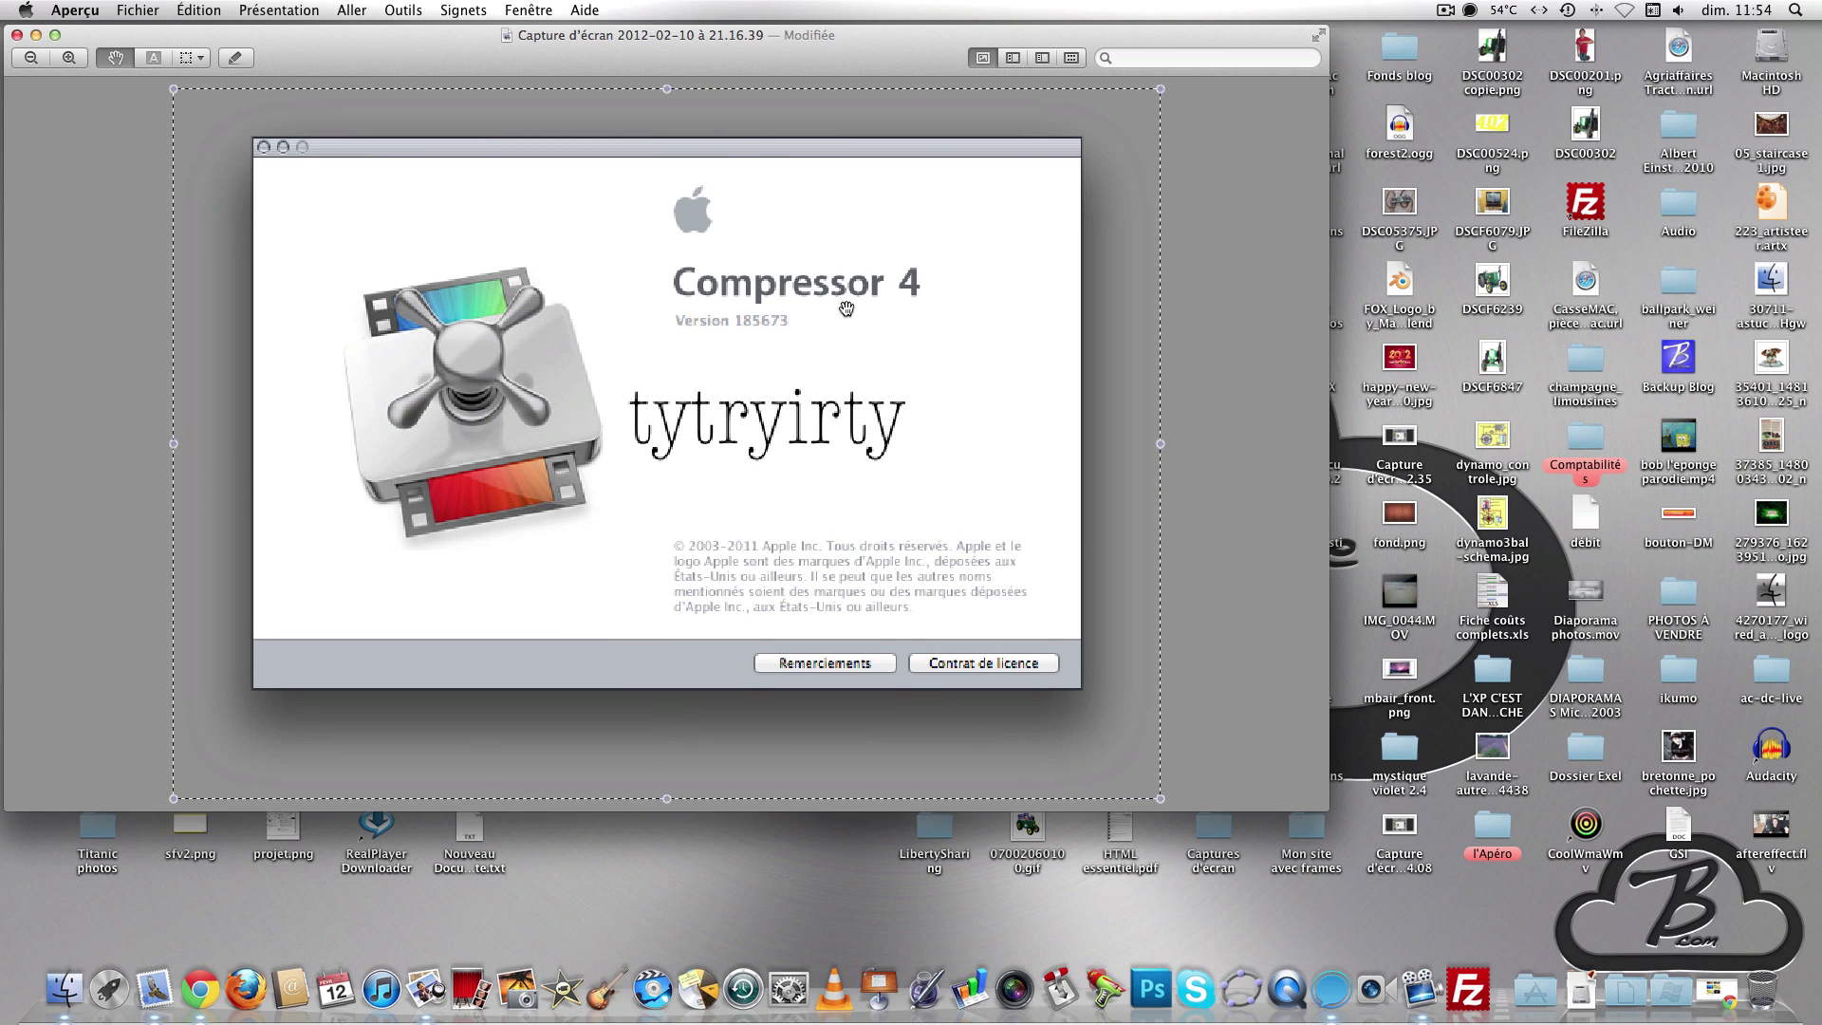
drag(1329, 811, 1257, 838)
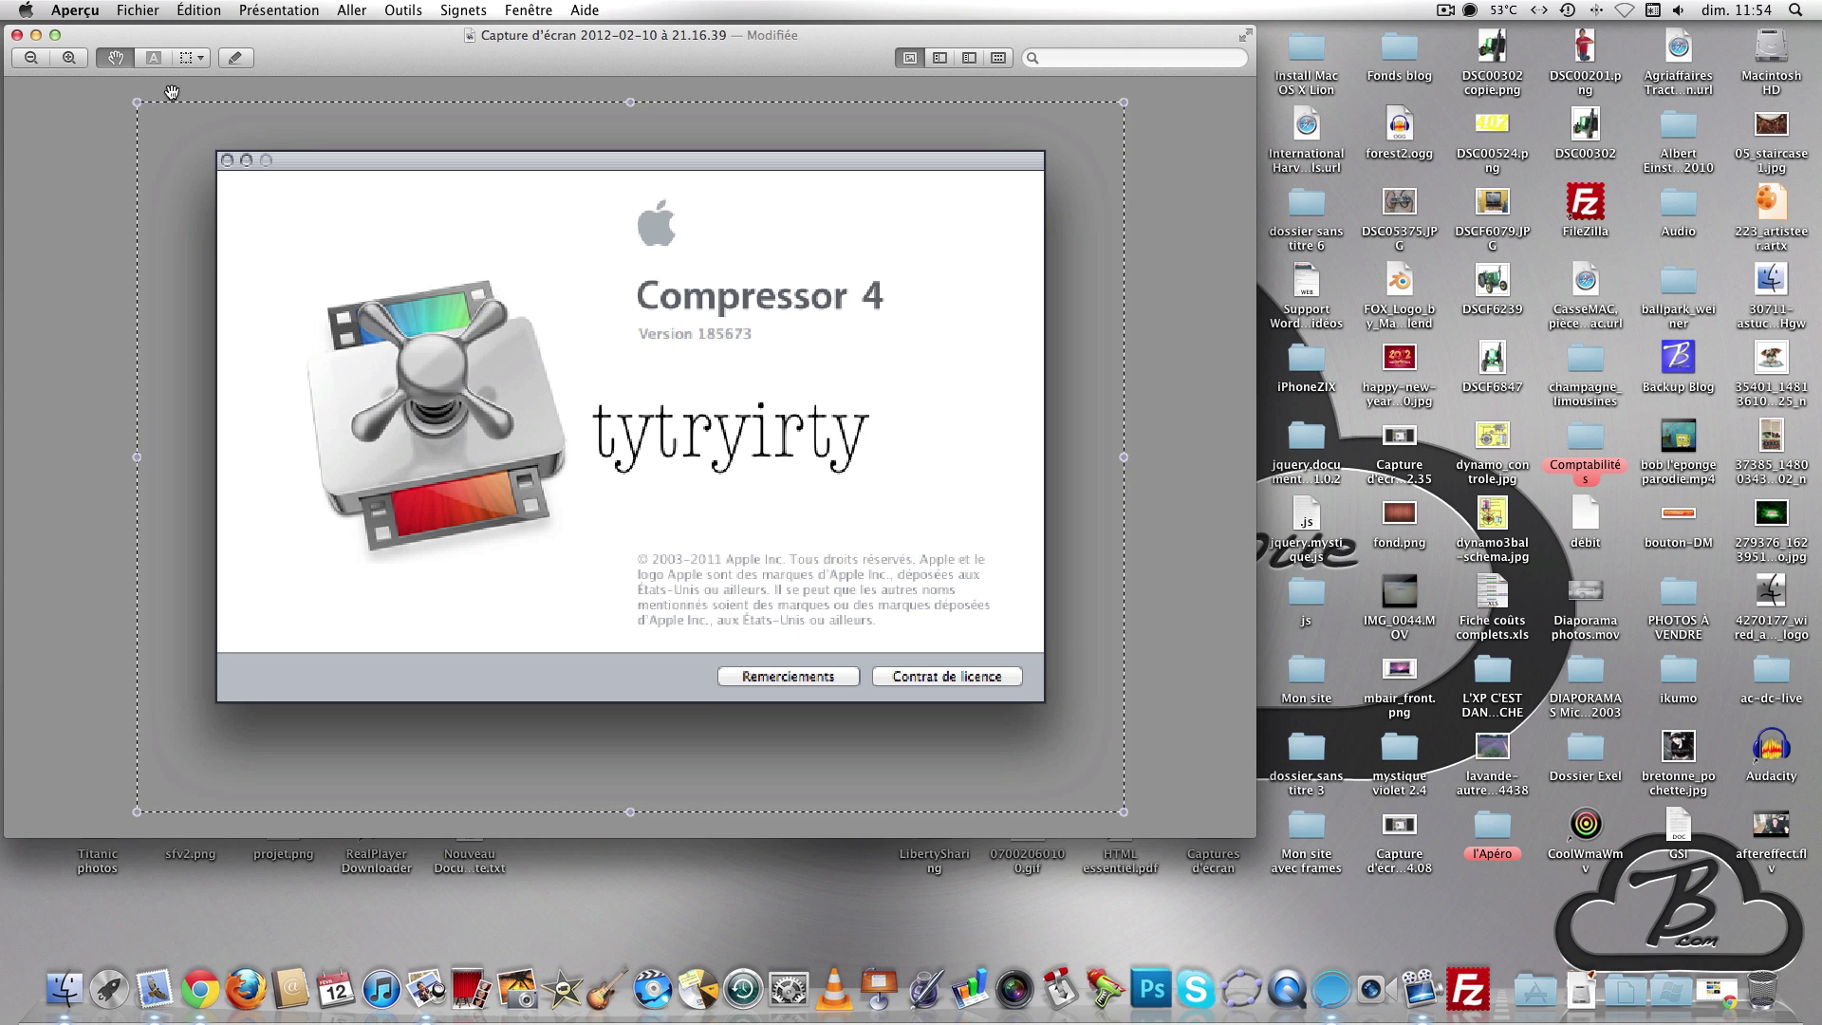
- Select the whole image with the rectangular selection tool and pull the selection's left edge in to the edge of the pictured Compressor window
click(194, 58)
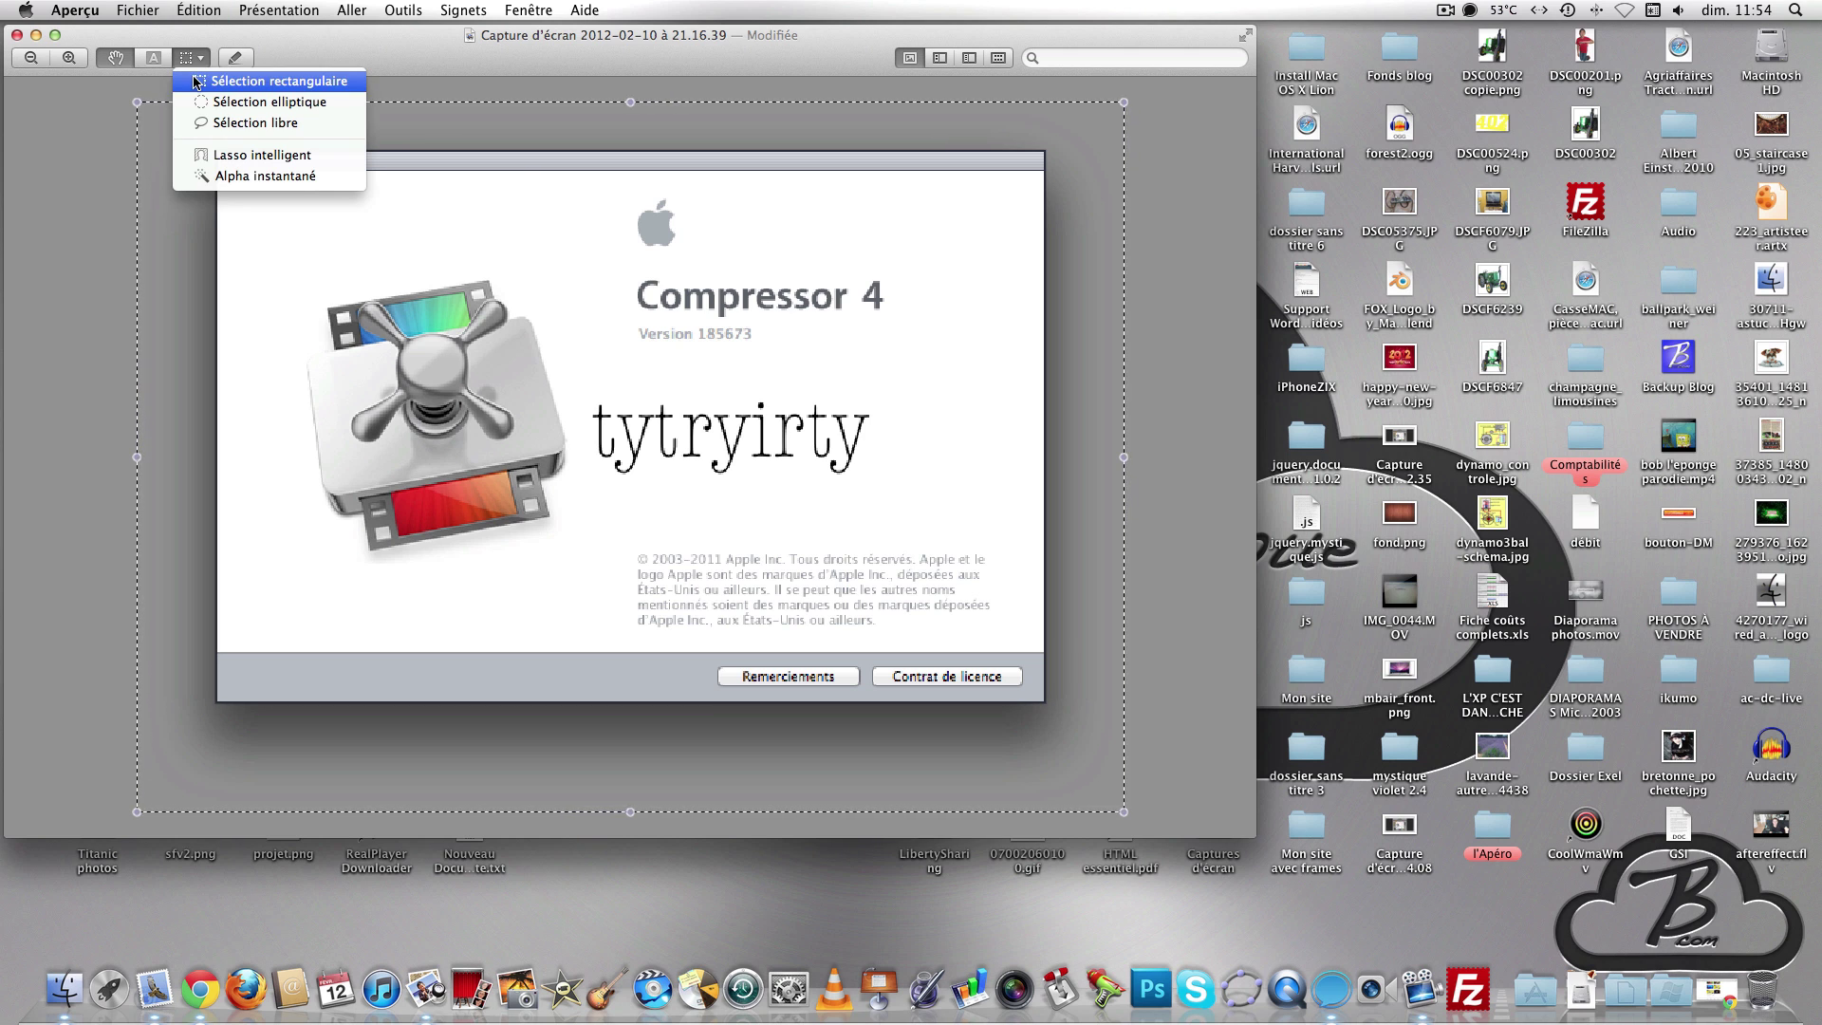
click(257, 81)
drag(286, 197, 594, 351)
key(super+a)
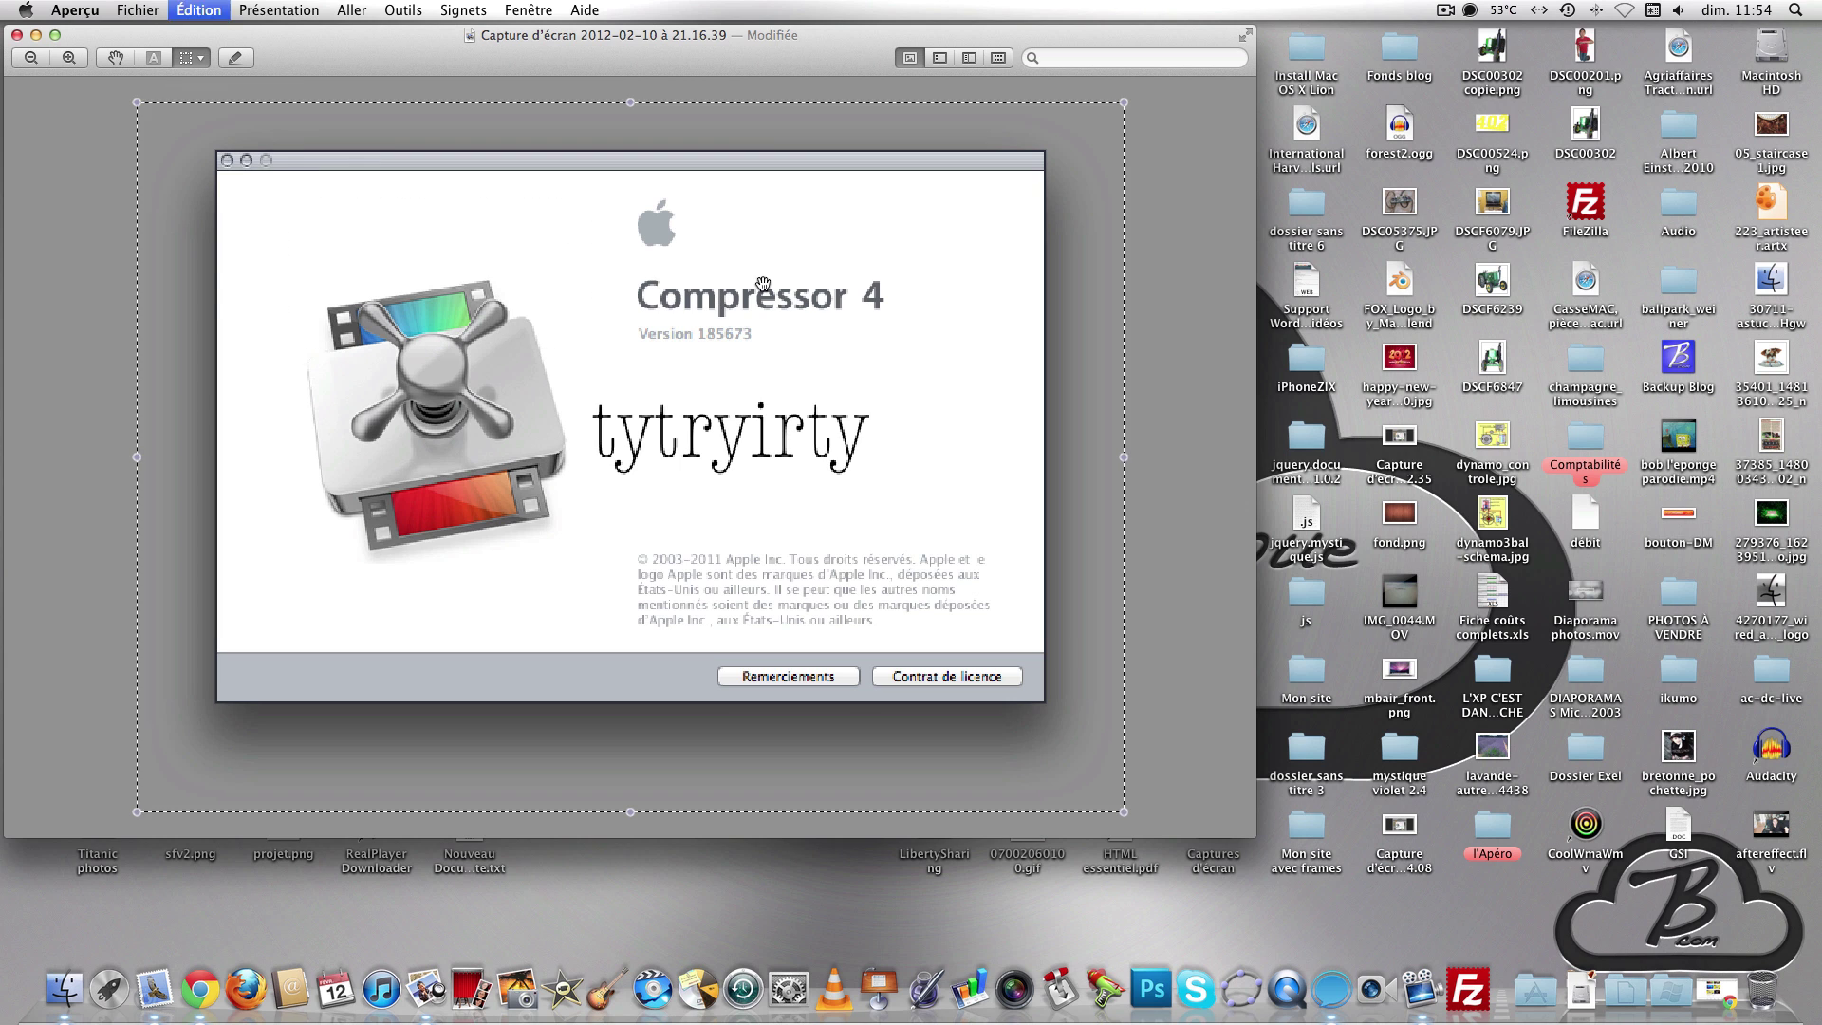
drag(169, 456, 204, 456)
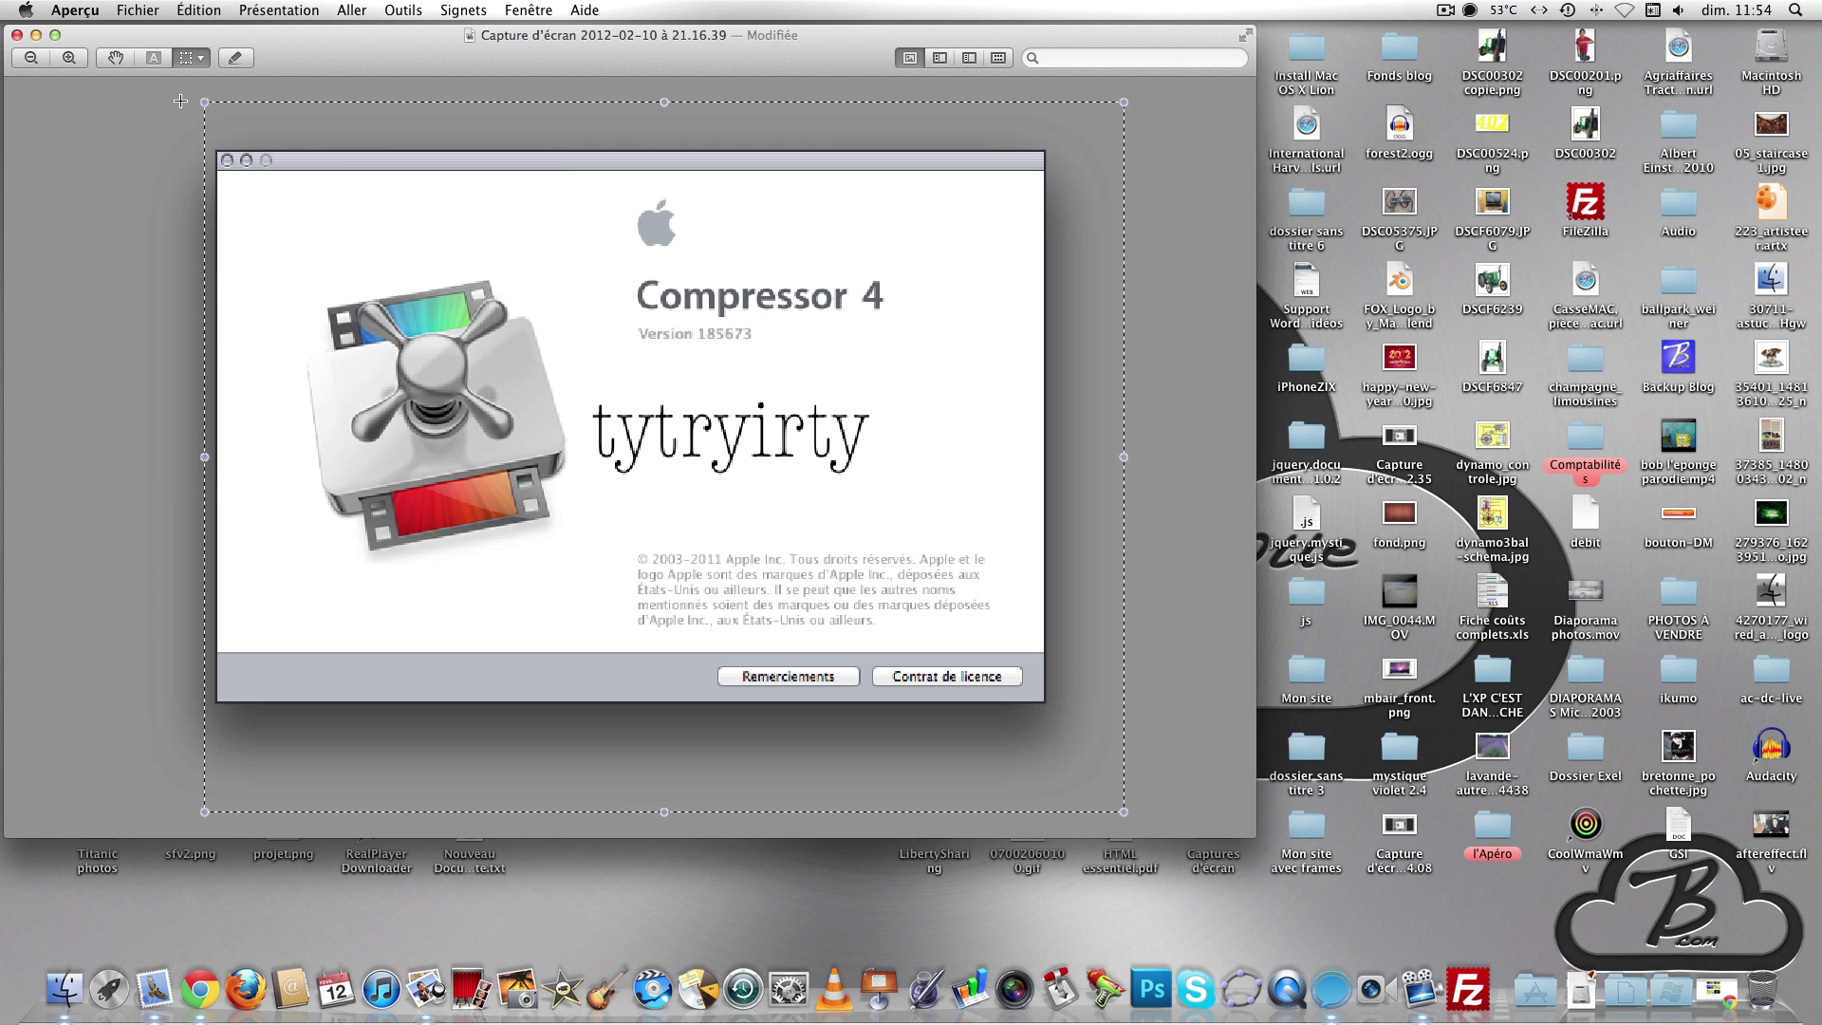
click(194, 58)
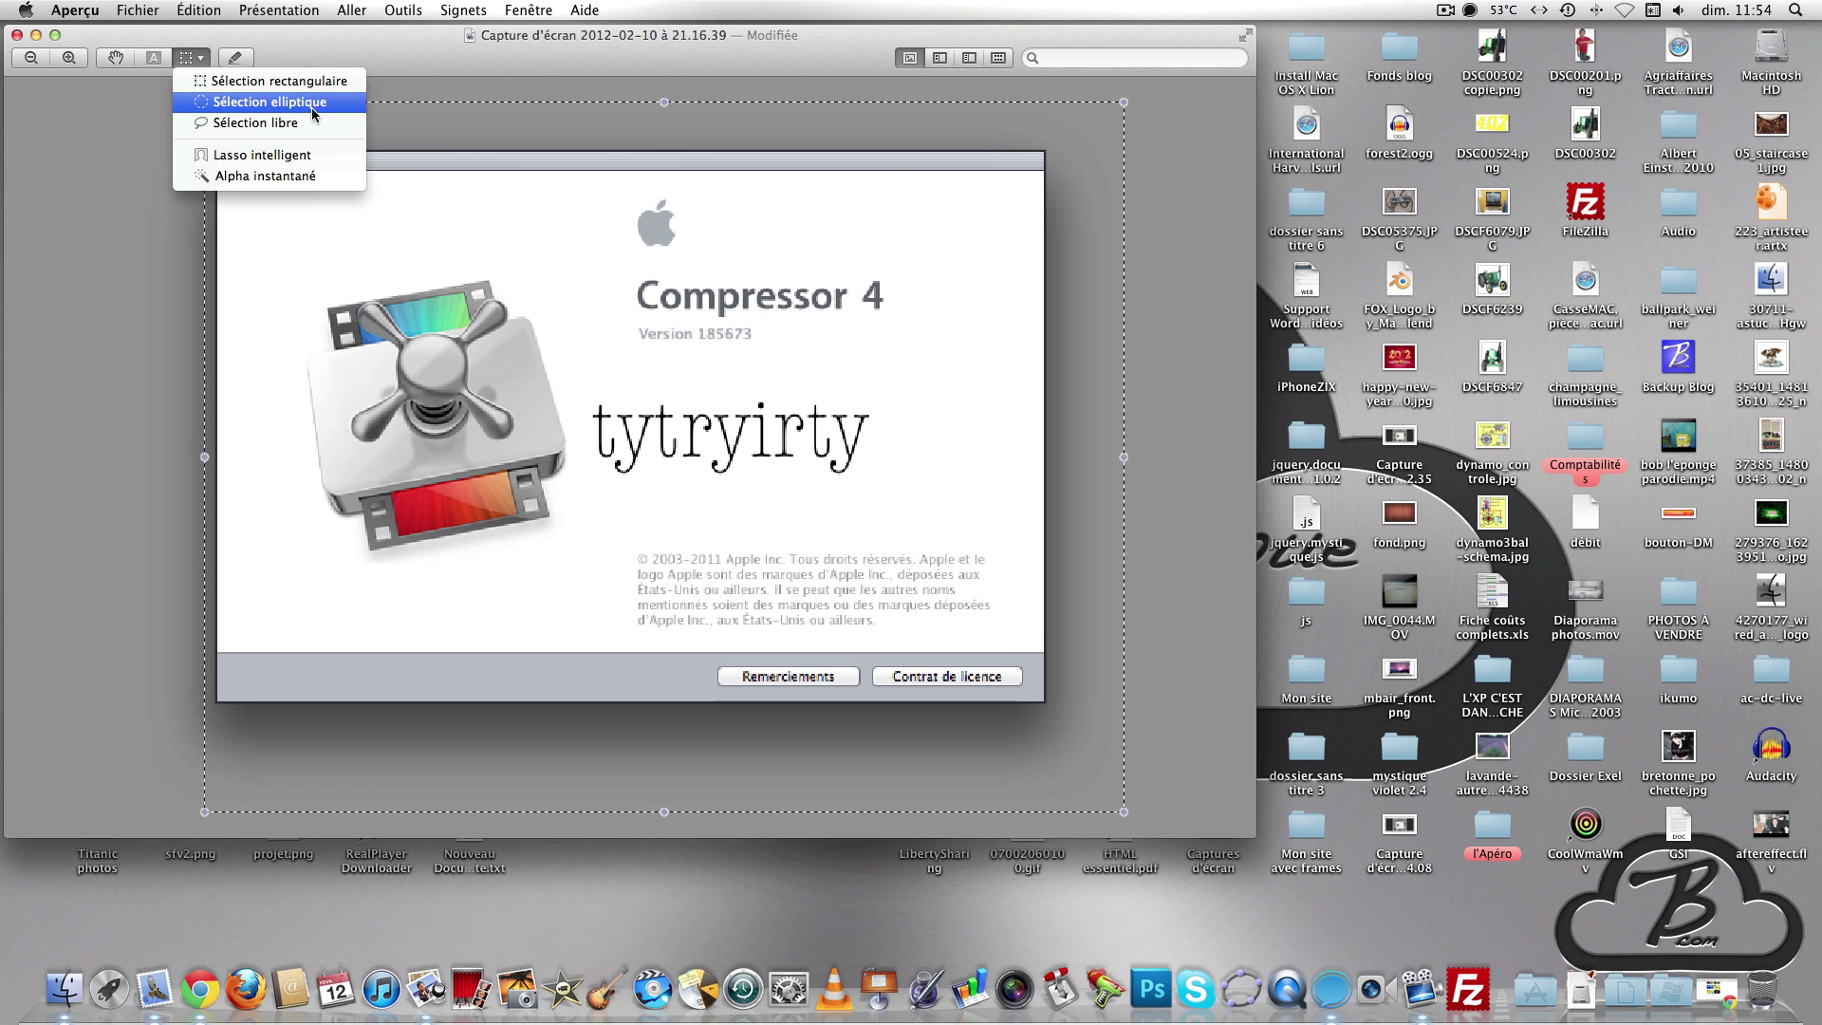
click(223, 402)
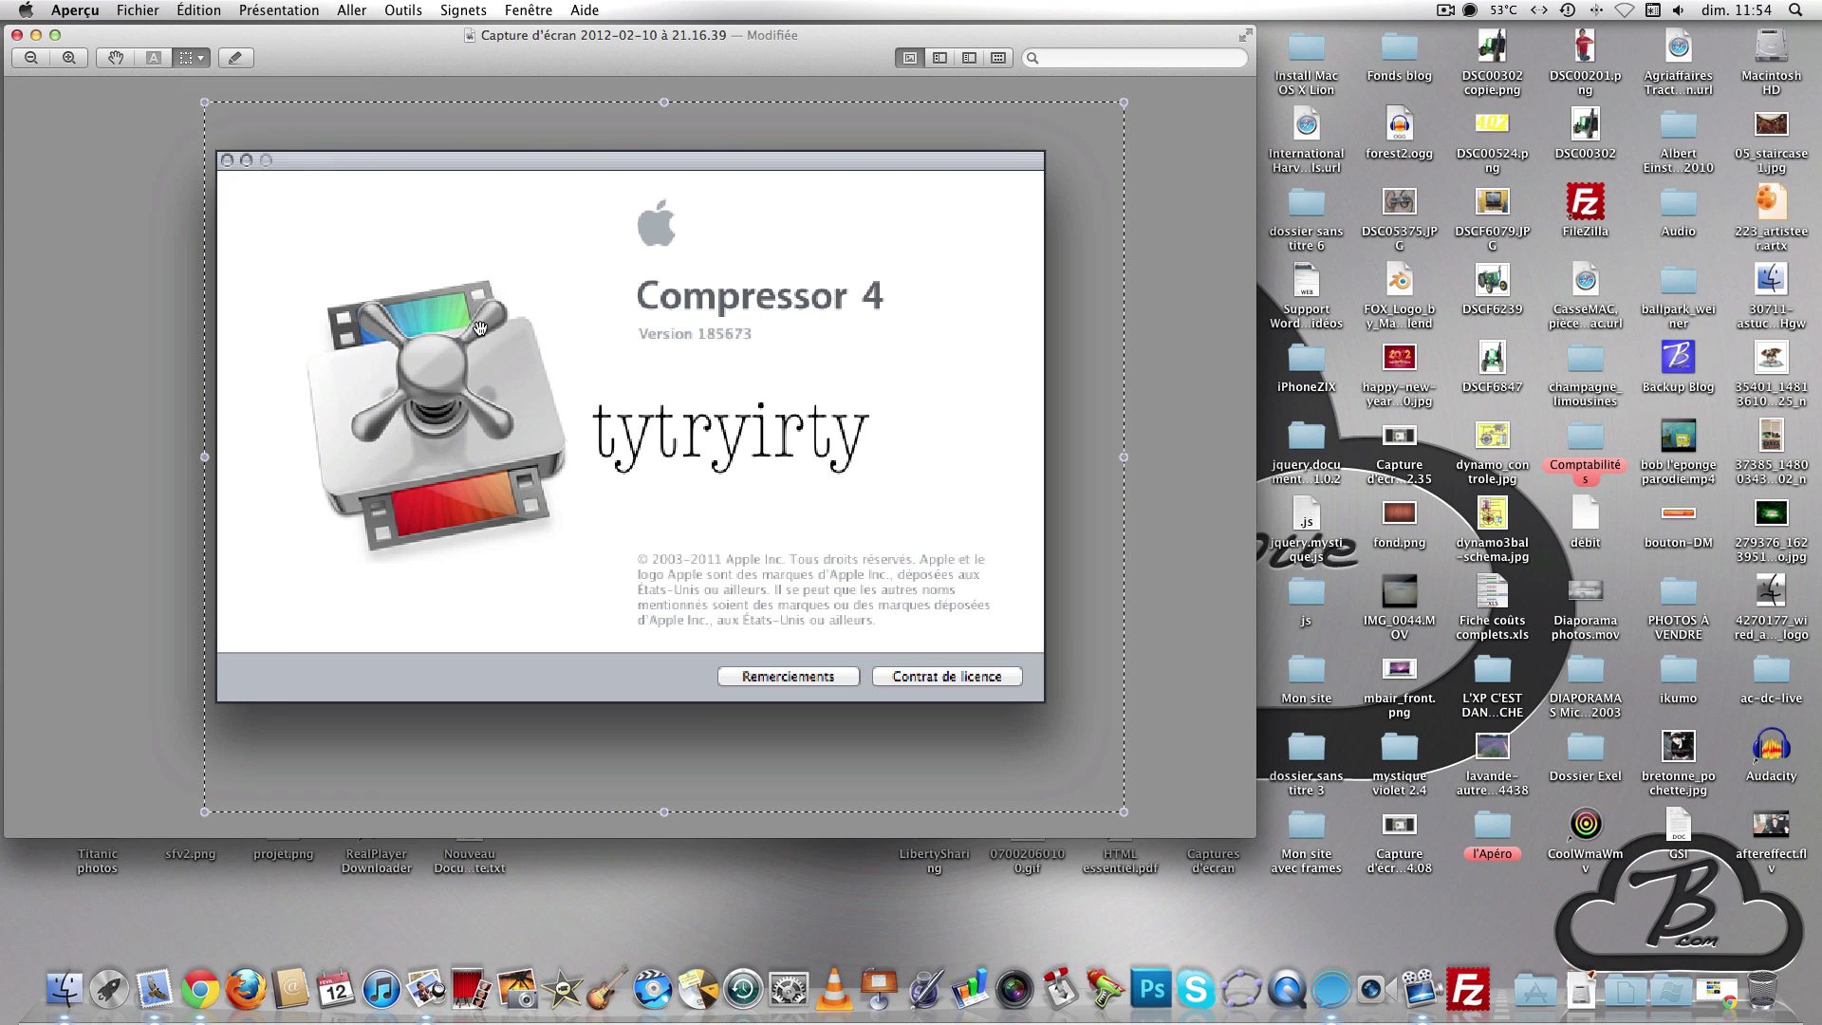
- Shrink and reposition the rectangular selection so it encloses only the Apple logo, the Compressor 4 title and the version line
drag(665, 101, 664, 148)
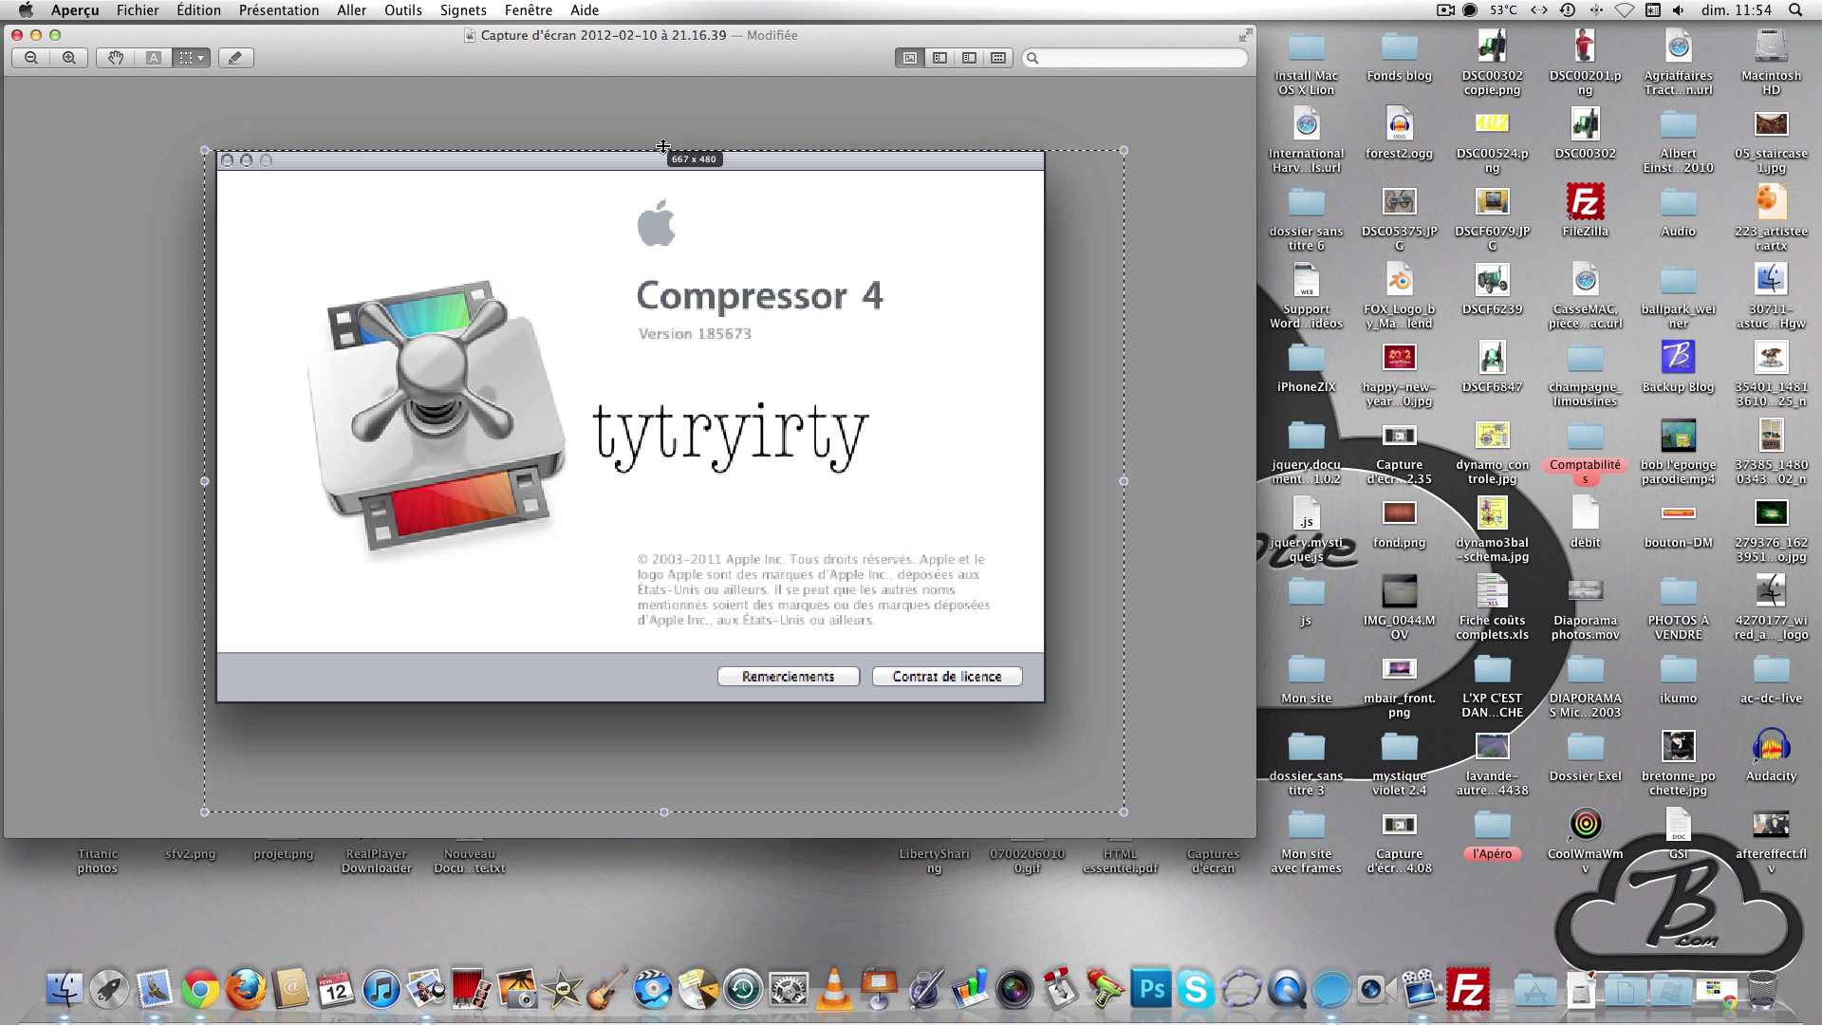
drag(1123, 481, 917, 480)
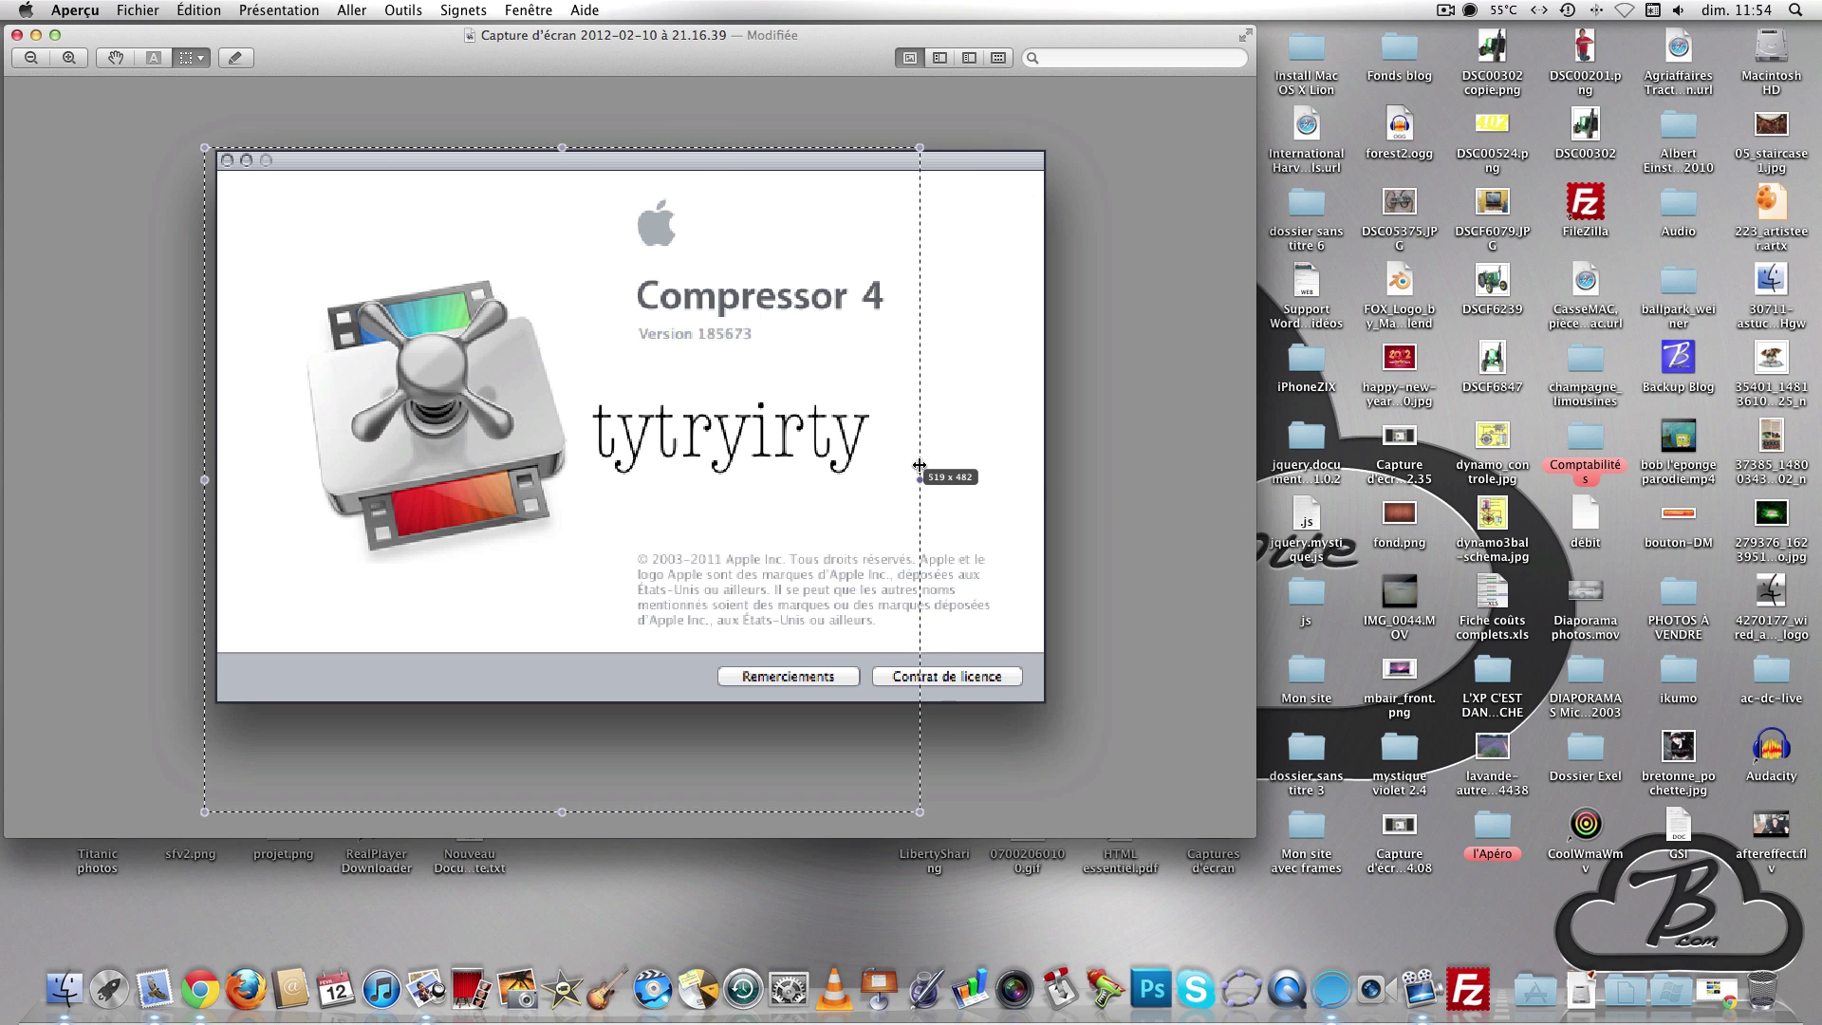
drag(205, 481, 614, 480)
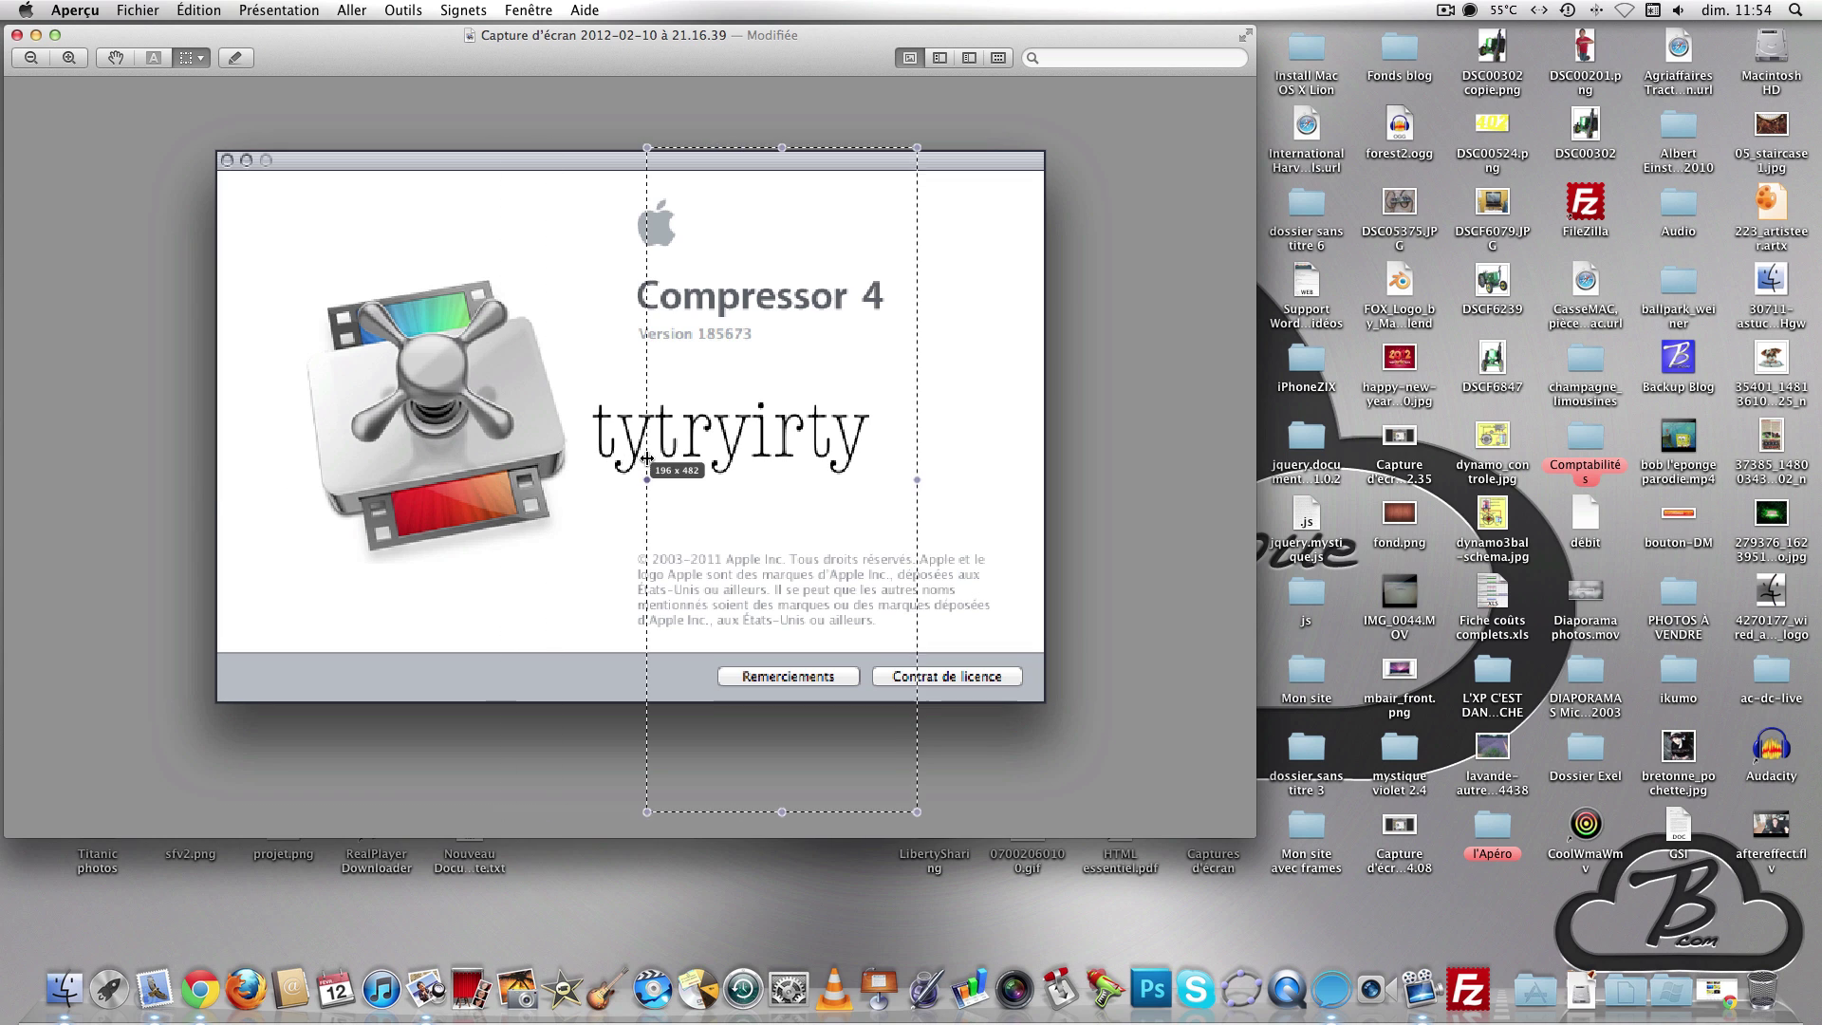
drag(765, 149, 765, 273)
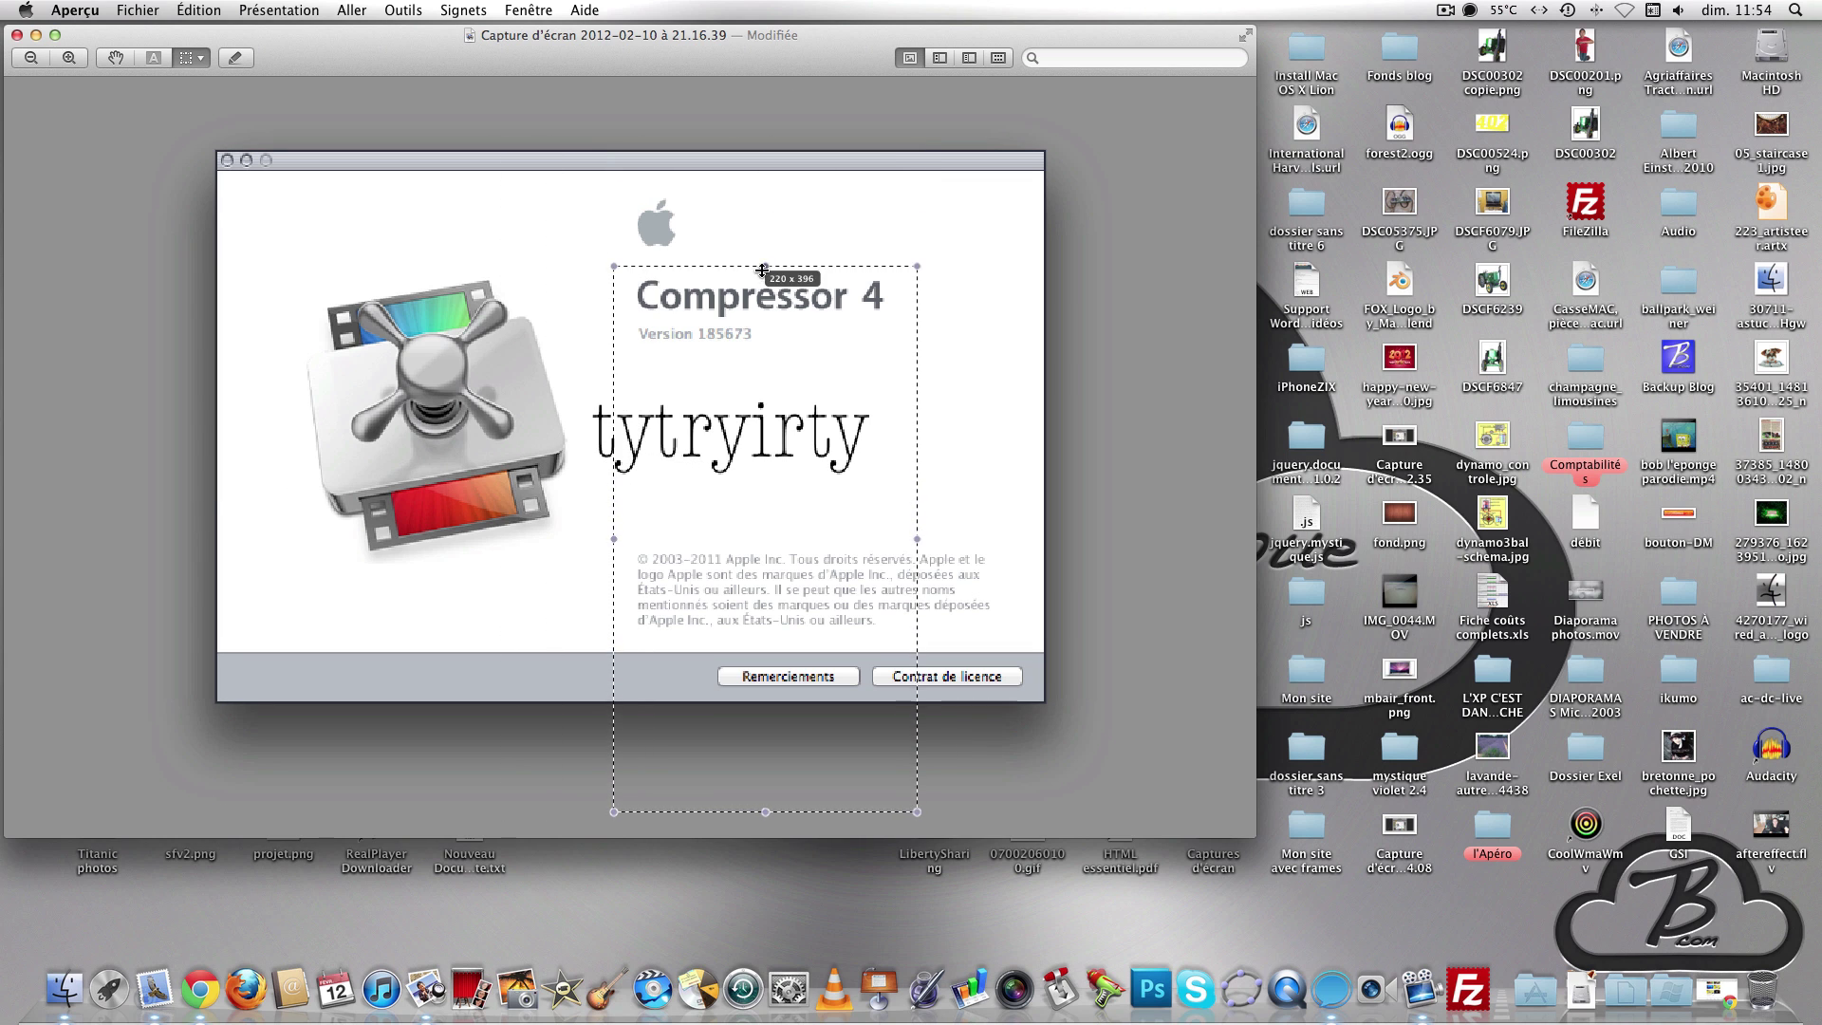
drag(762, 795, 760, 357)
drag(781, 222, 780, 288)
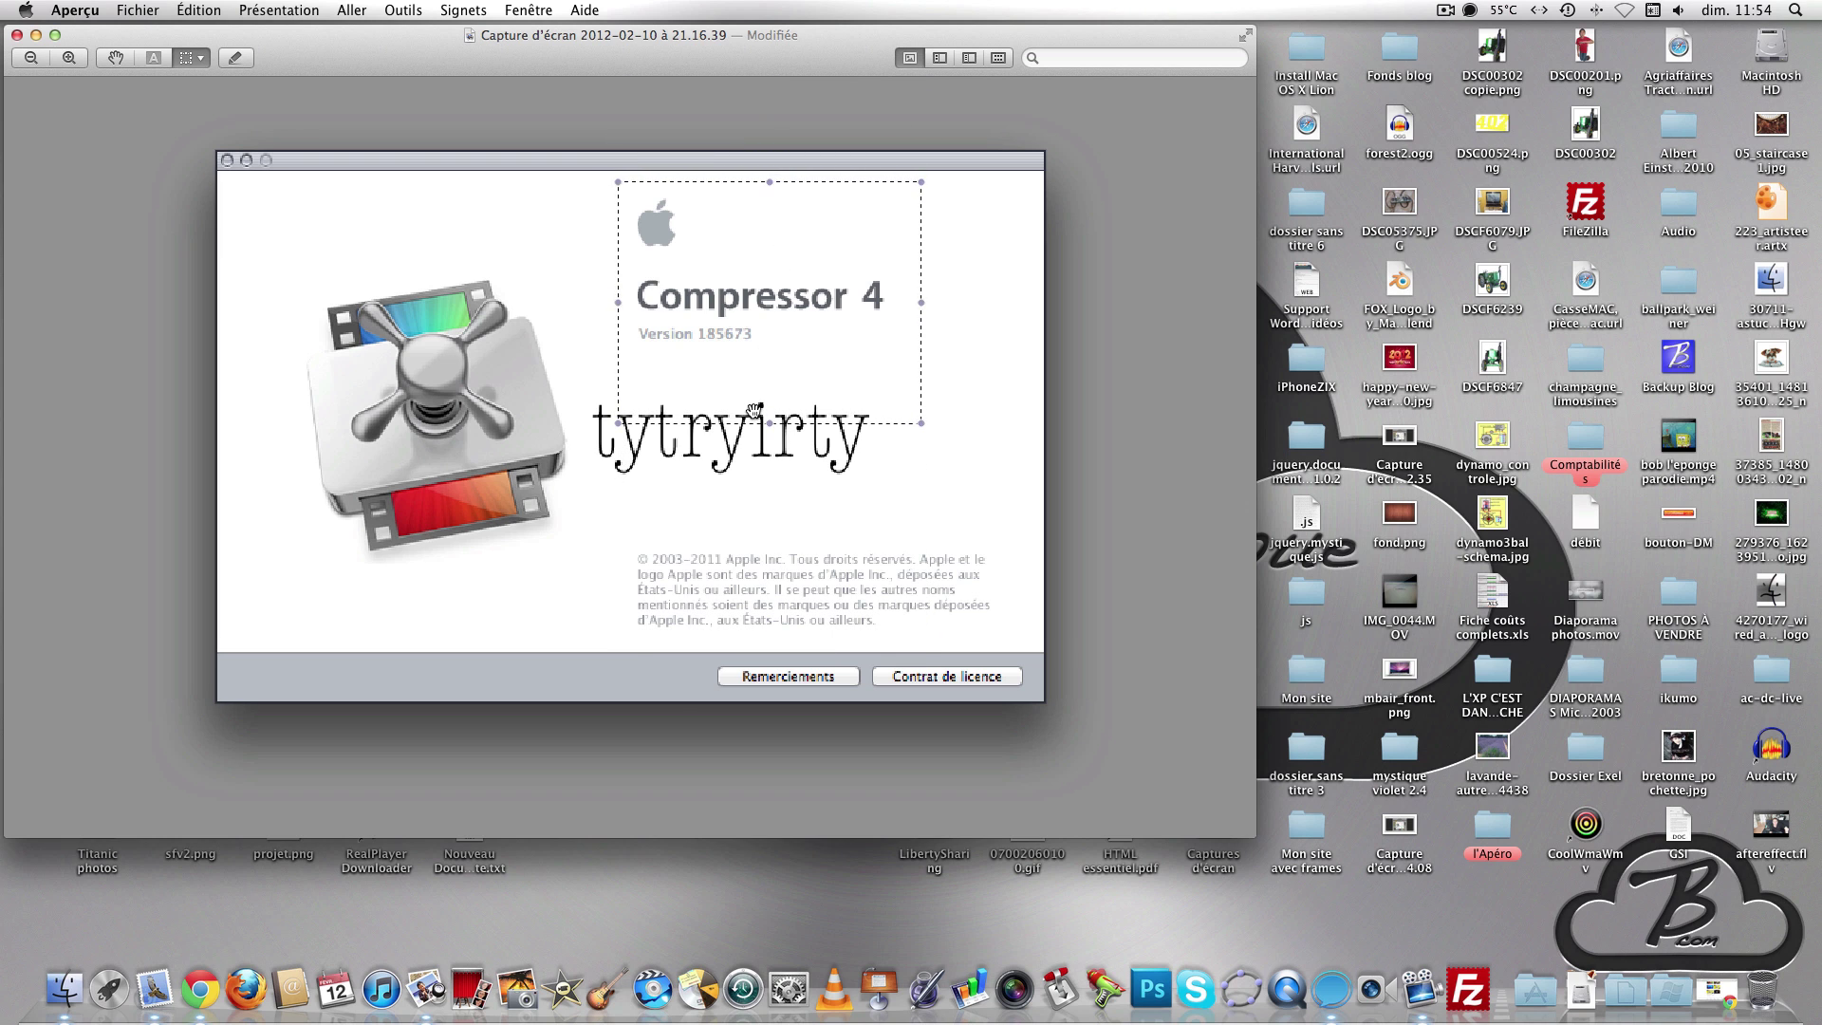
drag(767, 424, 767, 381)
drag(919, 279, 886, 284)
- Crop the image to the selection around the logo, title and version line, and undo the crop
click(218, 9)
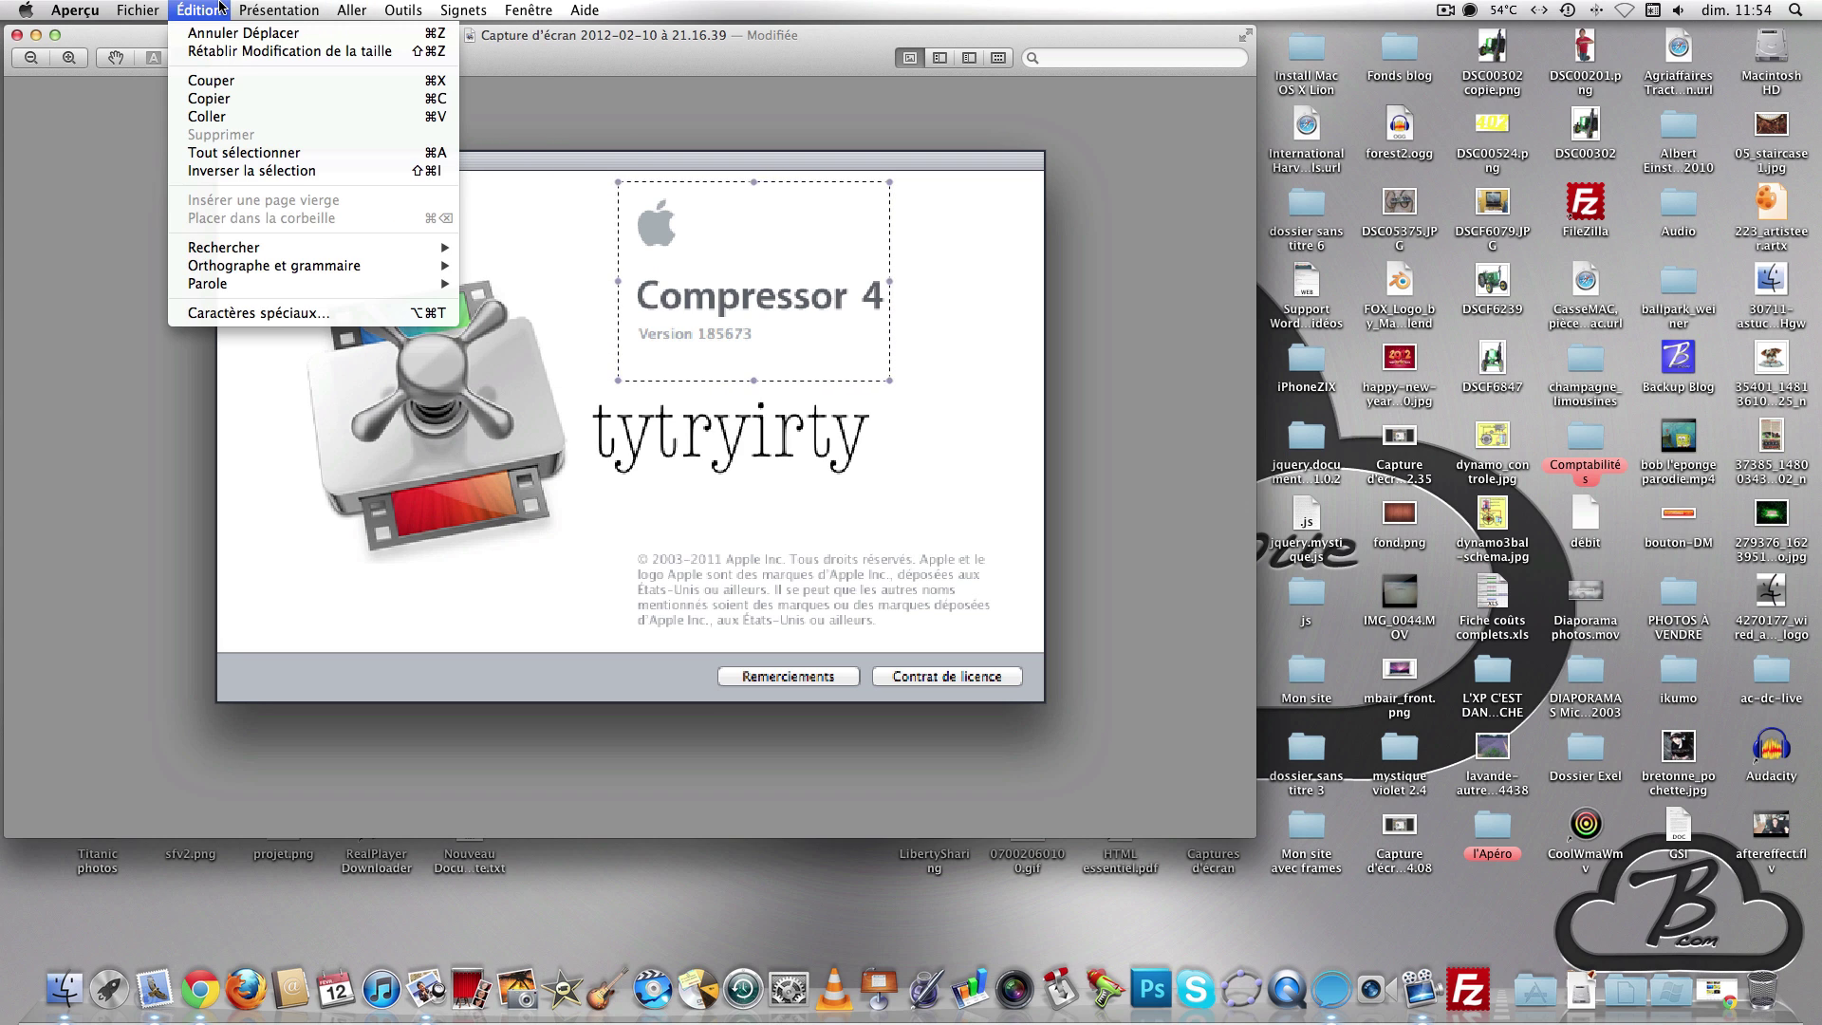
mouse_move(405, 8)
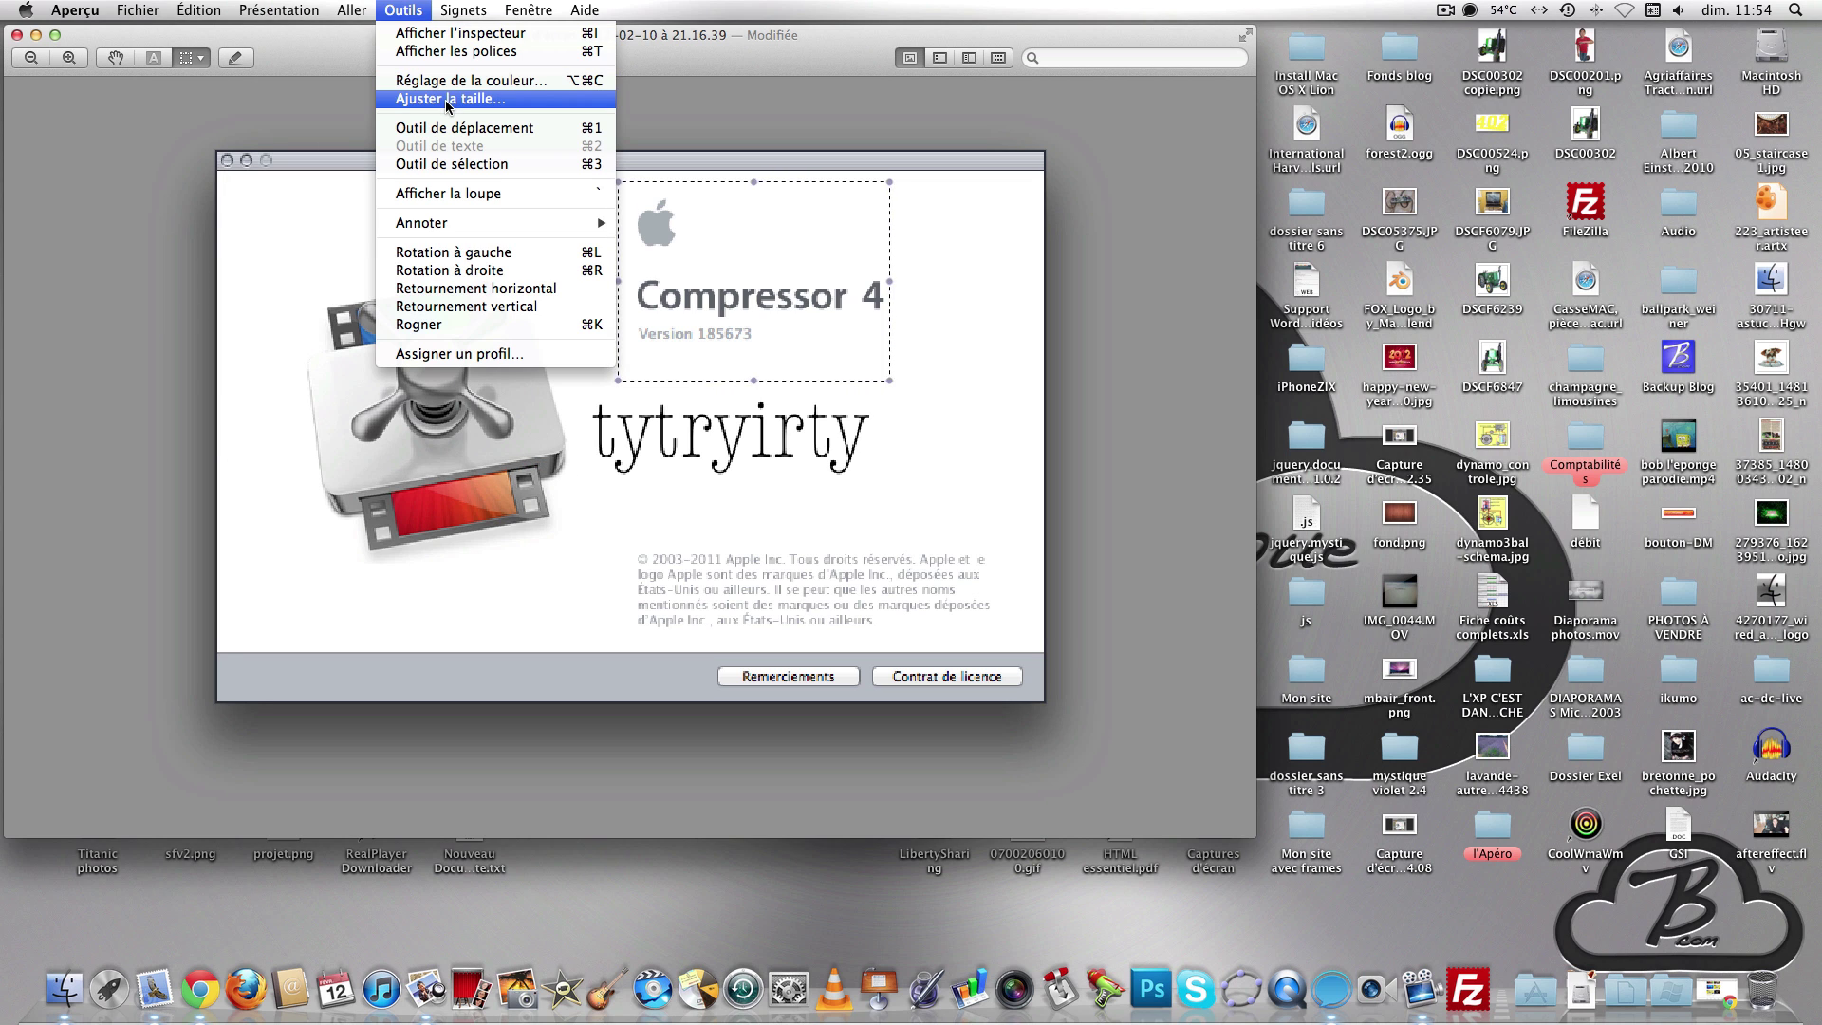
click(392, 5)
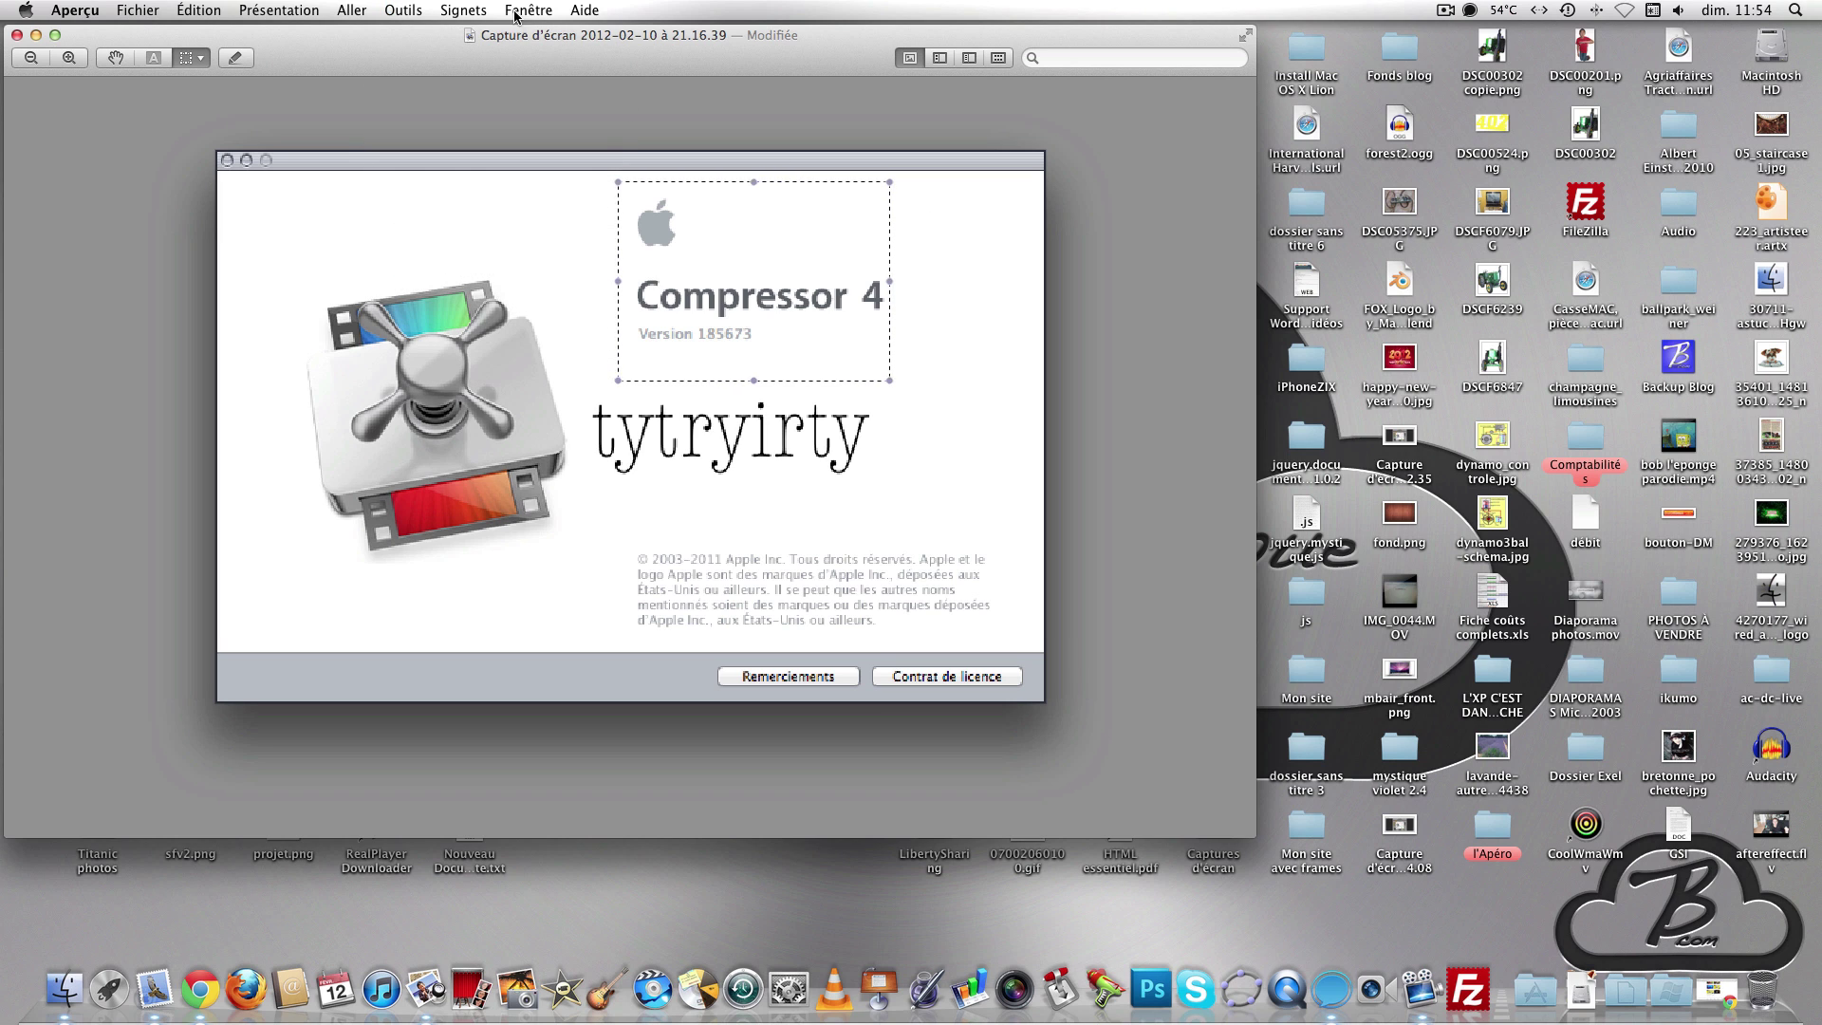
click(404, 8)
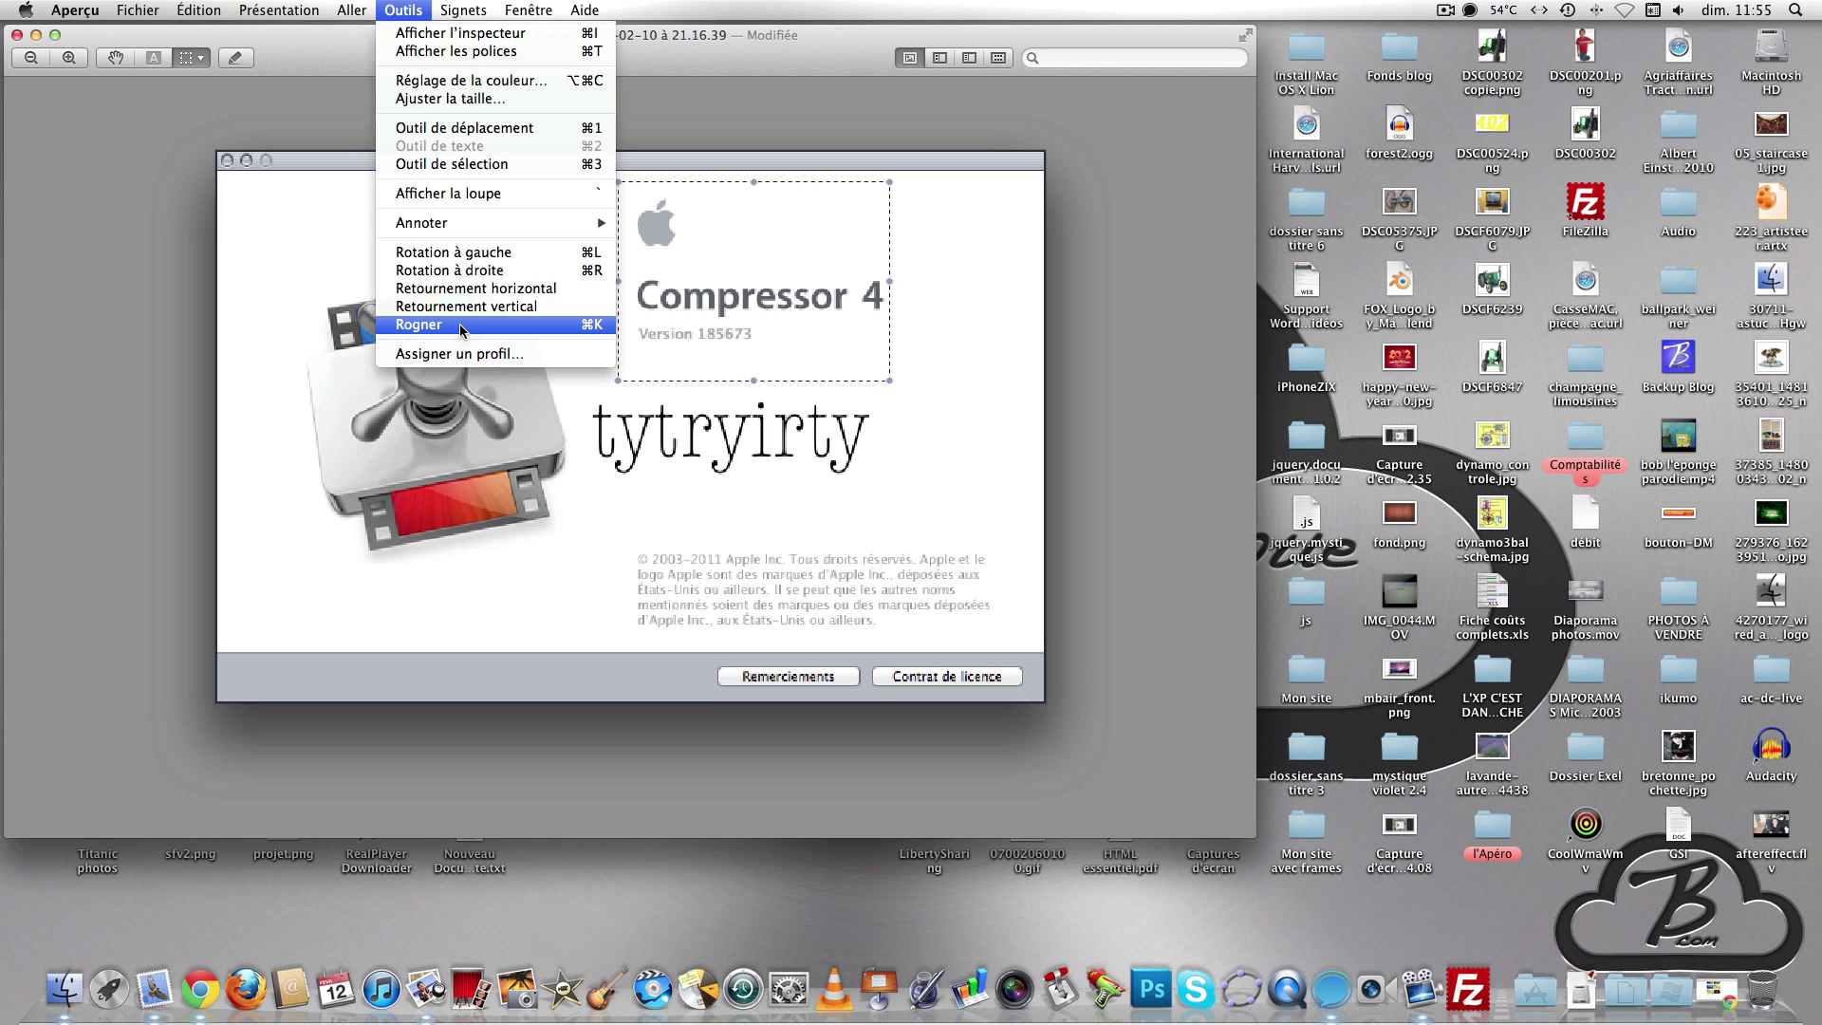
click(399, 7)
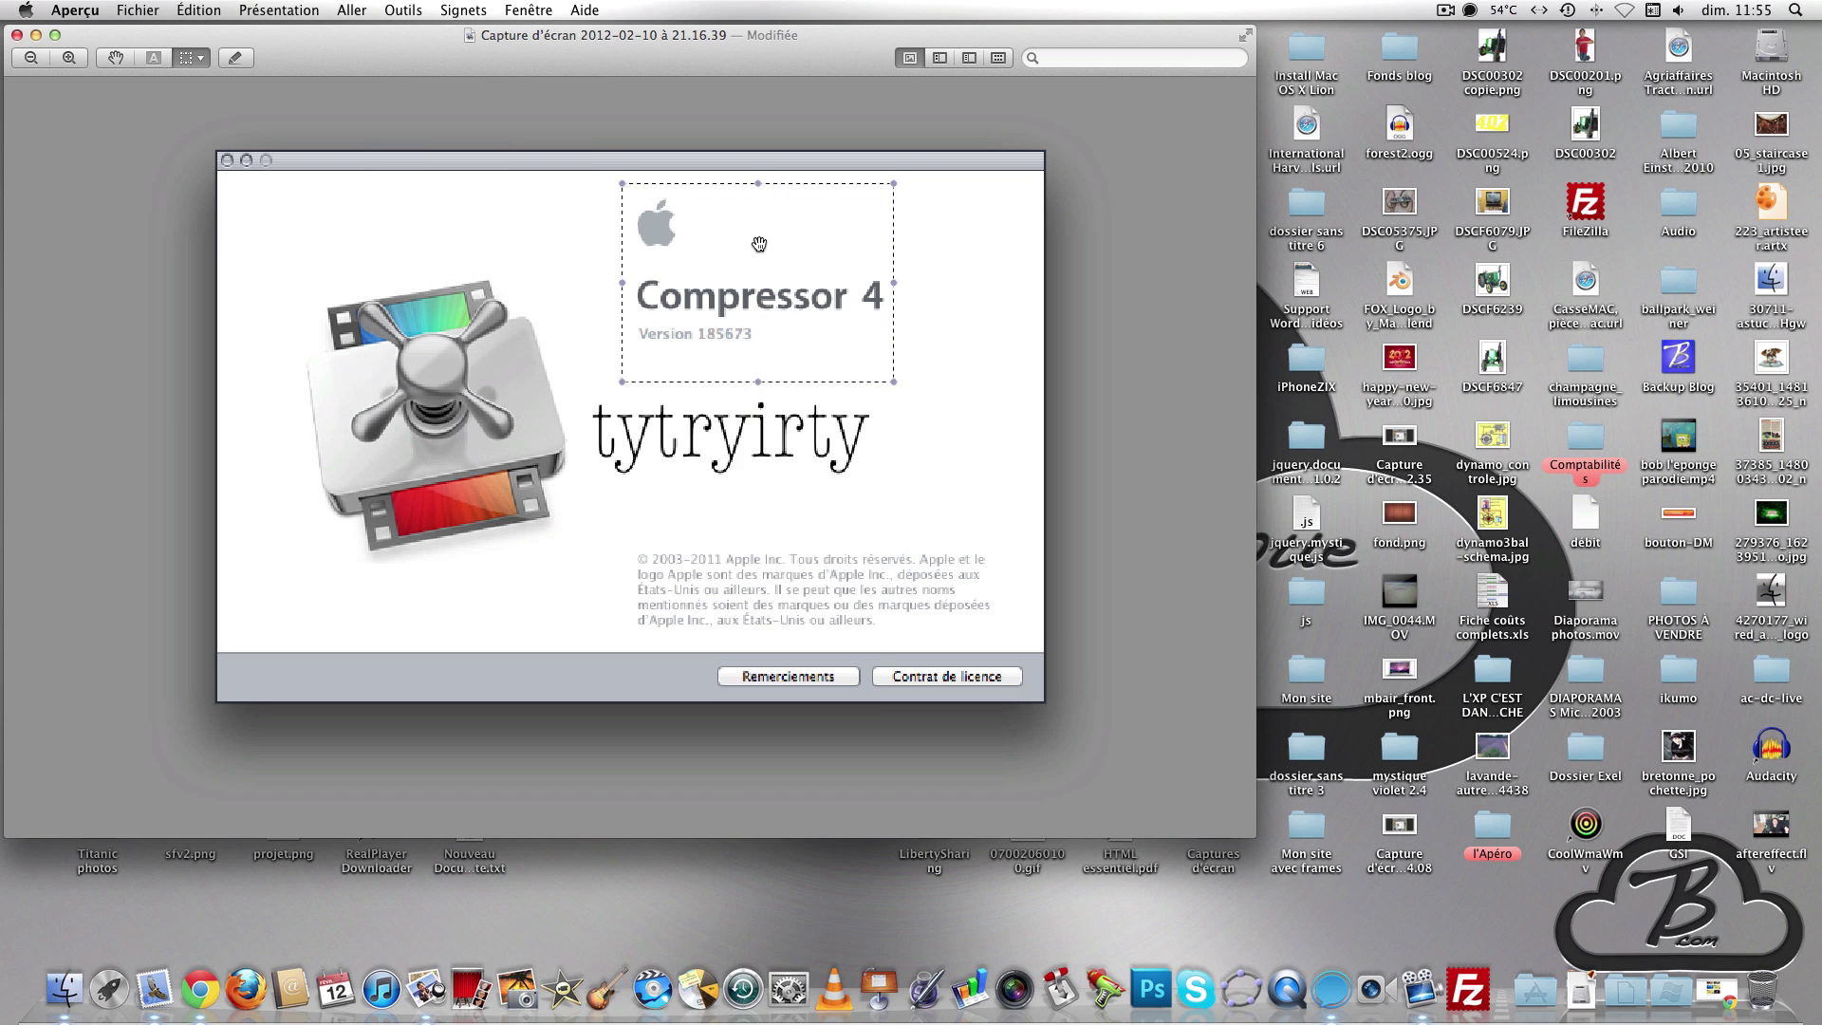
key(super+k)
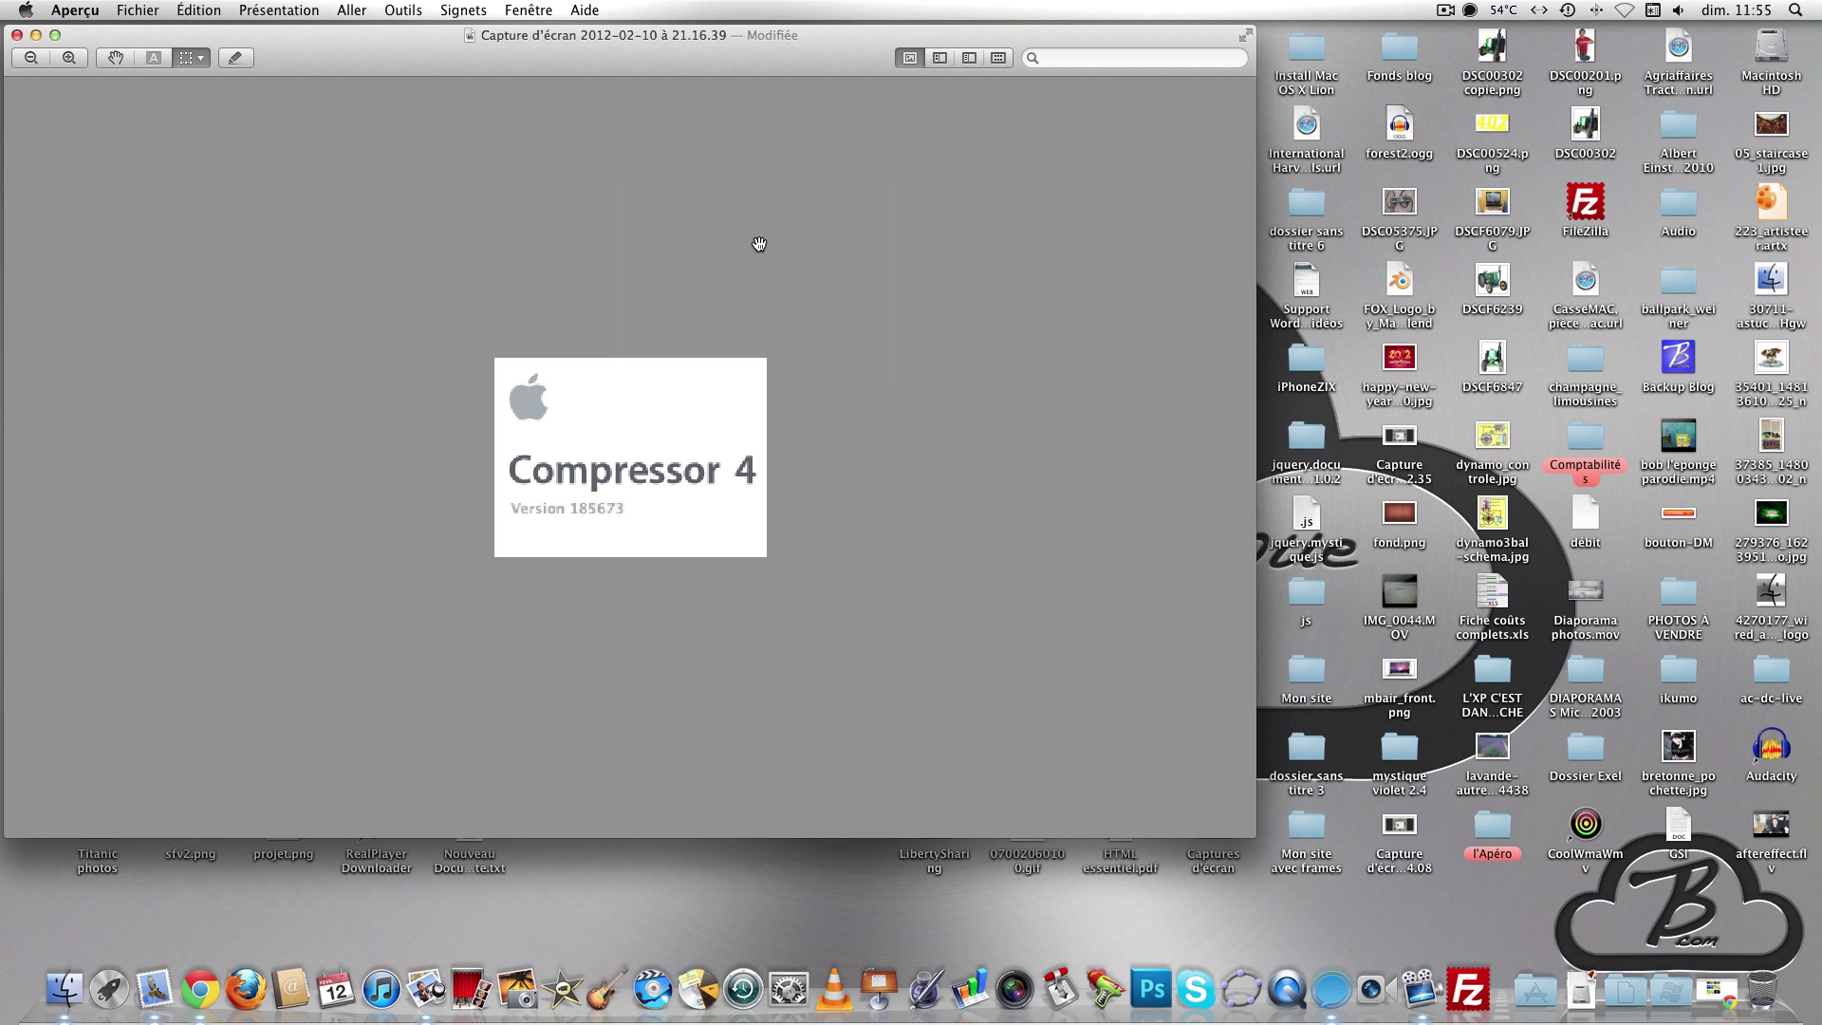
click(198, 10)
click(209, 39)
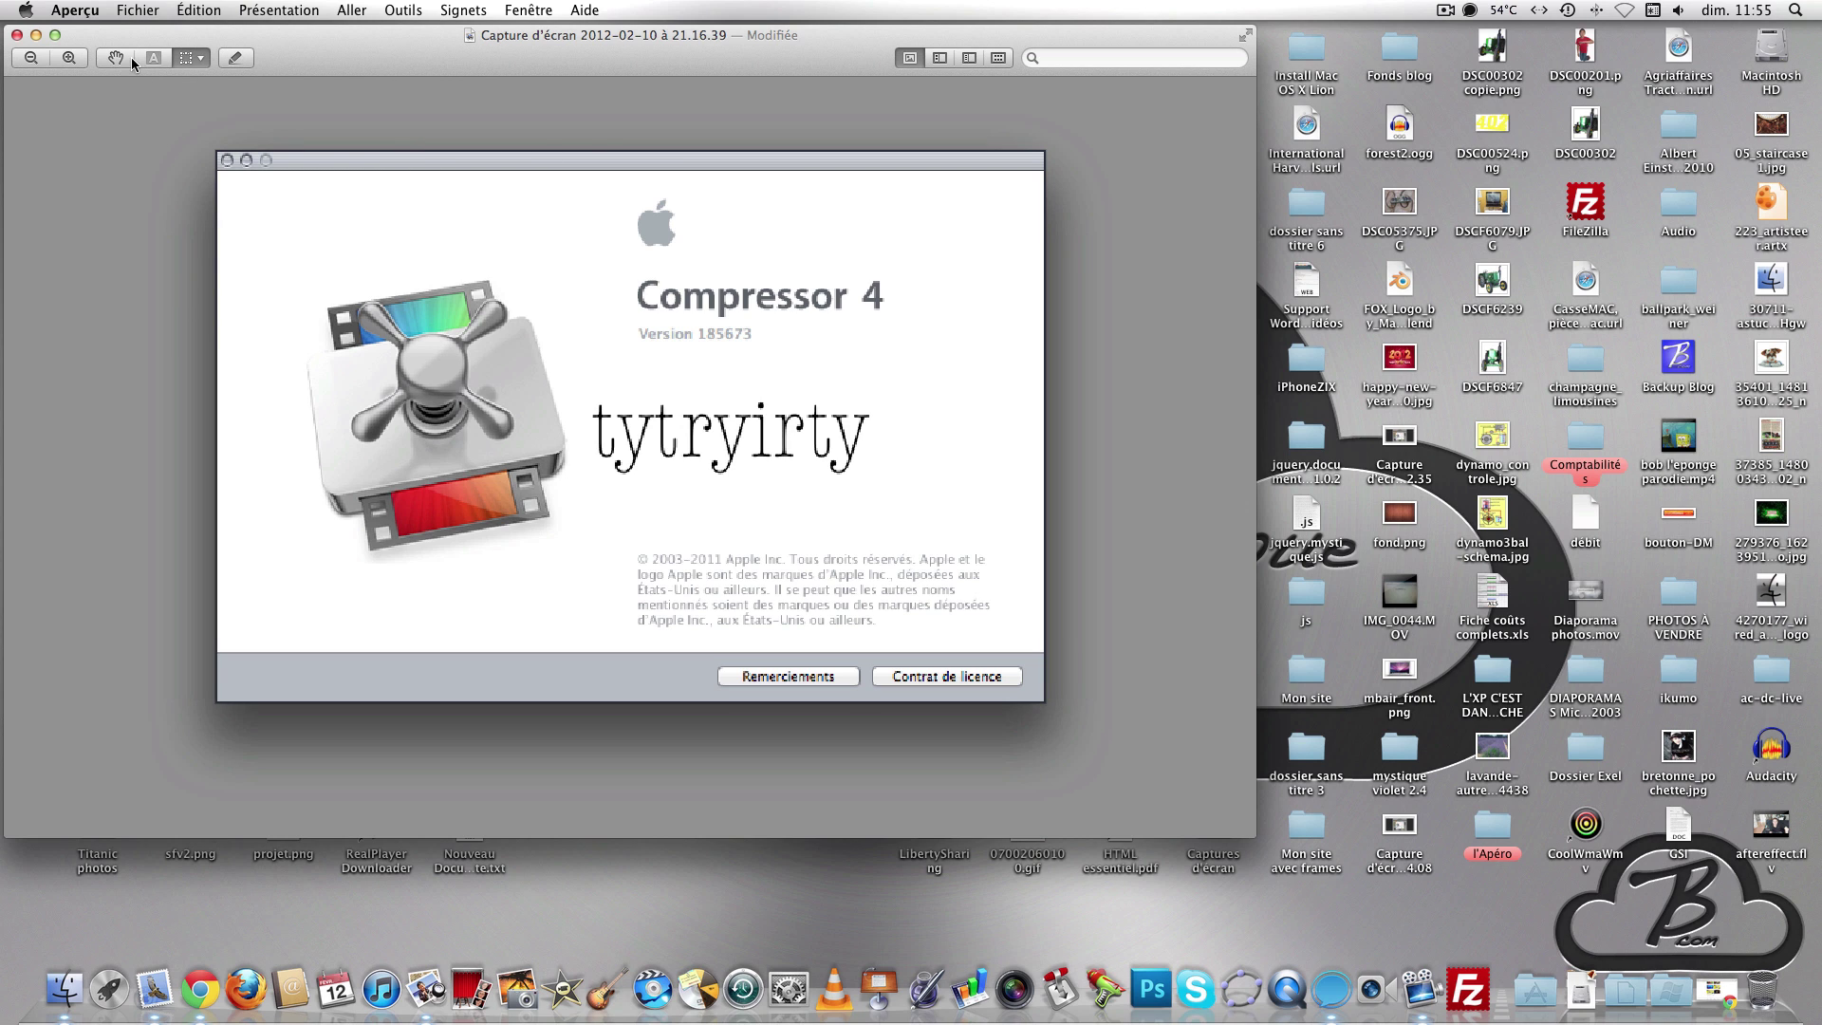
- Try a colour adjustment with higher contrast and highlights and lower saturation, reset all values, and close the adjustments
click(403, 10)
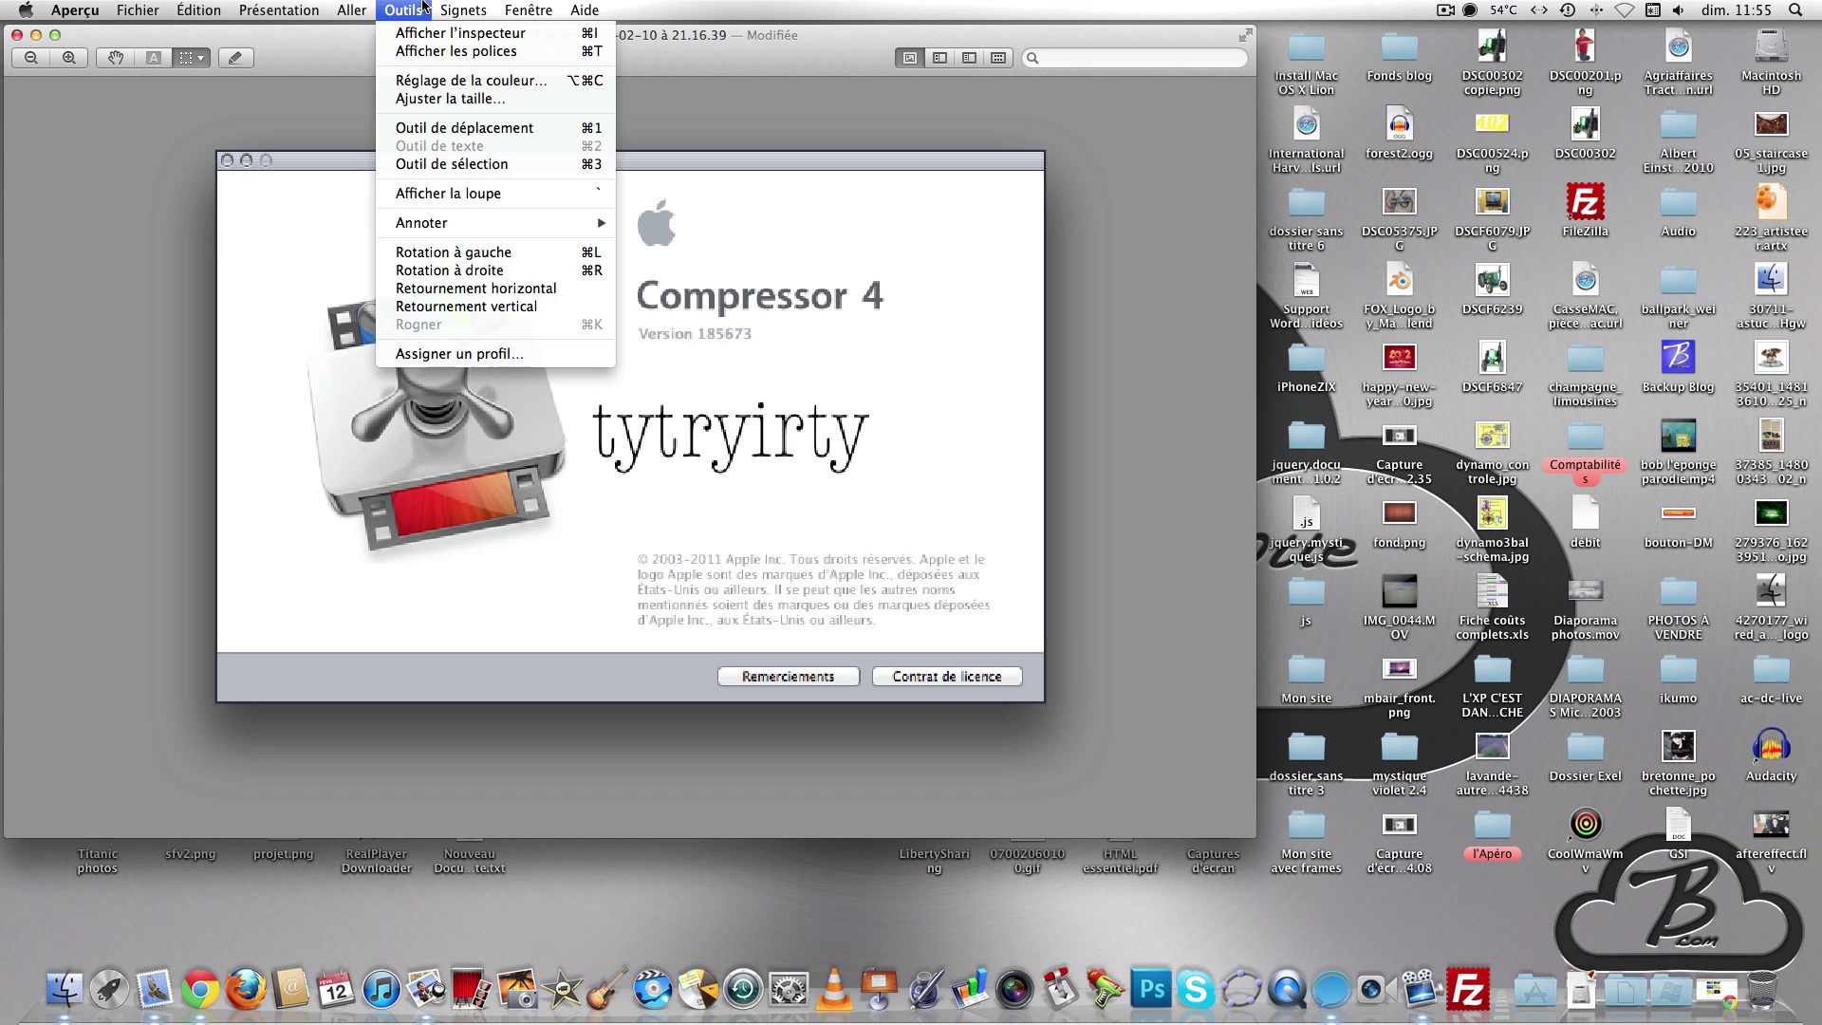
click(432, 83)
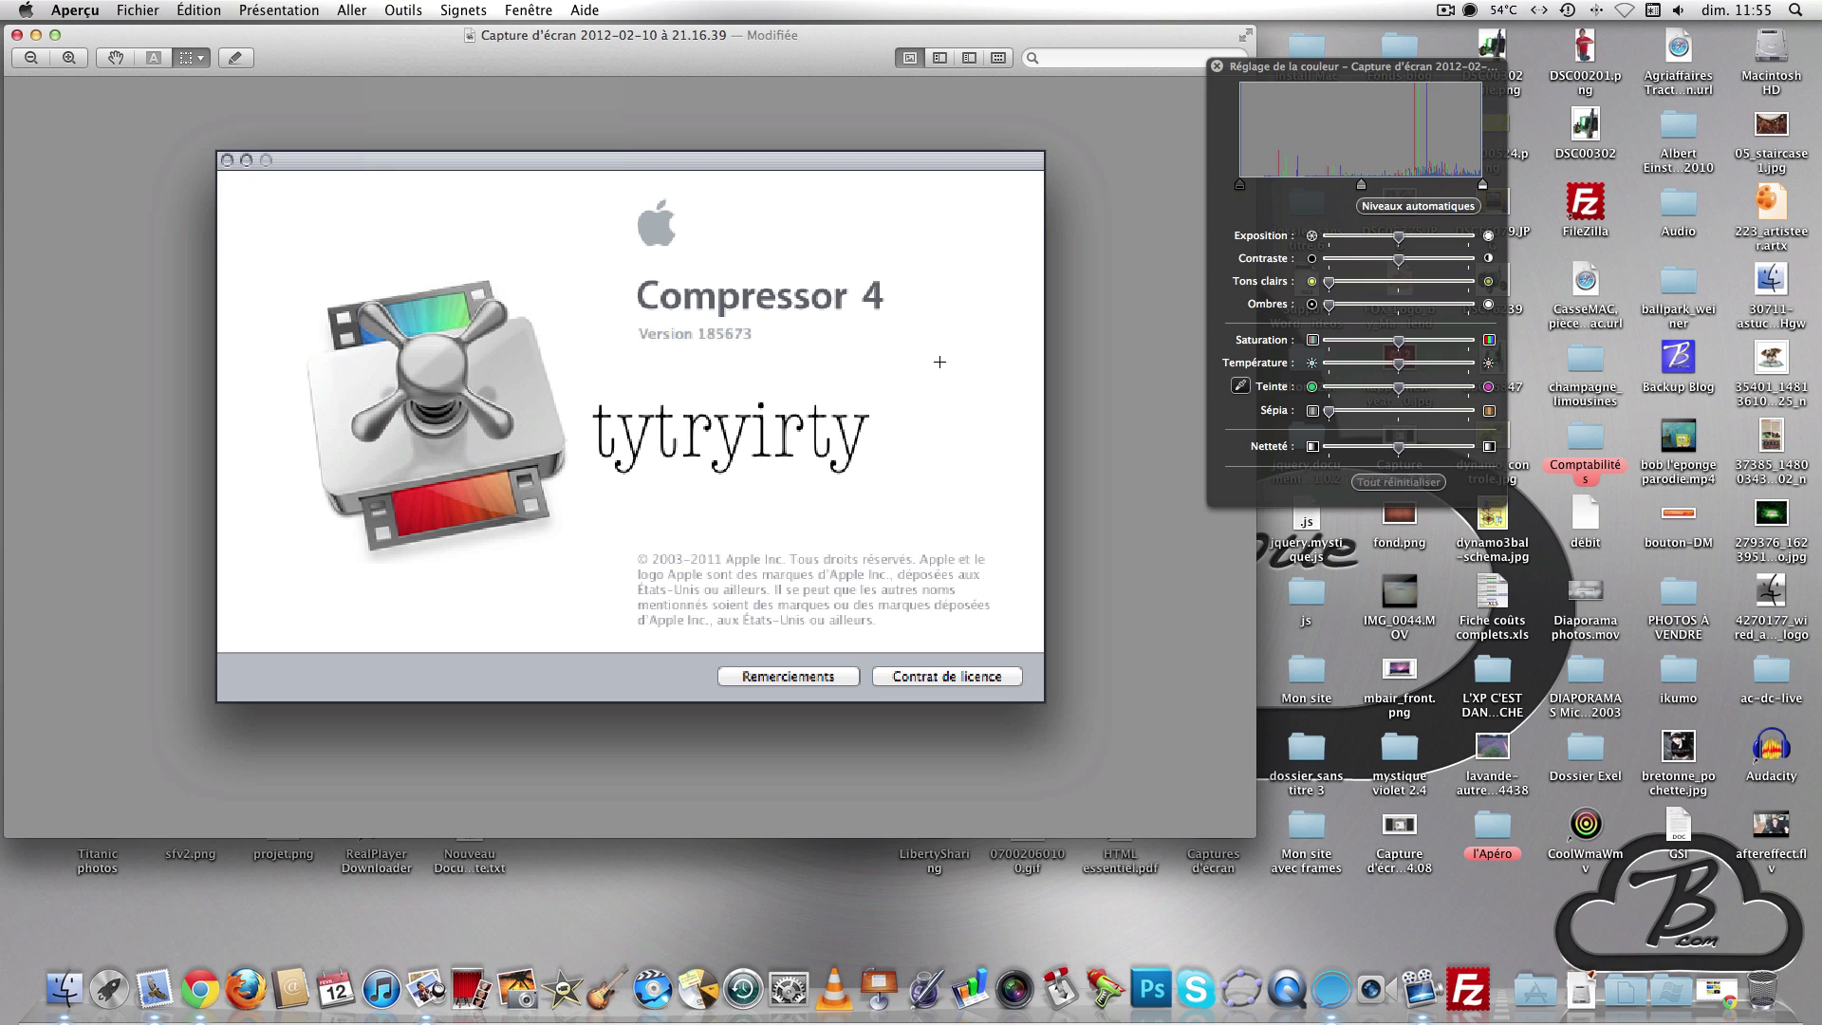
drag(1361, 237, 1355, 344)
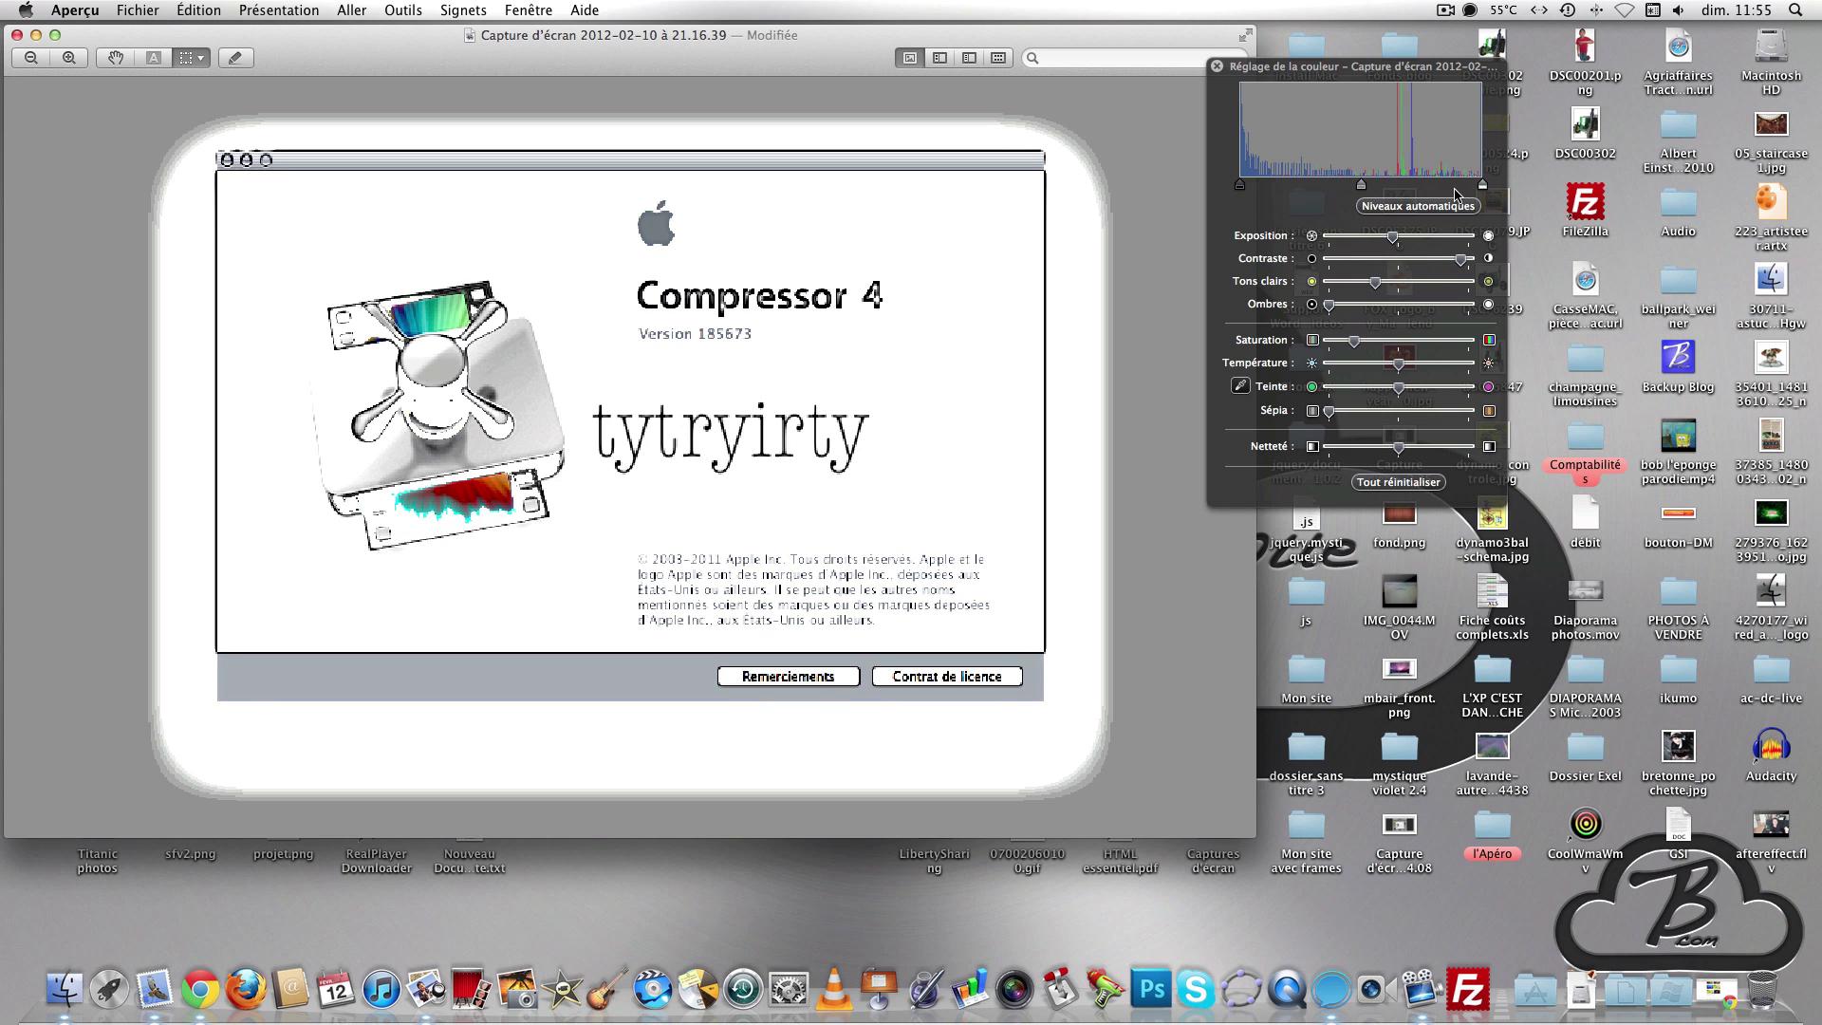
click(1397, 483)
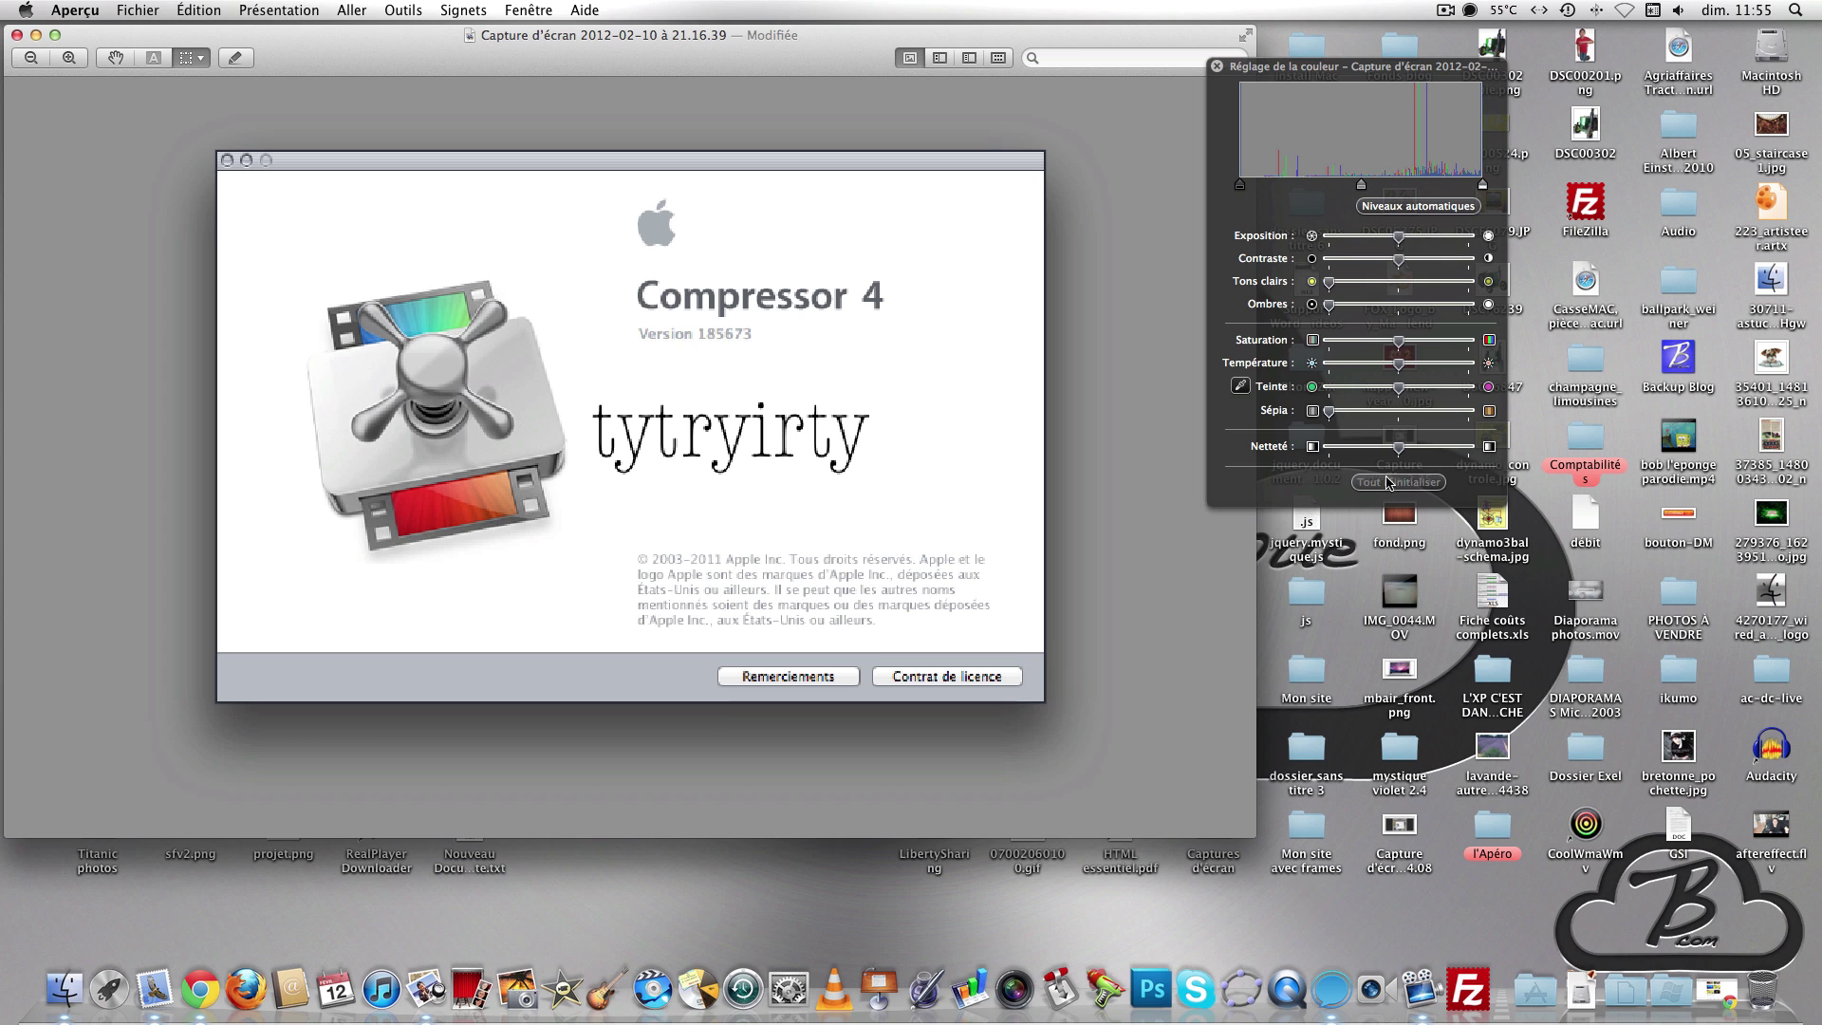
click(1217, 66)
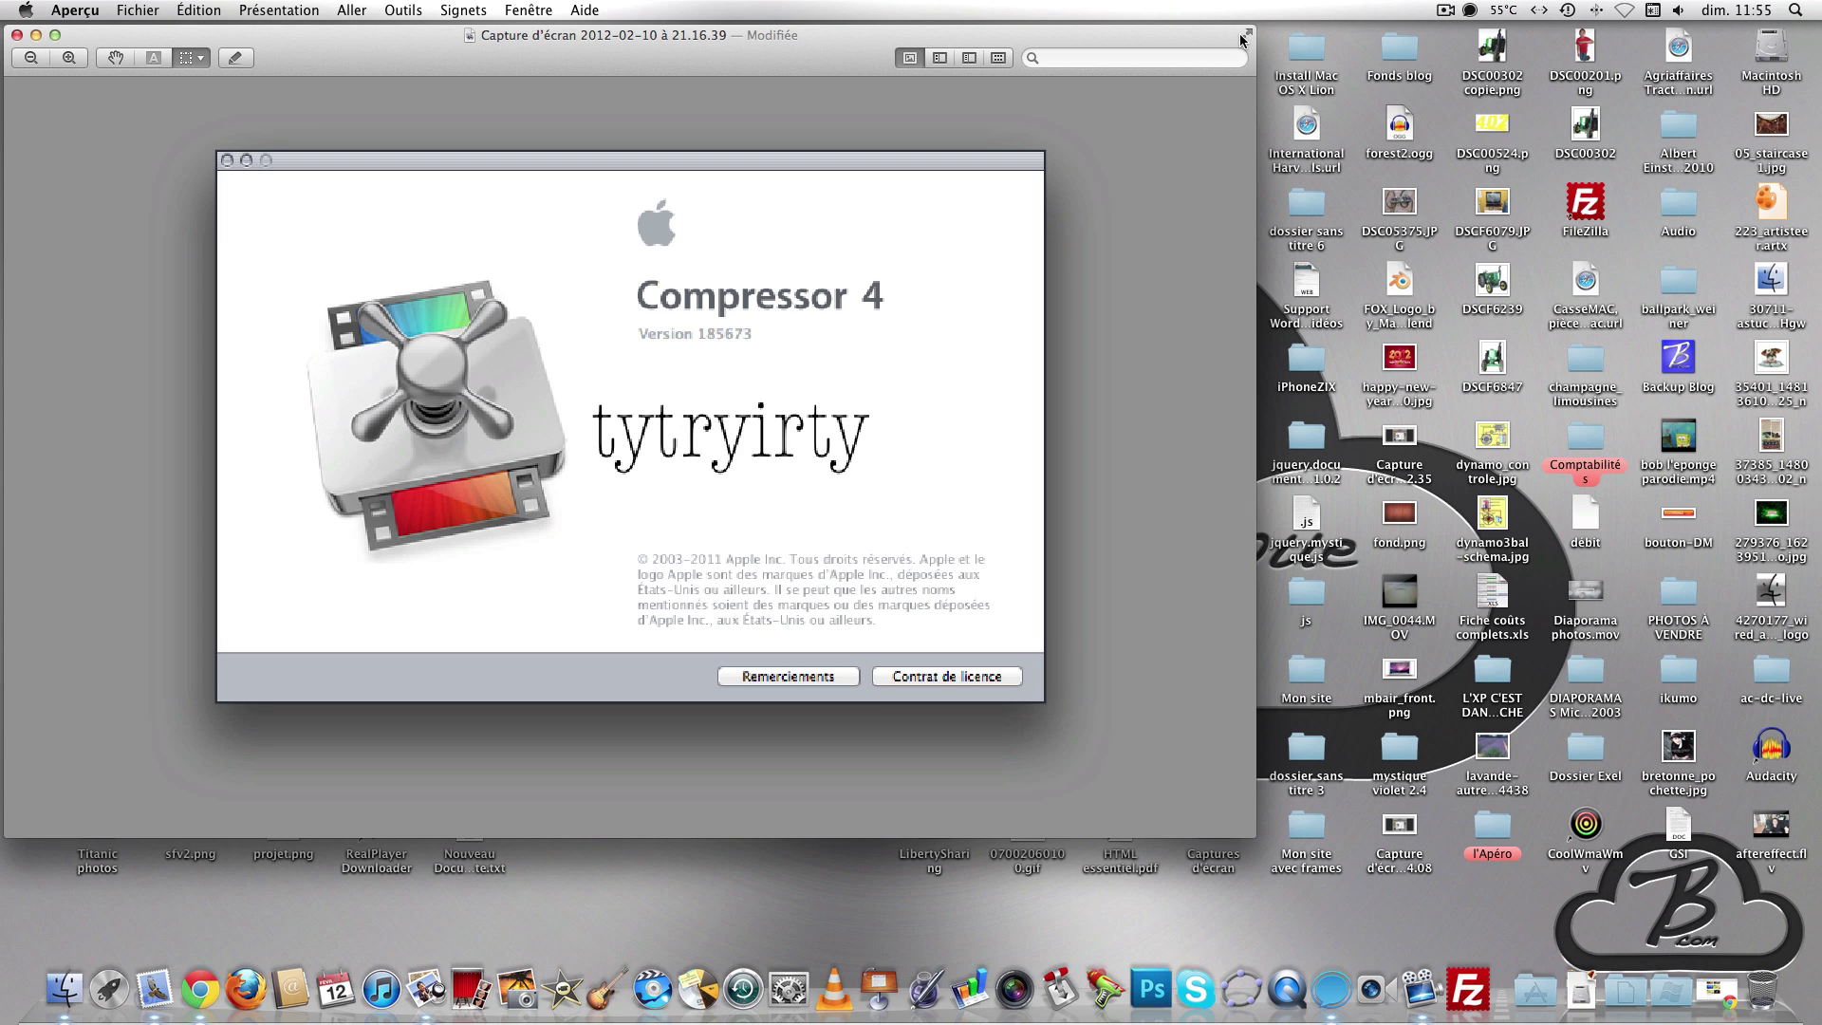
- Show the document as a contact sheet and return to the content-only view
click(1002, 60)
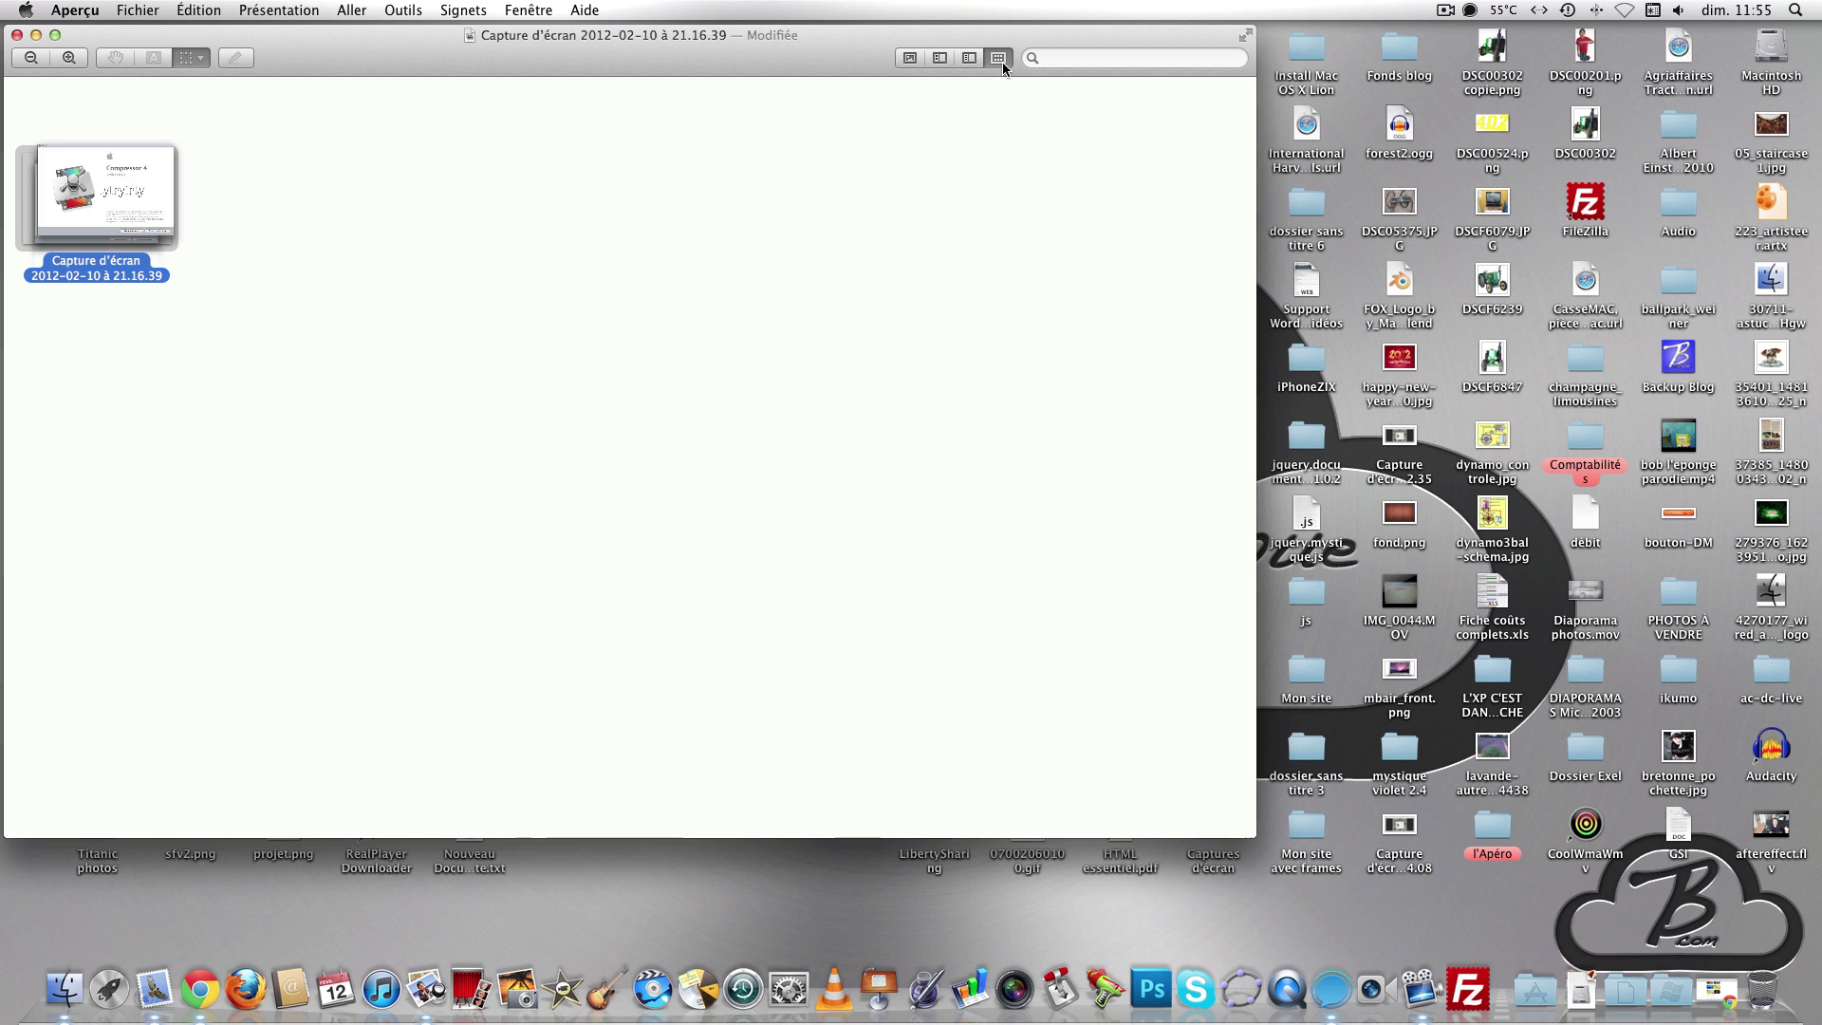
click(909, 60)
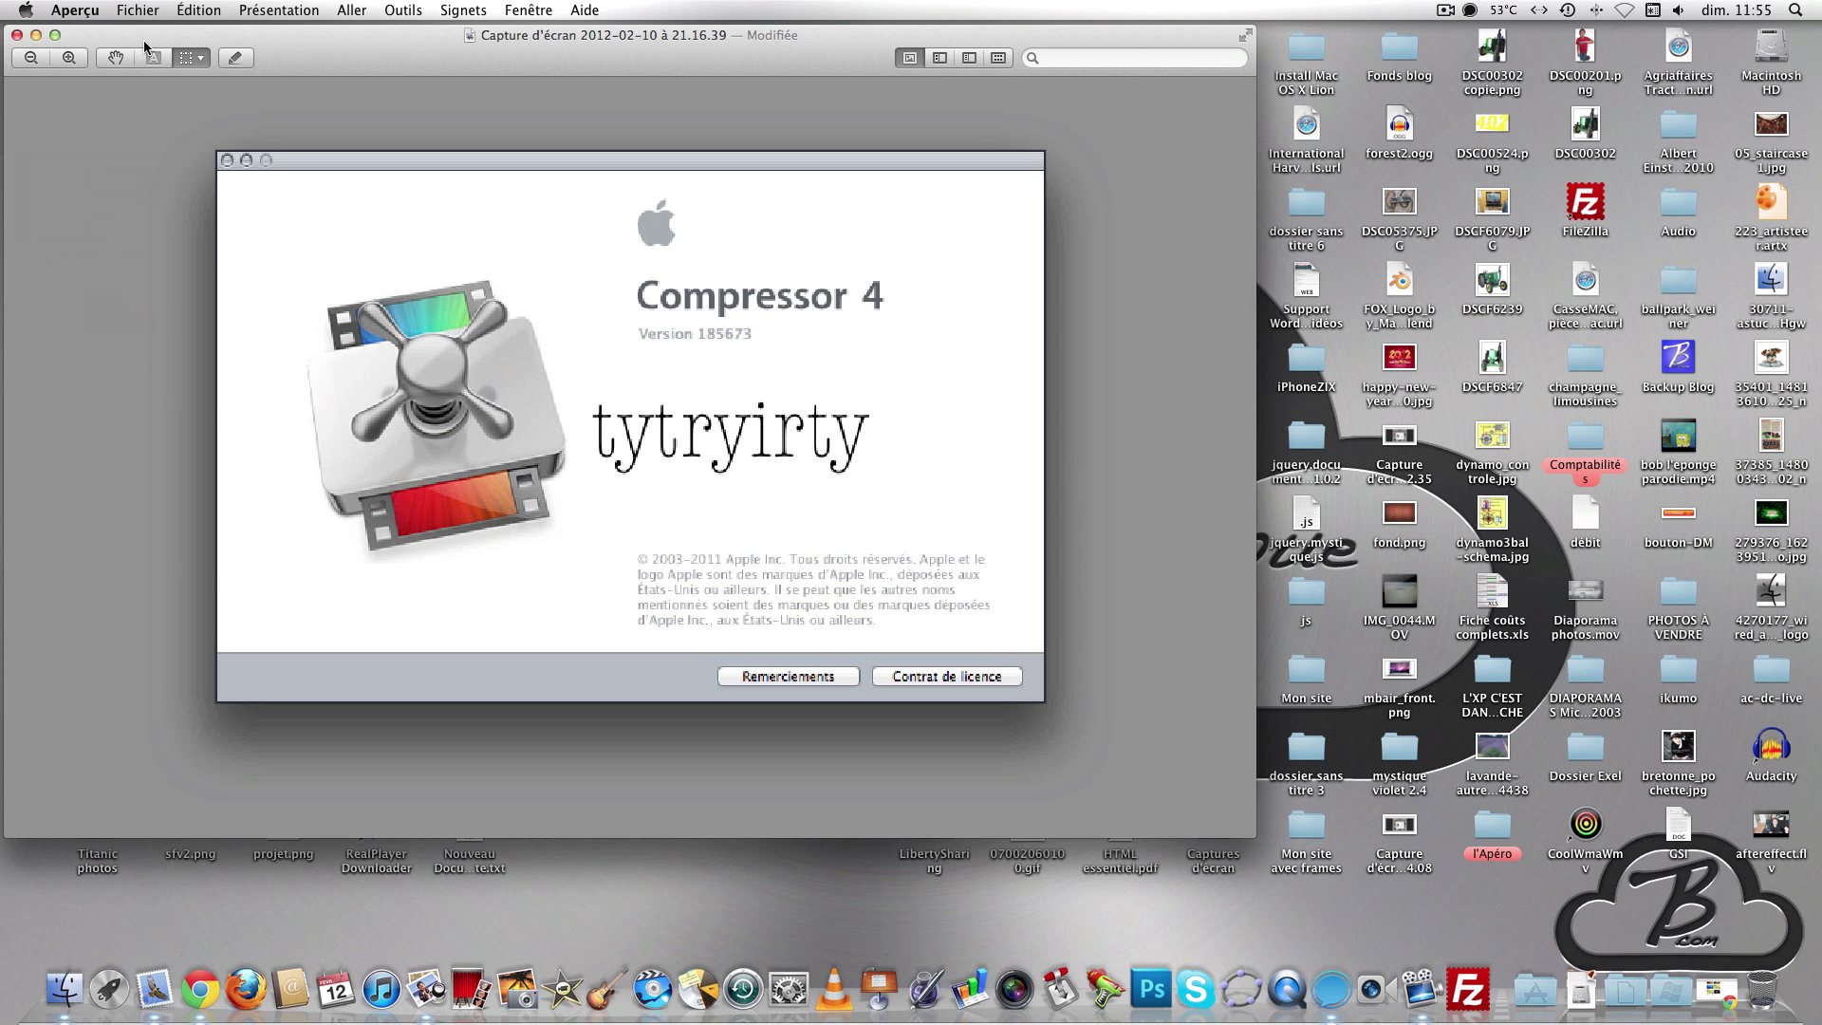
- Cycle the document through the thumbnails, table of contents and contact sheet views, and return to the content-only view
click(26, 60)
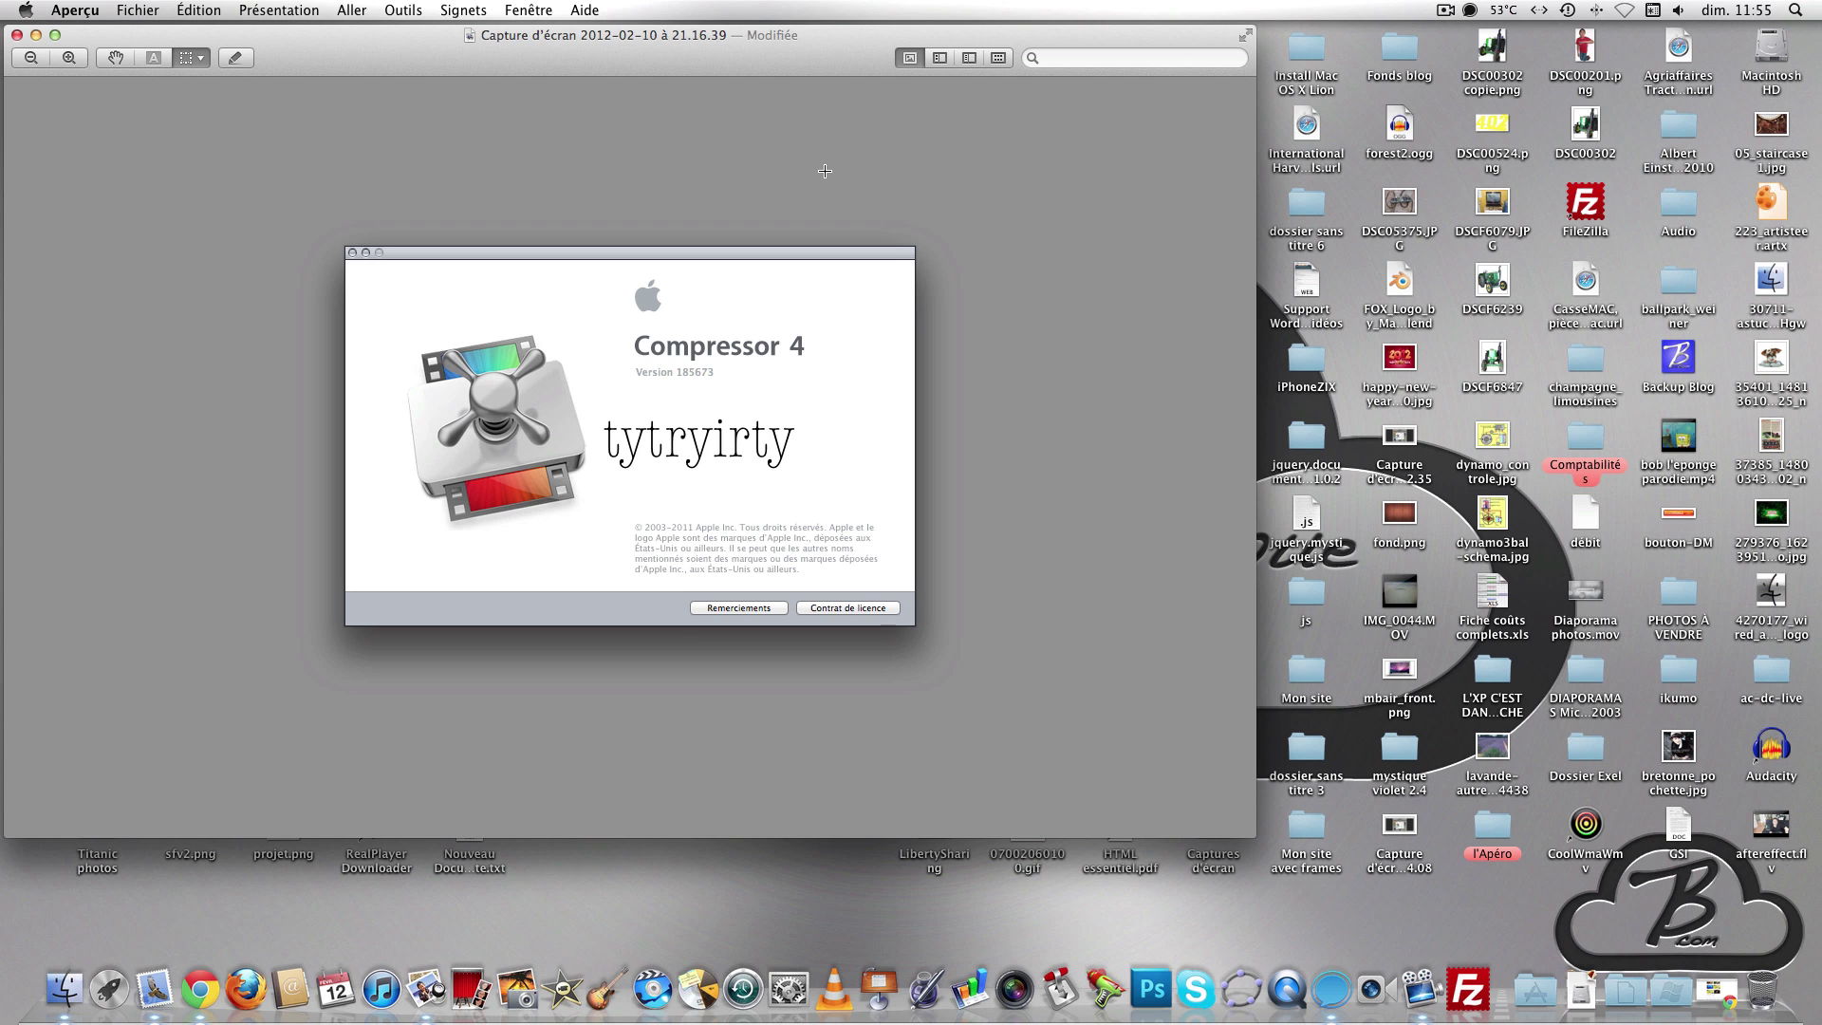
click(940, 61)
click(970, 59)
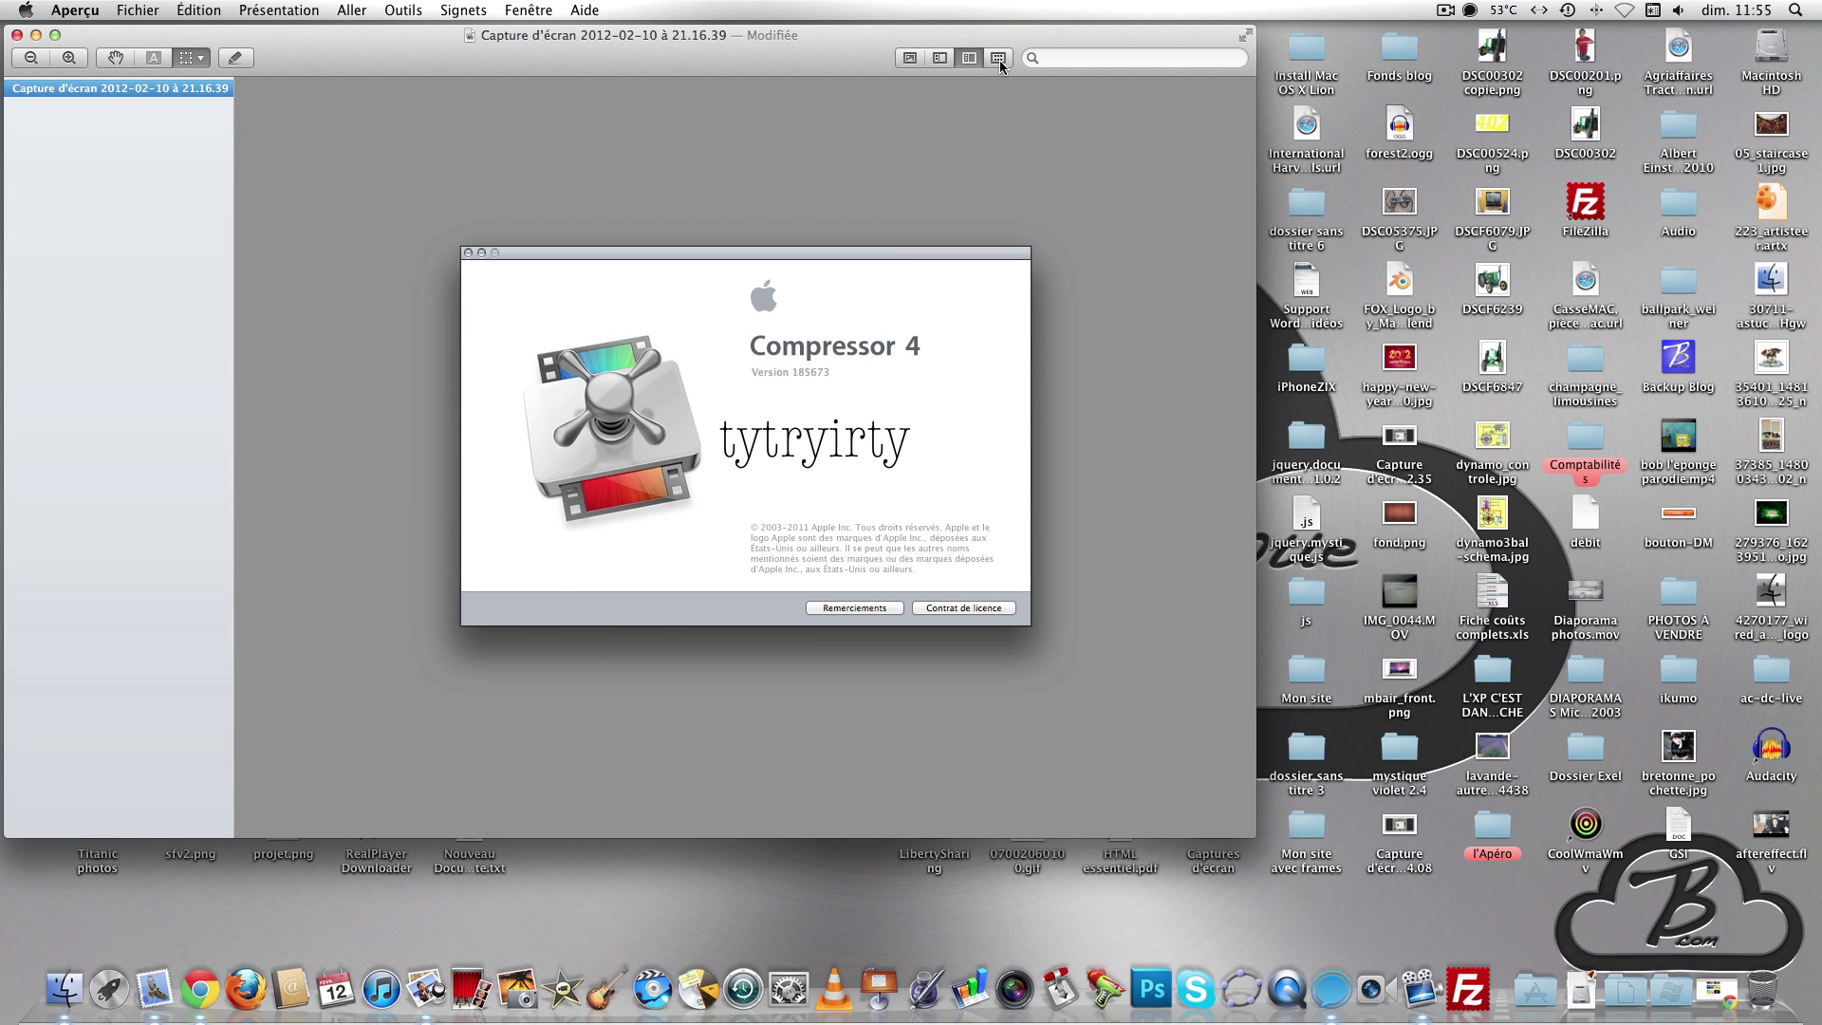
click(999, 60)
click(908, 59)
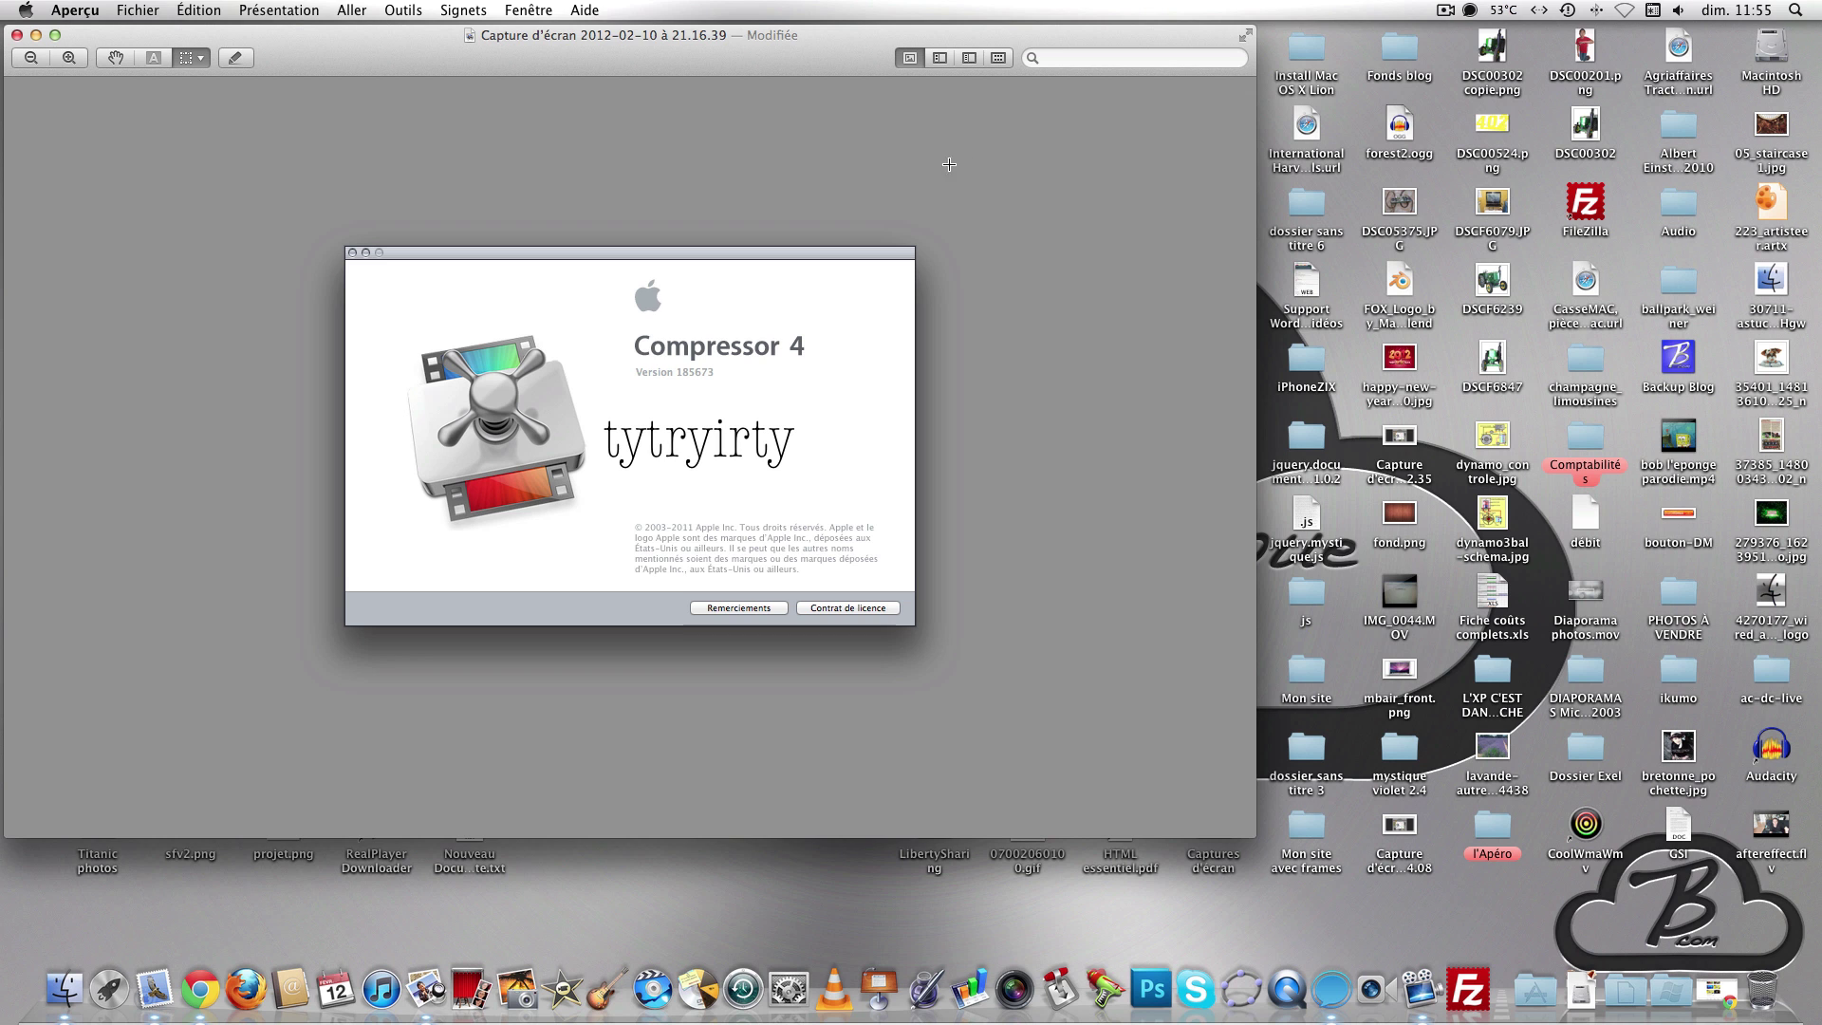
- Move the document window inward from the desktop's upper-left corner and shrink it to fit more closely around the image
drag(330, 38, 524, 94)
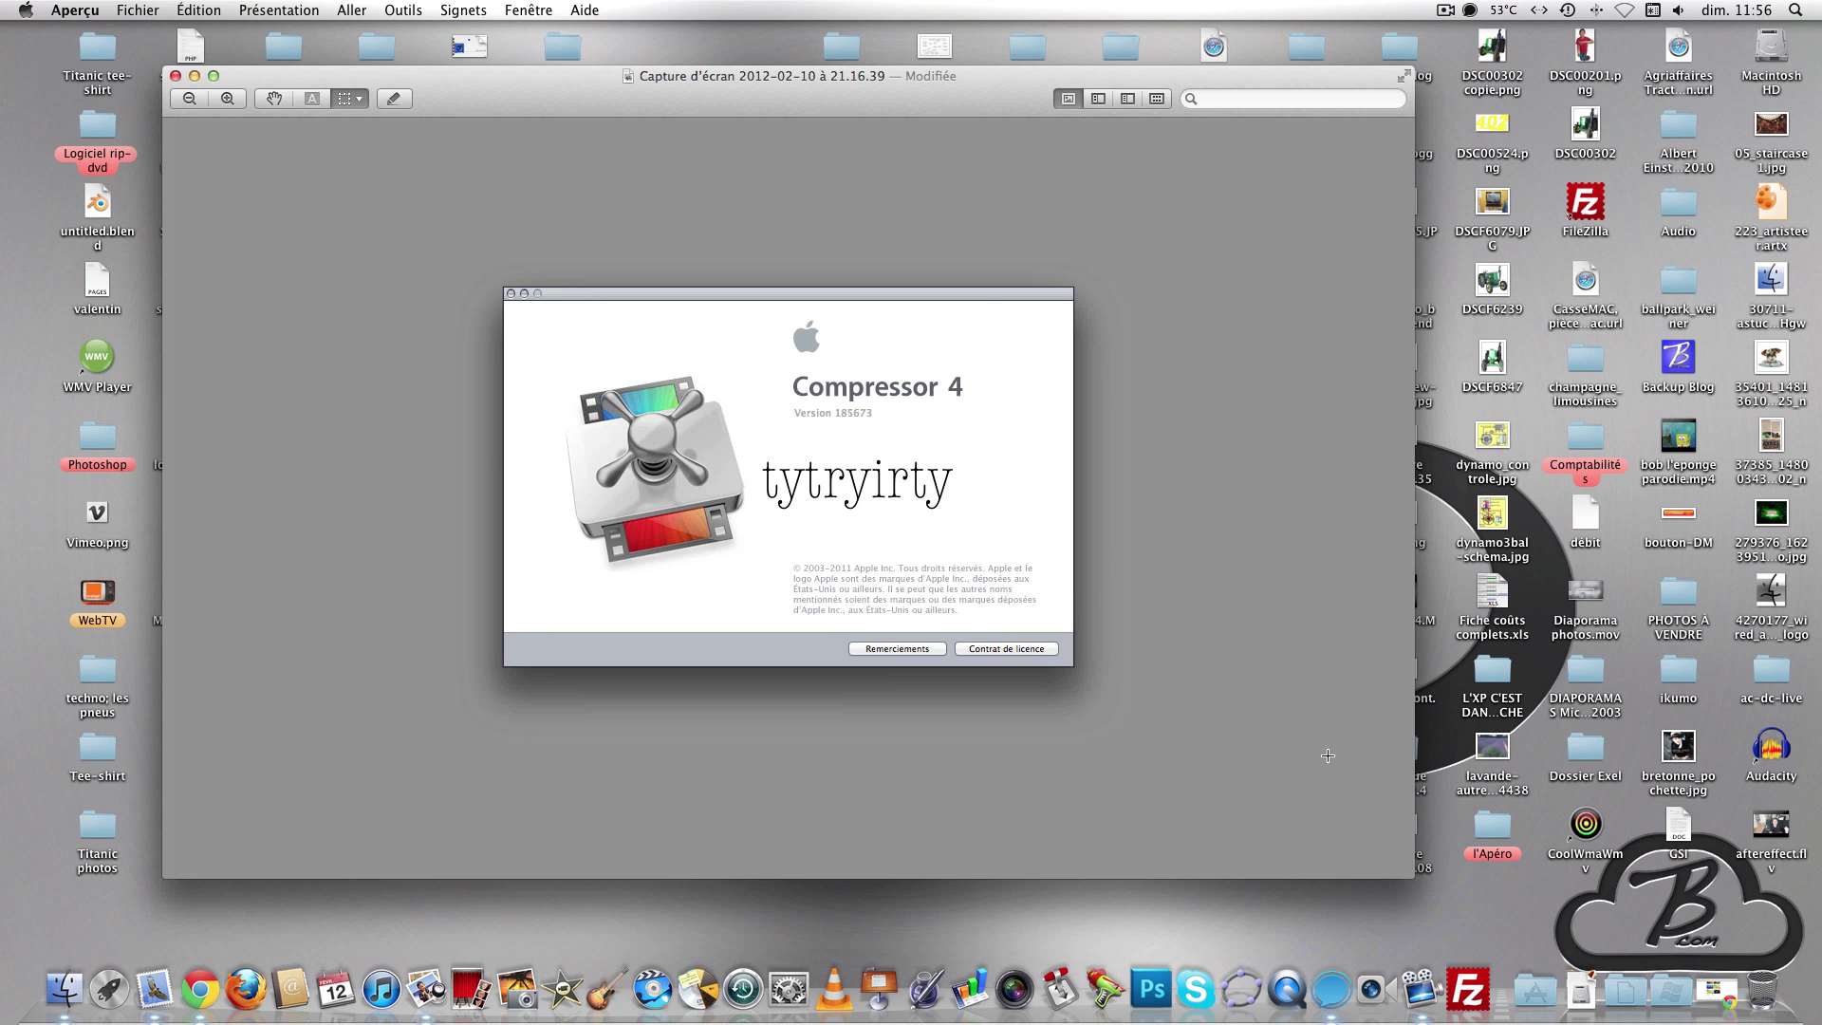
drag(1408, 868, 1038, 705)
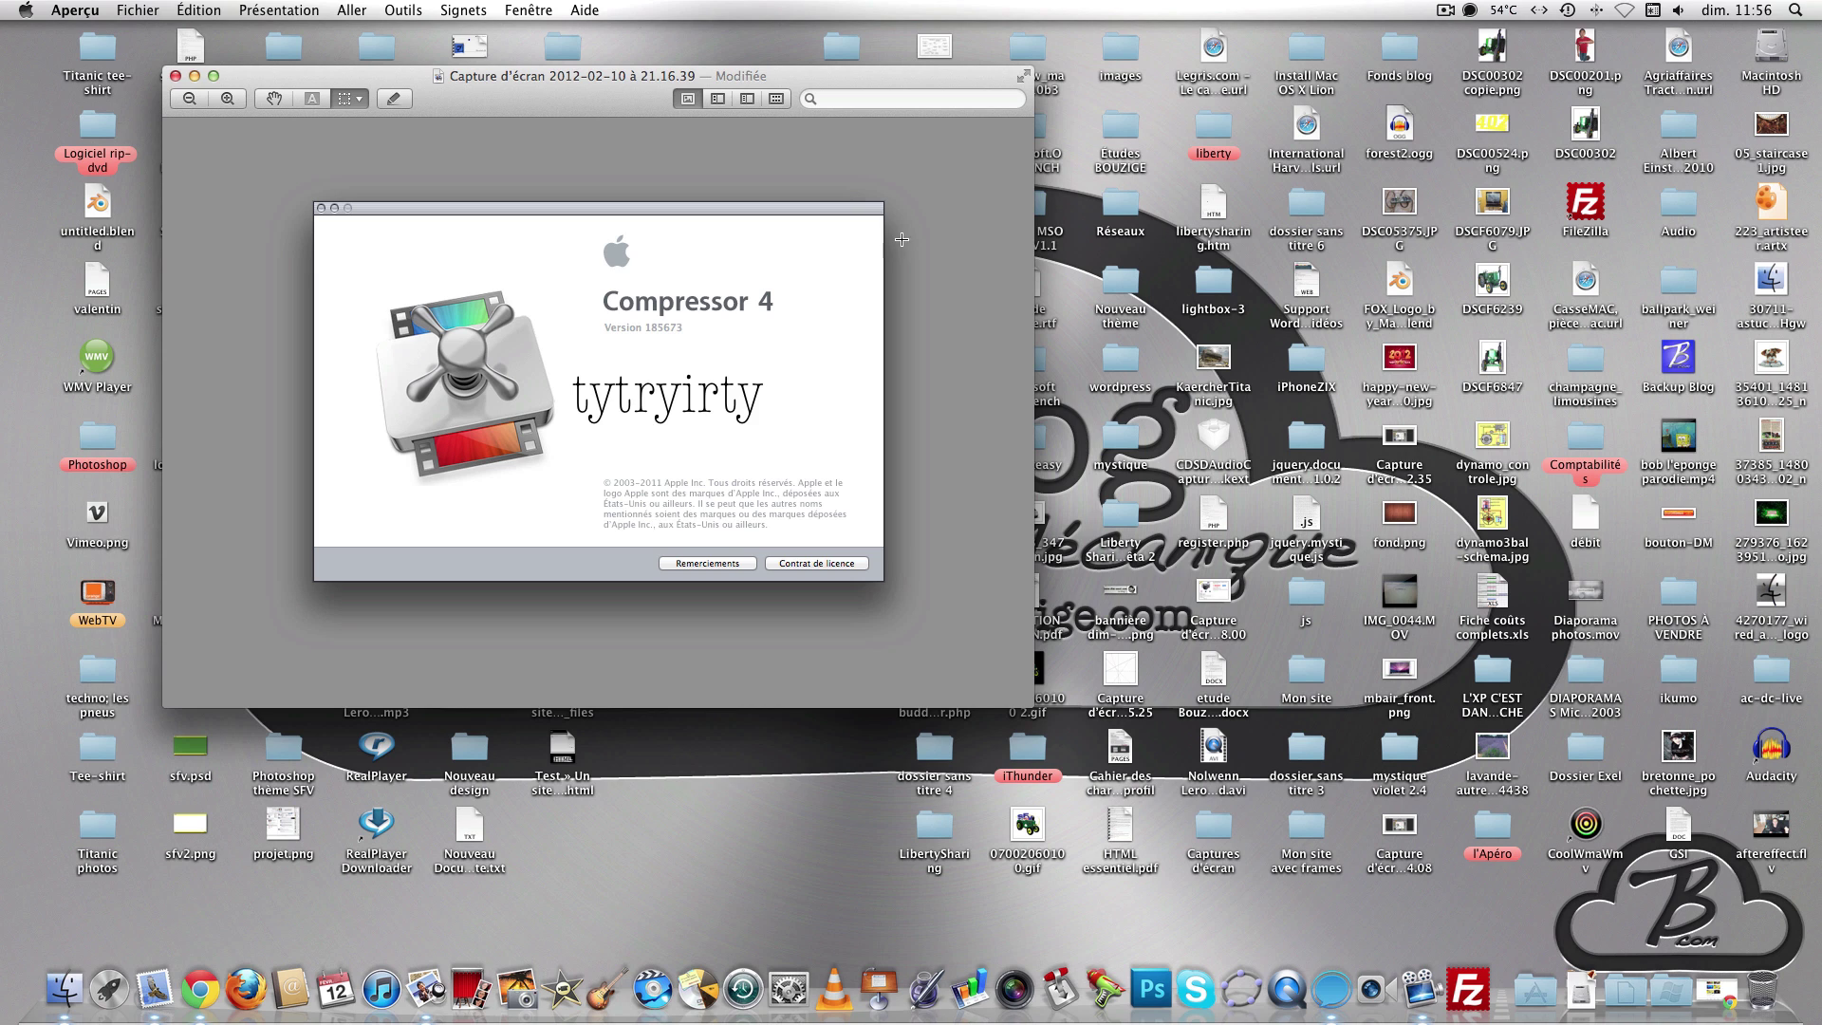
click(1448, 10)
click(1415, 26)
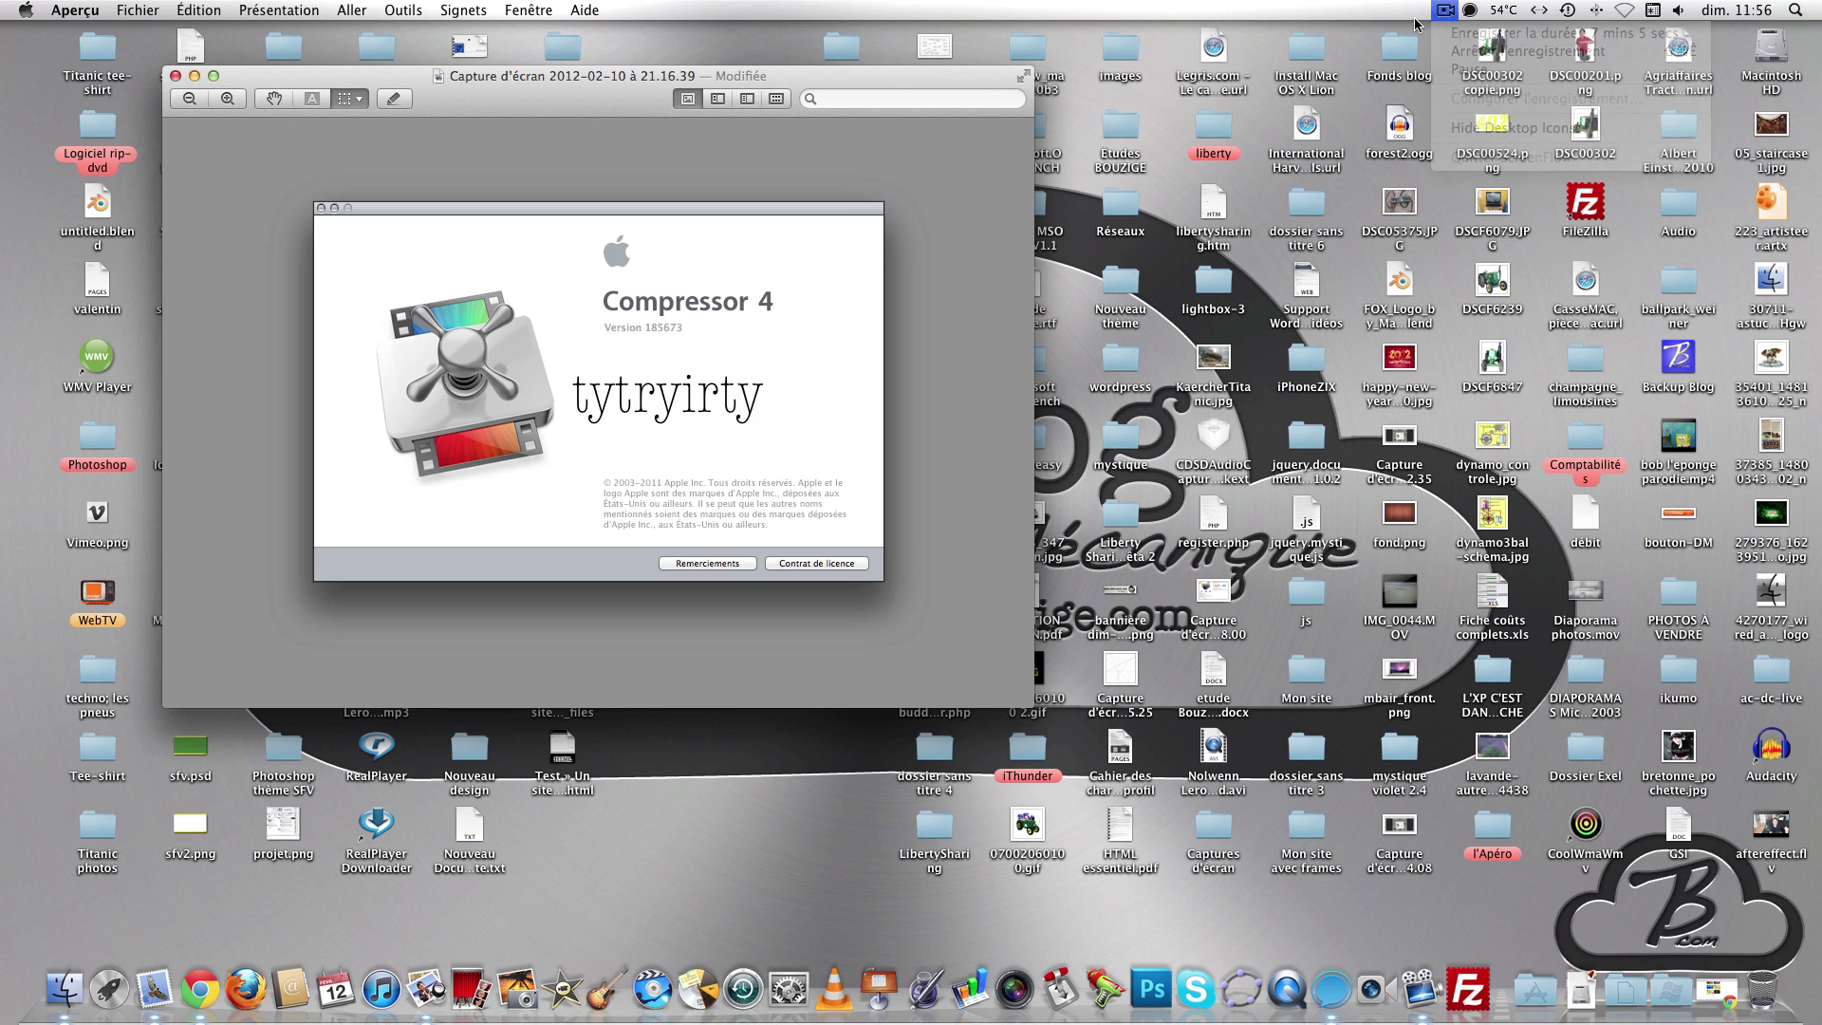